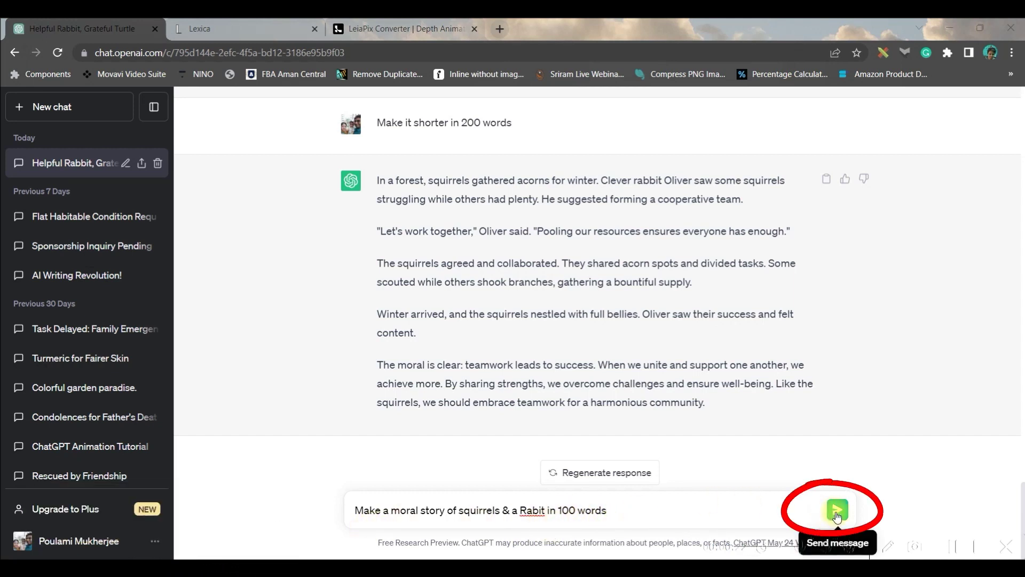
- Select the whole 200-word squirrel-and-rabbit story reply in the ChatGPT chat
{"action": "scroll", "coordinate": [691, 358], "scroll_direction": "up", "scroll_amount": 5}
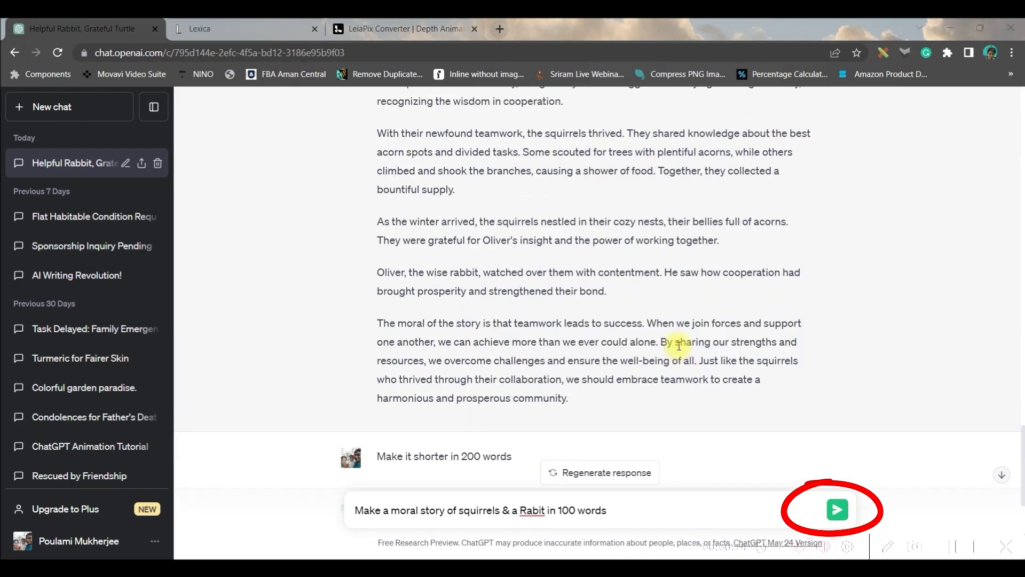
{"action": "scroll", "coordinate": [678, 347], "scroll_direction": "down", "scroll_amount": 5}
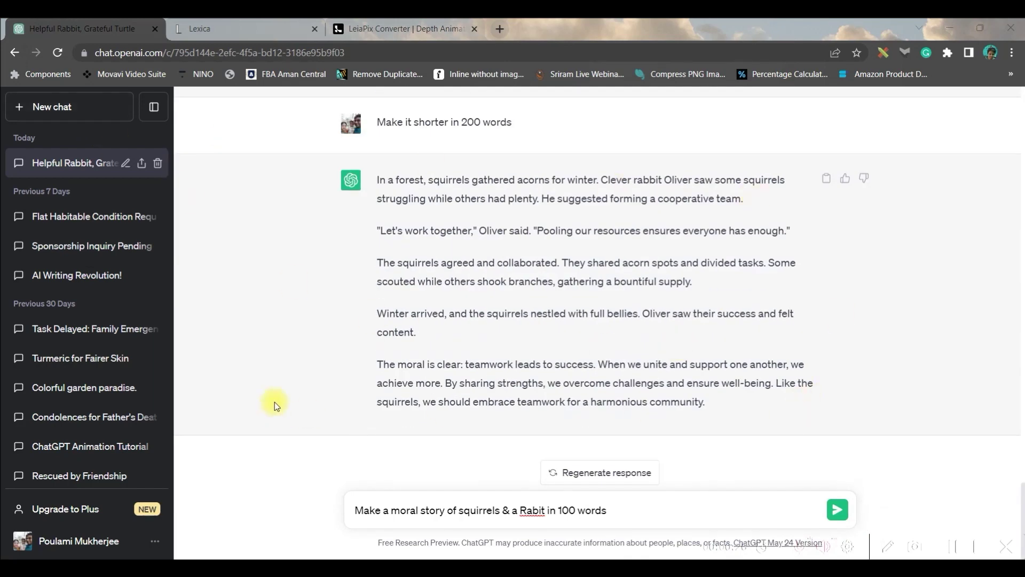
{"action": "left_click_drag", "start_coordinate": [375, 180], "coordinate": [664, 405]}
{"action": "key", "text": "ctrl+c"}
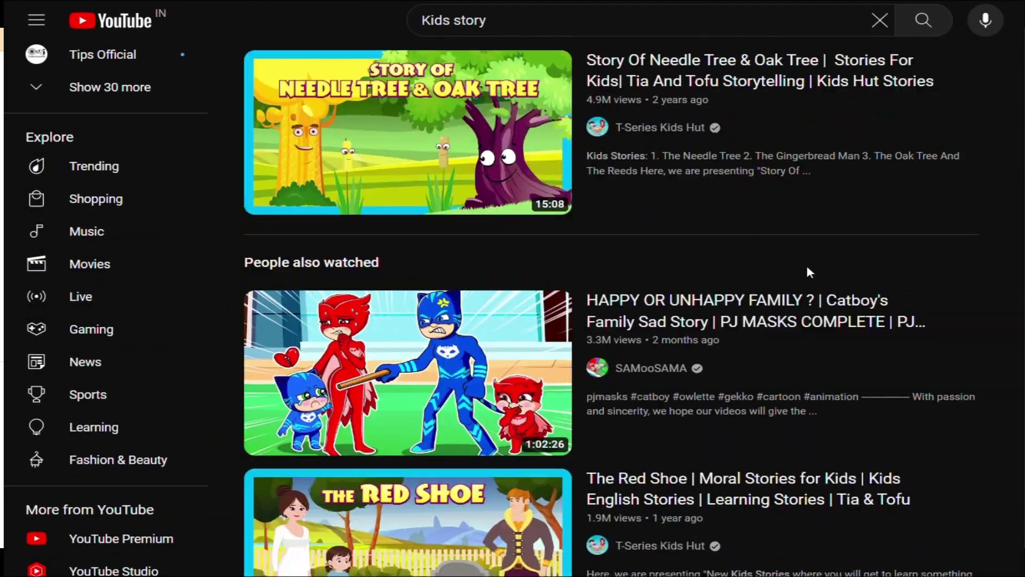
- Scroll through the 'Kids story' and 'kids cartoon movies' YouTube results to survey popular videos
{"action": "scroll", "coordinate": [807, 271], "scroll_direction": "down", "scroll_amount": 20}
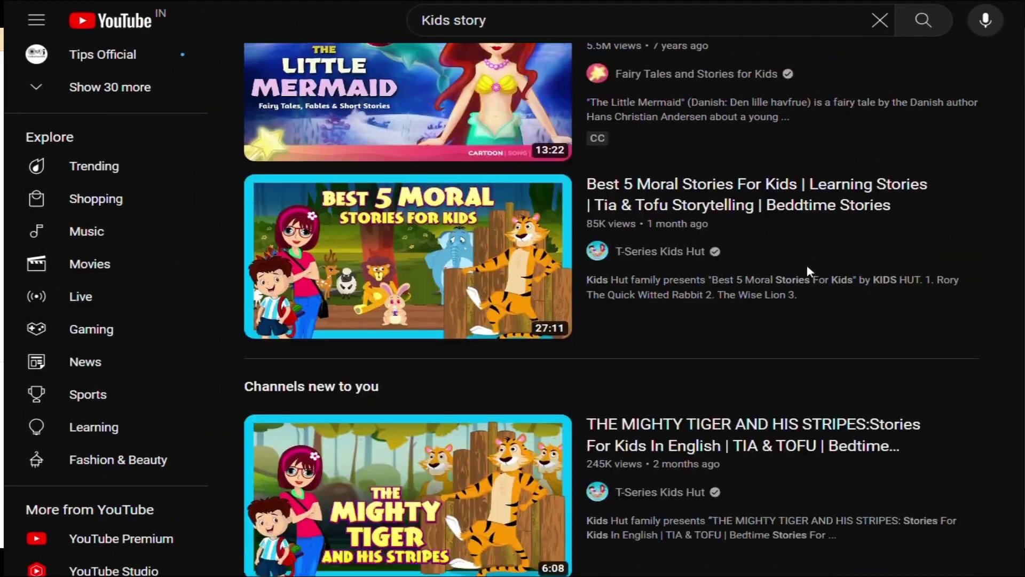
{"action": "scroll", "coordinate": [807, 271], "scroll_direction": "down", "scroll_amount": 20}
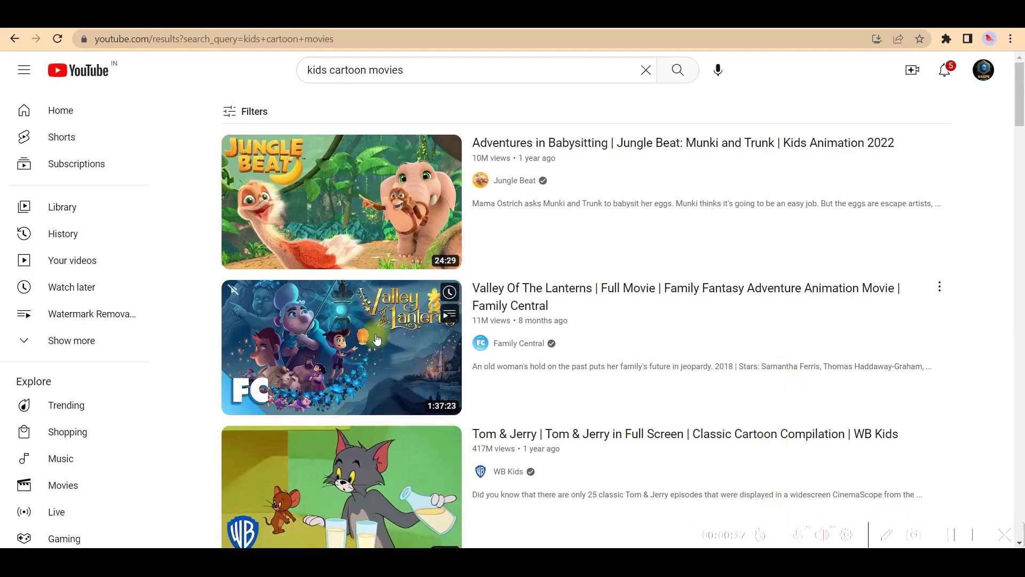
{"action": "scroll", "coordinate": [469, 194], "scroll_direction": "down", "scroll_amount": 1}
{"action": "scroll", "coordinate": [516, 183], "scroll_direction": "up", "scroll_amount": 2}
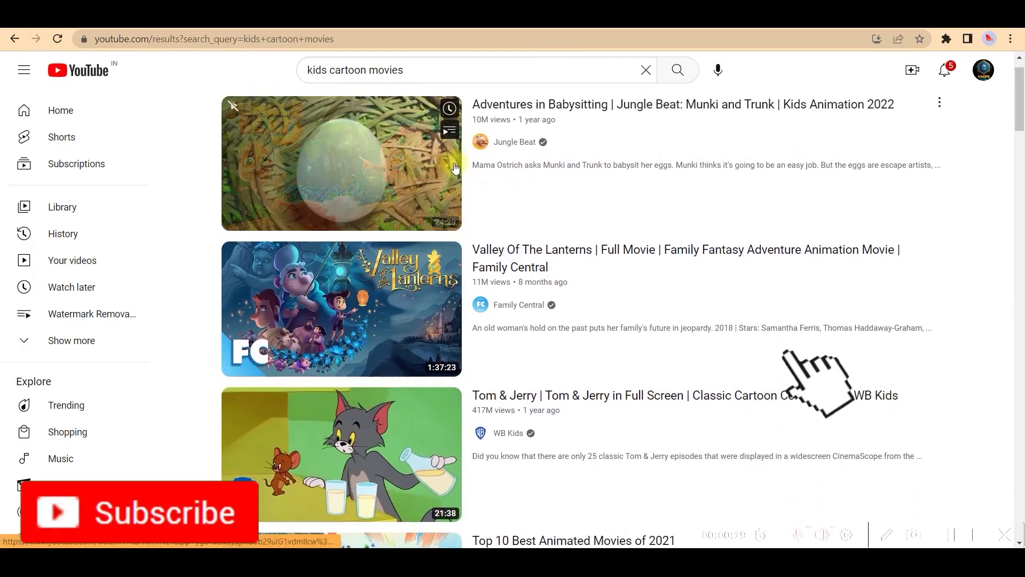
{"action": "scroll", "coordinate": [600, 144], "scroll_direction": "down", "scroll_amount": 3}
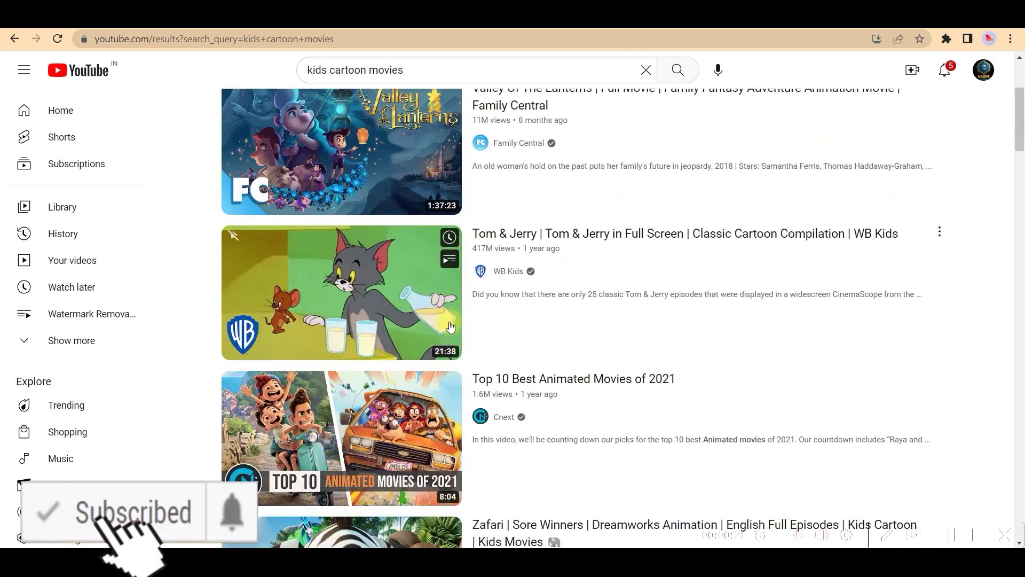
{"action": "scroll", "coordinate": [348, 239], "scroll_direction": "down", "scroll_amount": 7}
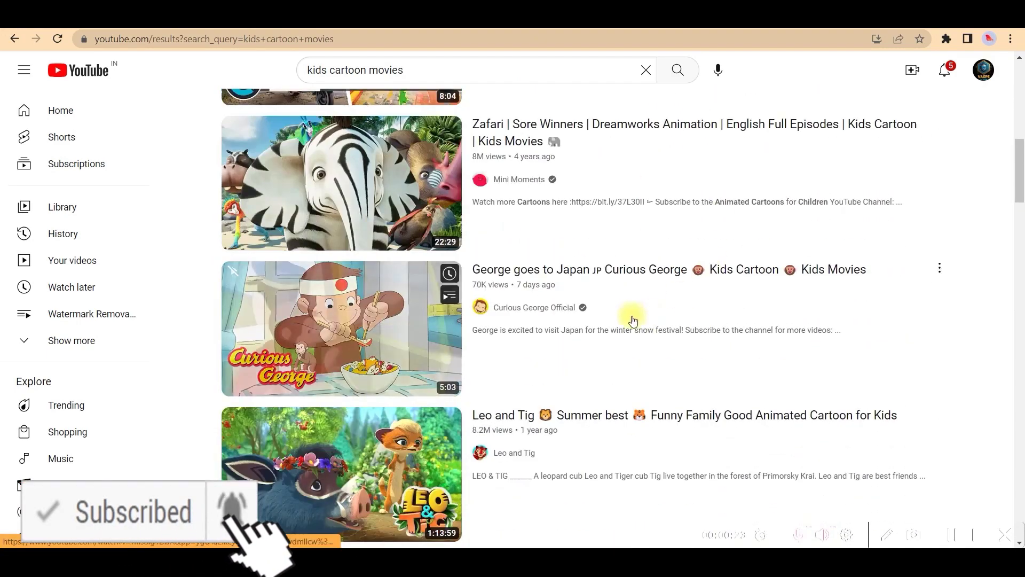
{"action": "scroll", "coordinate": [629, 316], "scroll_direction": "up", "scroll_amount": 5}
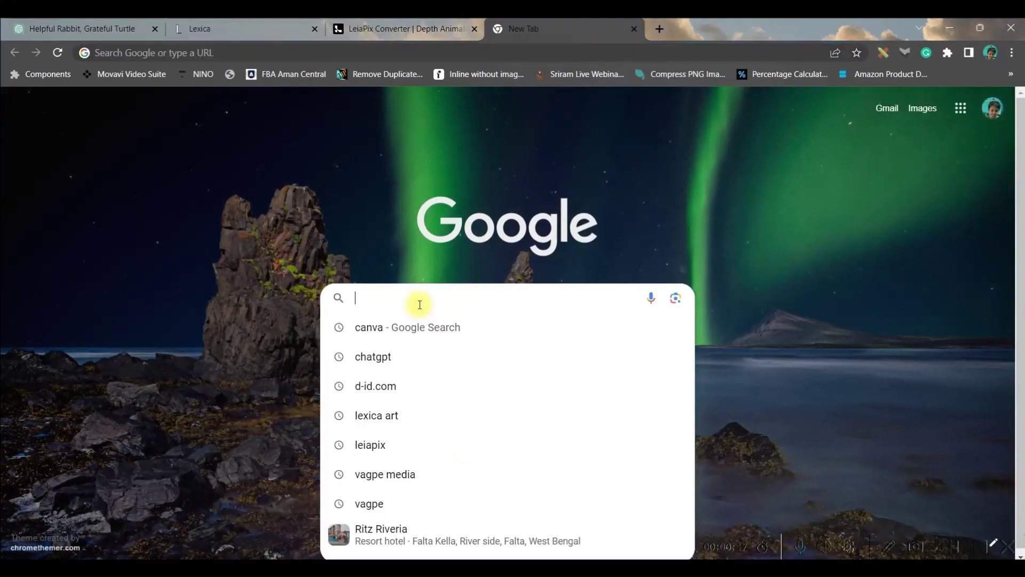
- Search Google for 'Pime voice ai' and open the ElevenLabs result in a new tab
{"action": "type", "text": "Pime voice ai"}
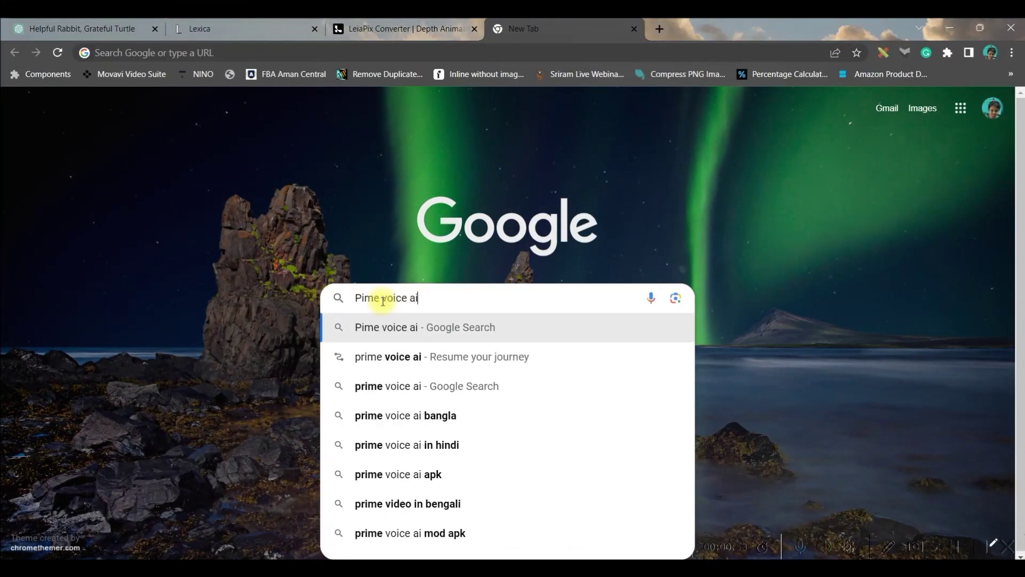
{"action": "key", "text": "Return"}
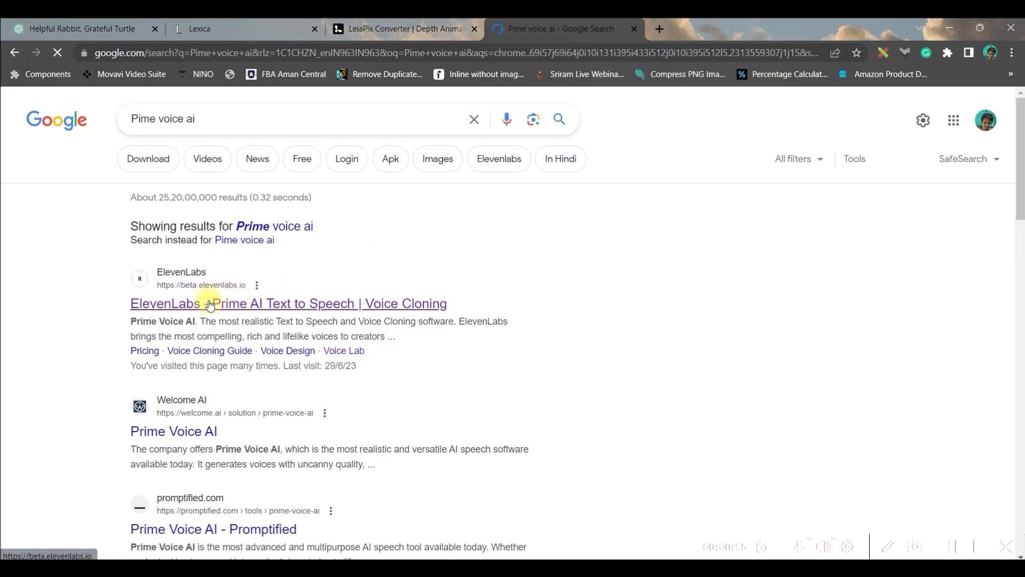
{"action": "right_click", "coordinate": [212, 309]}
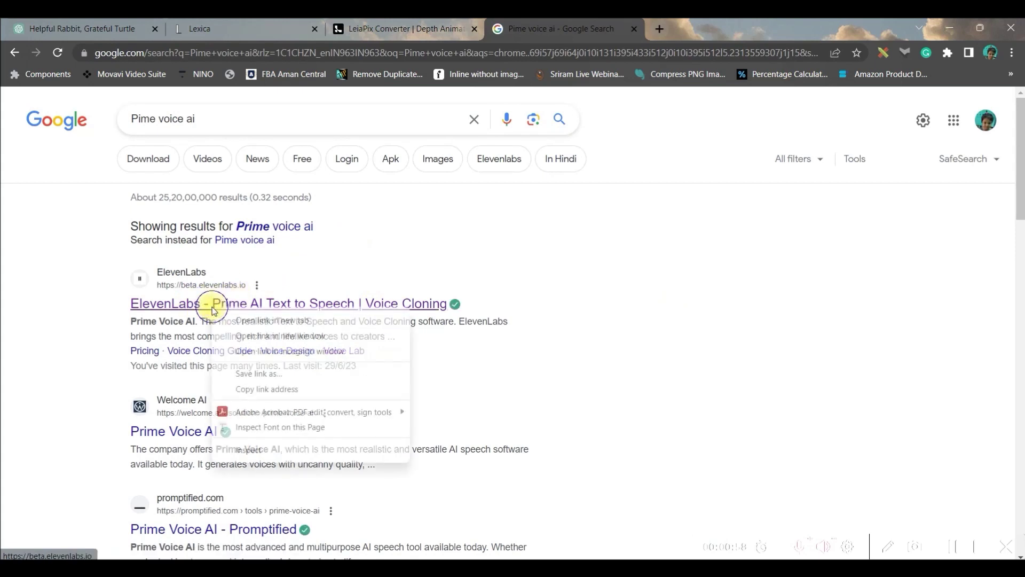
{"action": "left_click", "coordinate": [272, 321]}
{"action": "left_click_drag", "start_coordinate": [630, 29], "coordinate": [783, 21]}
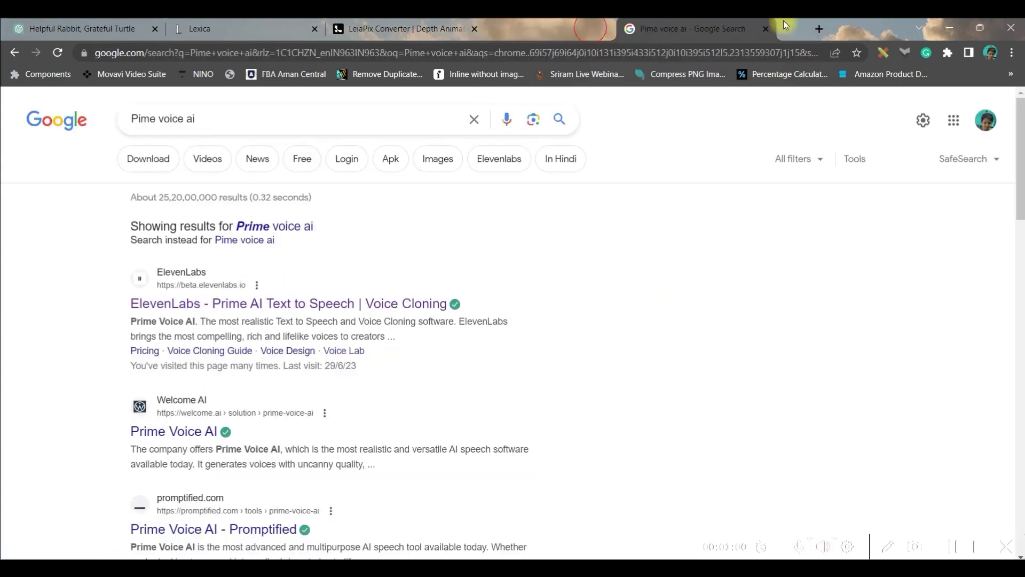
{"action": "left_click", "coordinate": [555, 30]}
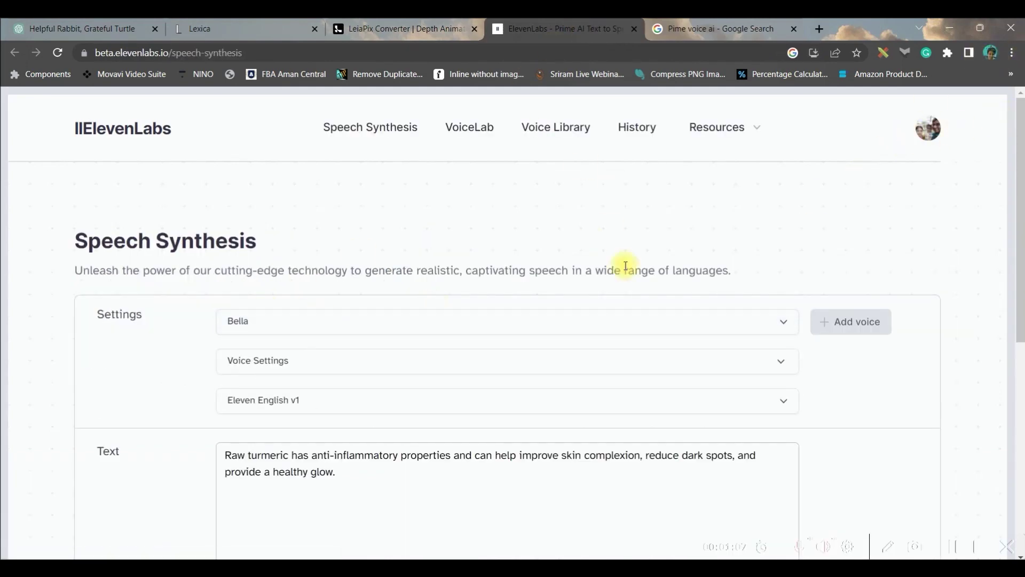
- Replace ElevenLabs' sample text with the squirrel story and choose the Elli narrator voice
{"action": "triple_click", "coordinate": [286, 485]}
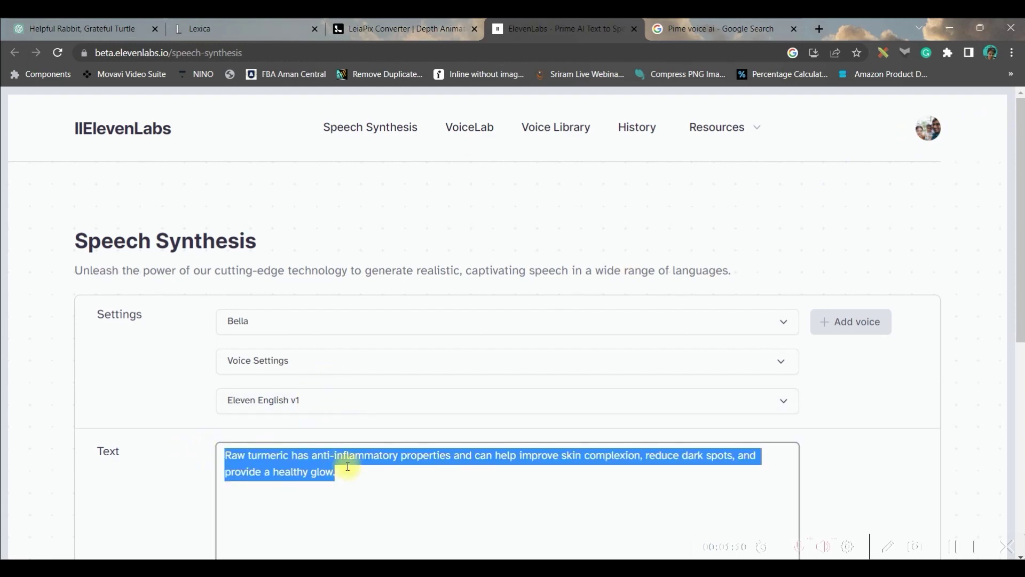
{"action": "key", "text": "ctrl+v"}
{"action": "left_click", "coordinate": [327, 228]}
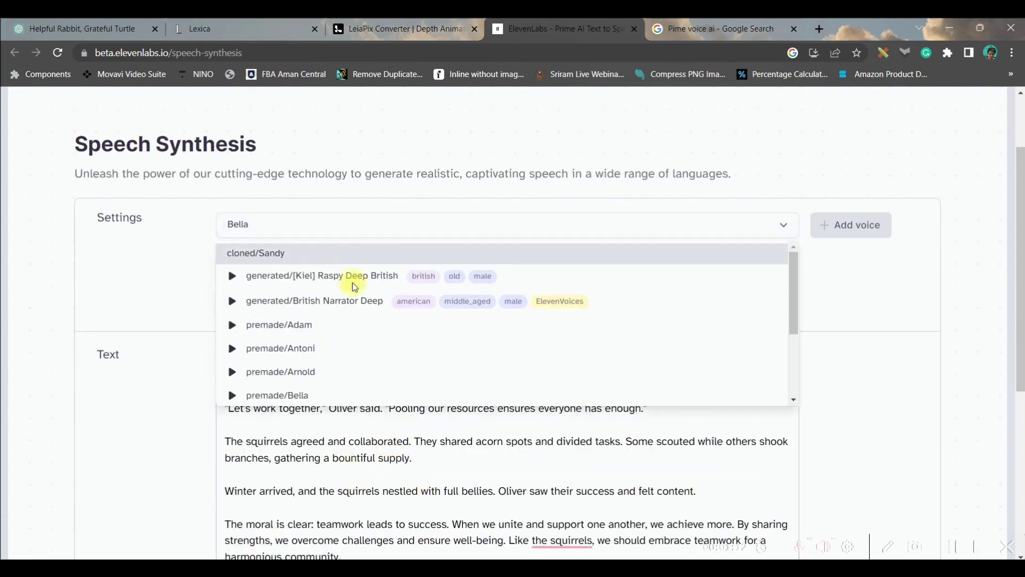
{"action": "left_click", "coordinate": [352, 367]}
- Generate the 0:46 narration and download it as synthesized_audio.mp3
{"action": "scroll", "coordinate": [514, 386], "scroll_direction": "down", "scroll_amount": 5}
{"action": "left_click", "coordinate": [517, 372]}
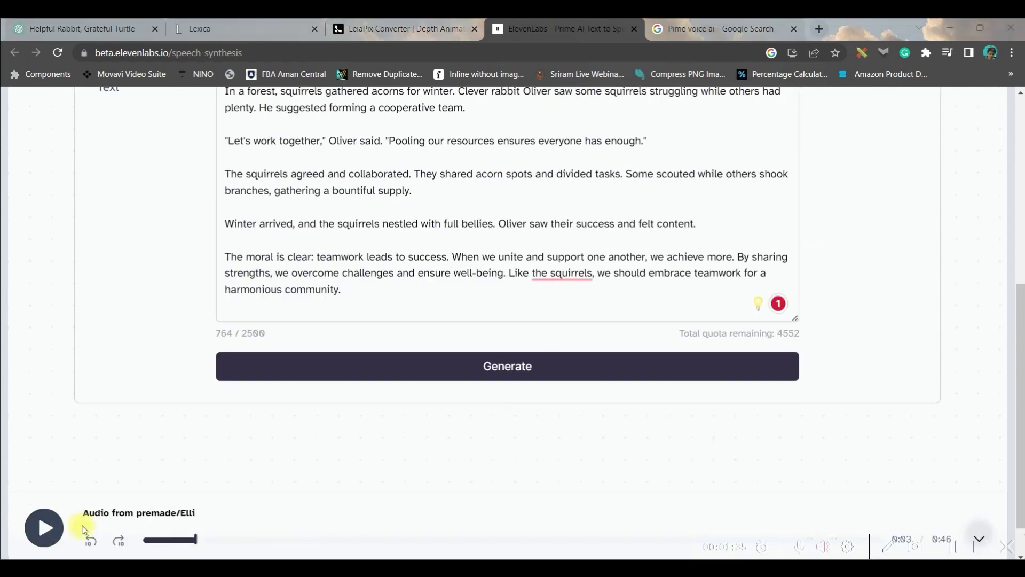
{"action": "left_click", "coordinate": [952, 541]}
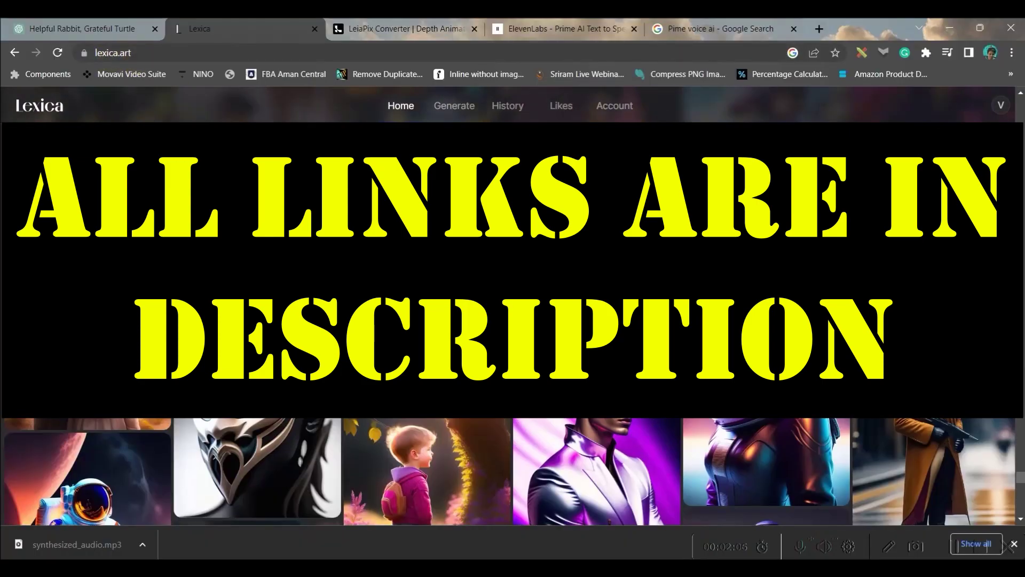
{"action": "scroll", "coordinate": [486, 278], "scroll_direction": "down", "scroll_amount": 20}
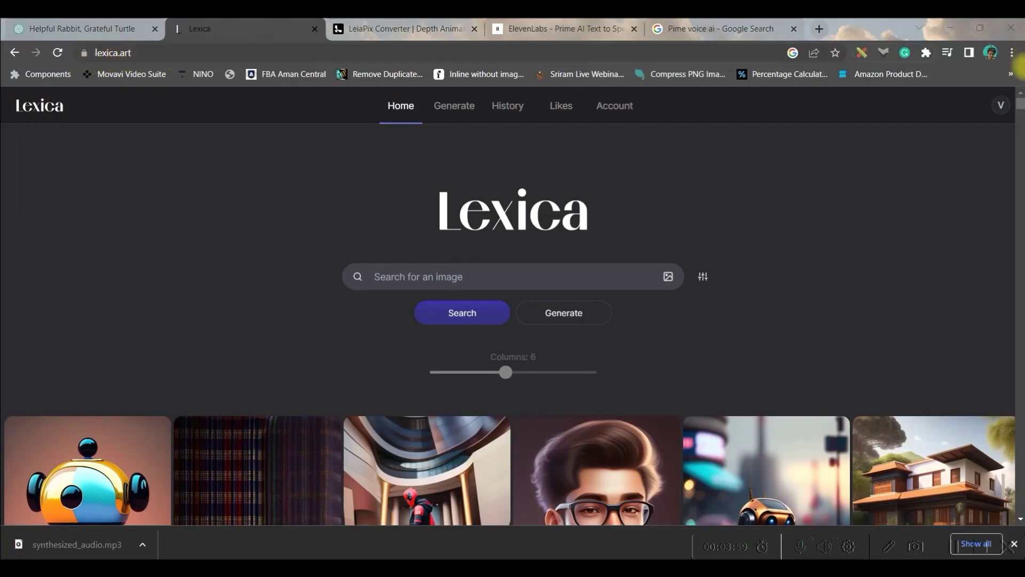
{"action": "left_click", "coordinate": [1001, 109]}
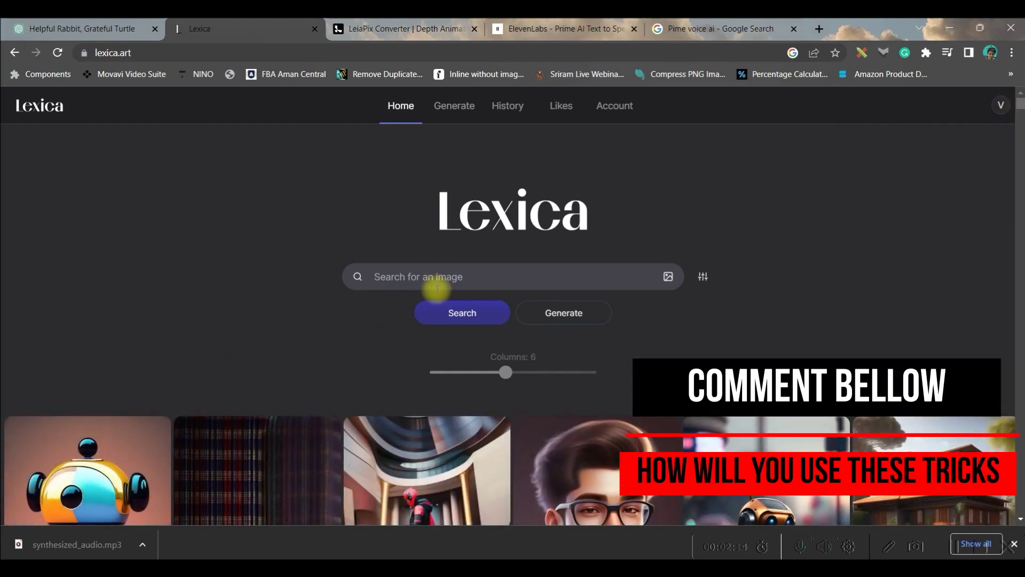
{"action": "left_click", "coordinate": [379, 276]}
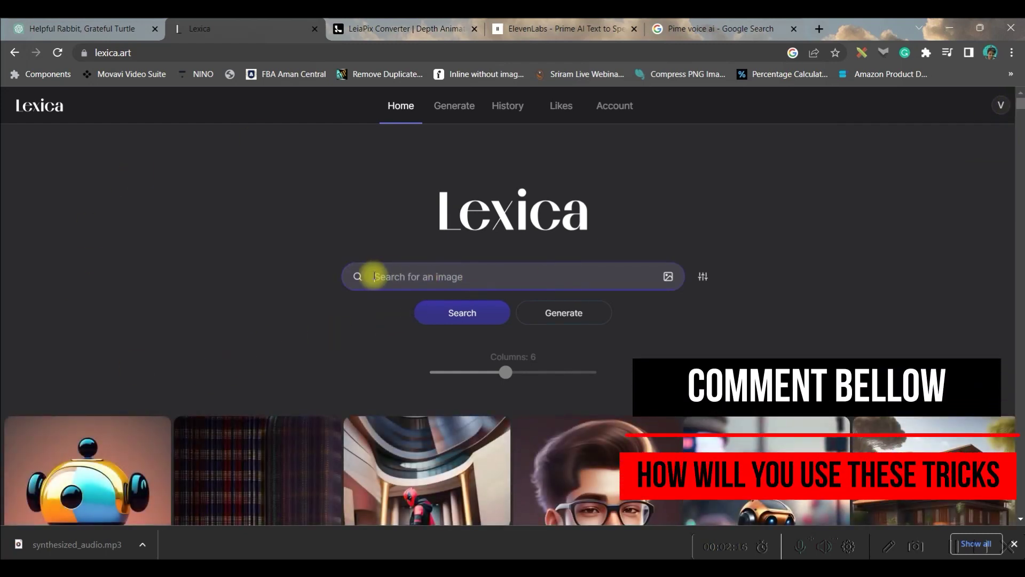
{"action": "left_click", "coordinate": [565, 319]}
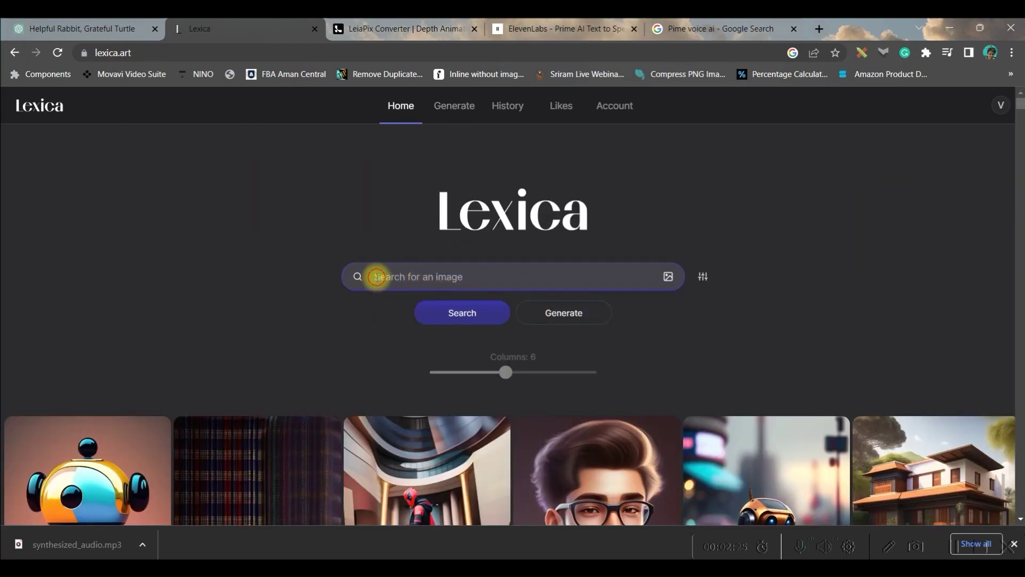
- Copy 'squirrels gathered acorns' from the ChatGPT story and search Lexica for it
{"action": "left_click", "coordinate": [96, 30]}
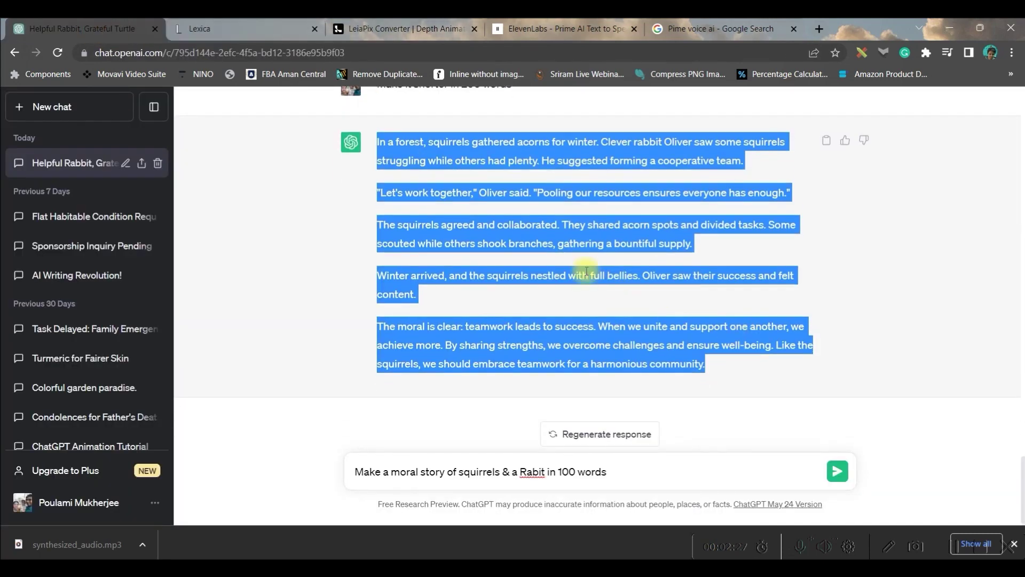
{"action": "left_click", "coordinate": [309, 220]}
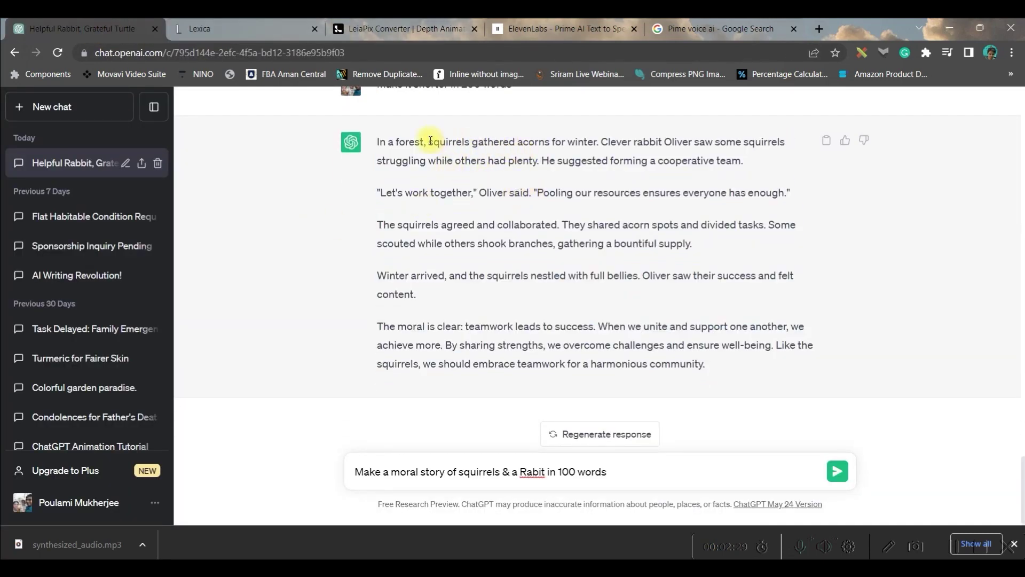
{"action": "left_click_drag", "start_coordinate": [430, 141], "coordinate": [543, 147]}
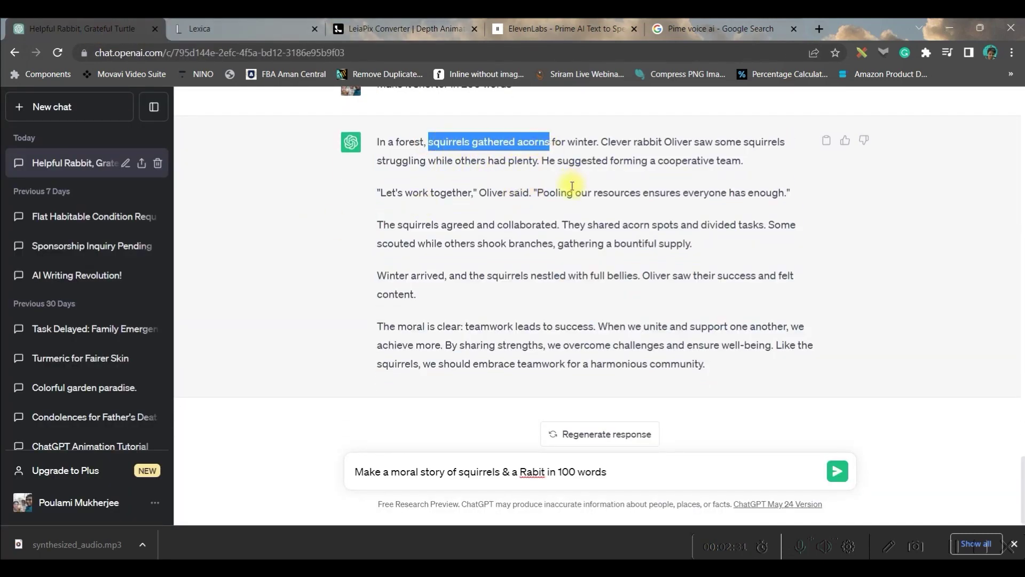
{"action": "left_click", "coordinate": [251, 23]}
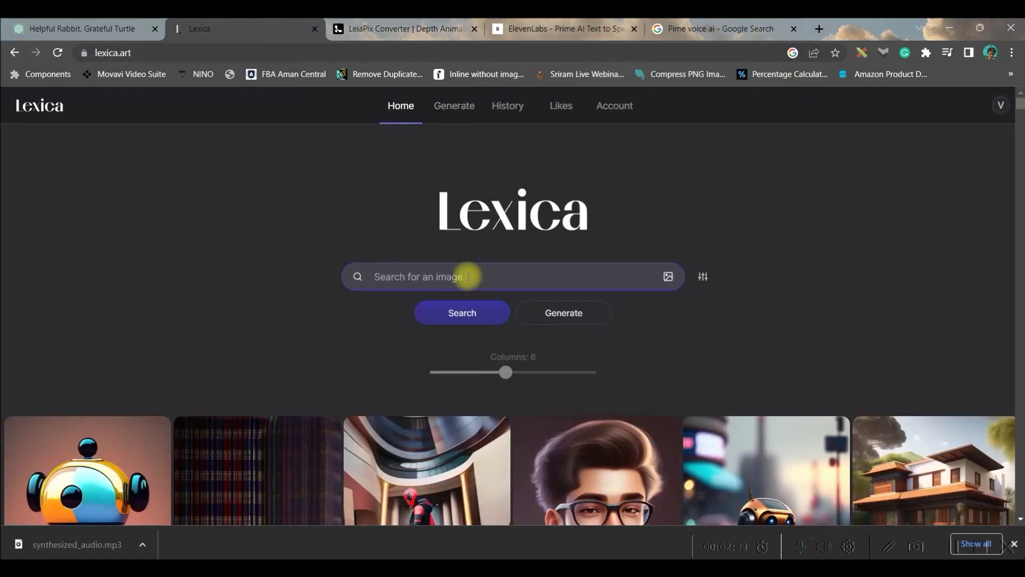
{"action": "left_click", "coordinate": [473, 315]}
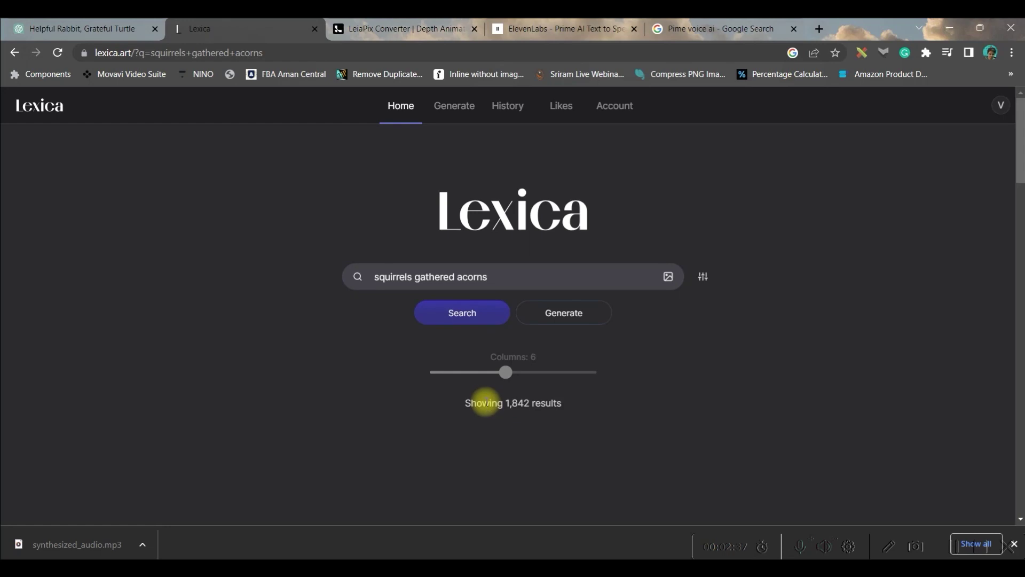
- Scroll the squirrel search results and open the squirrel-and-rabbit image's details
{"action": "scroll", "coordinate": [575, 409], "scroll_direction": "down", "scroll_amount": 5}
{"action": "mouse_move", "coordinate": [575, 410]}
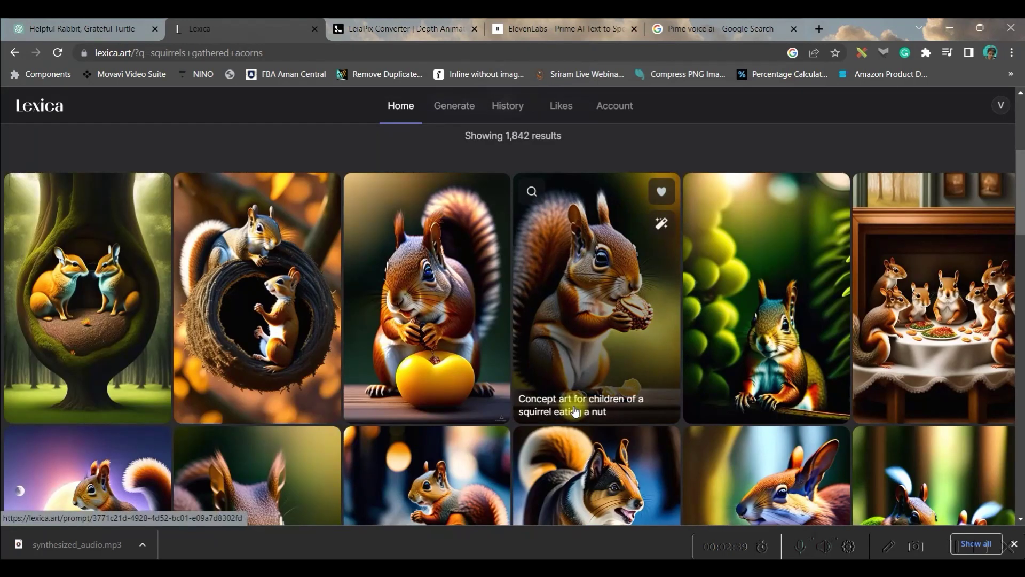
{"action": "scroll", "coordinate": [619, 351], "scroll_direction": "down", "scroll_amount": 6}
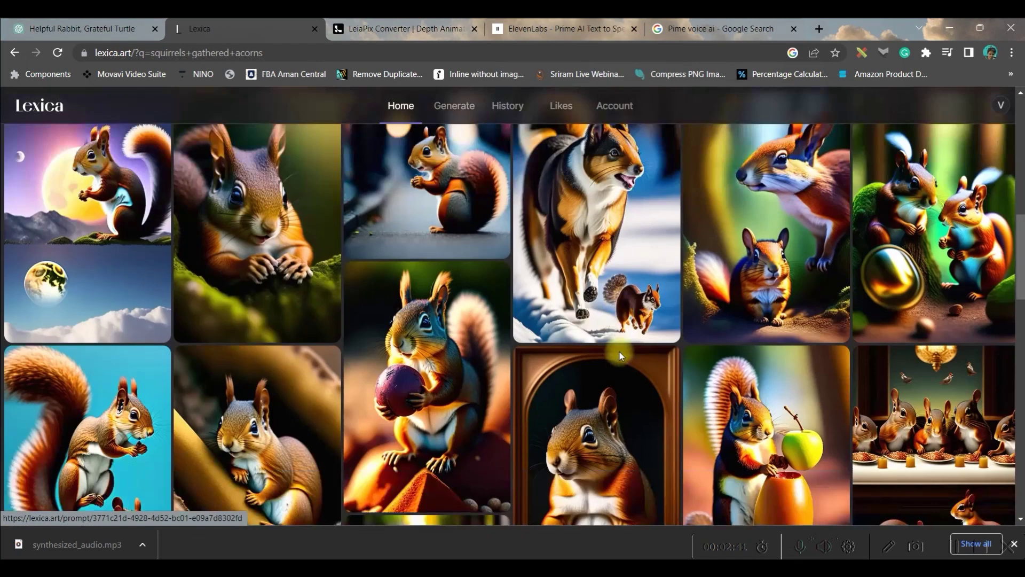
{"action": "scroll", "coordinate": [817, 491], "scroll_direction": "down", "scroll_amount": 8}
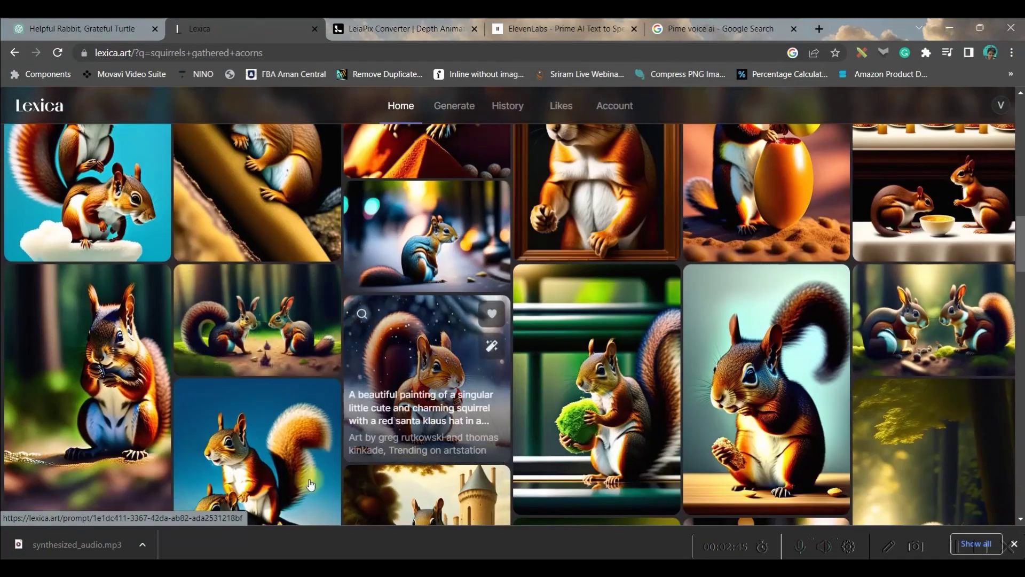
{"action": "left_click", "coordinate": [271, 319]}
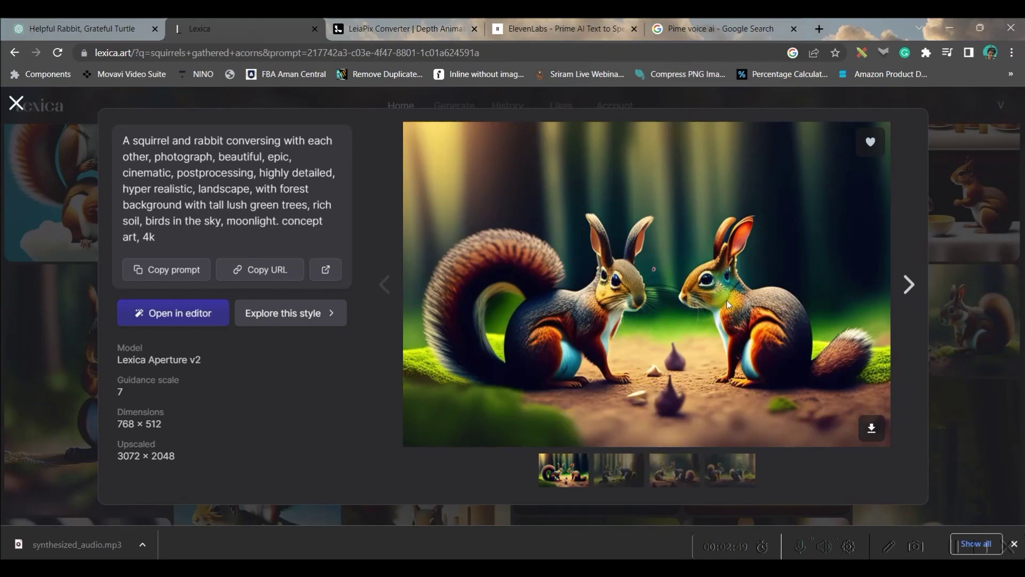
- Preview each of the image's four variants, then close the enlarged view
{"action": "left_click", "coordinate": [620, 462]}
{"action": "left_click", "coordinate": [693, 475]}
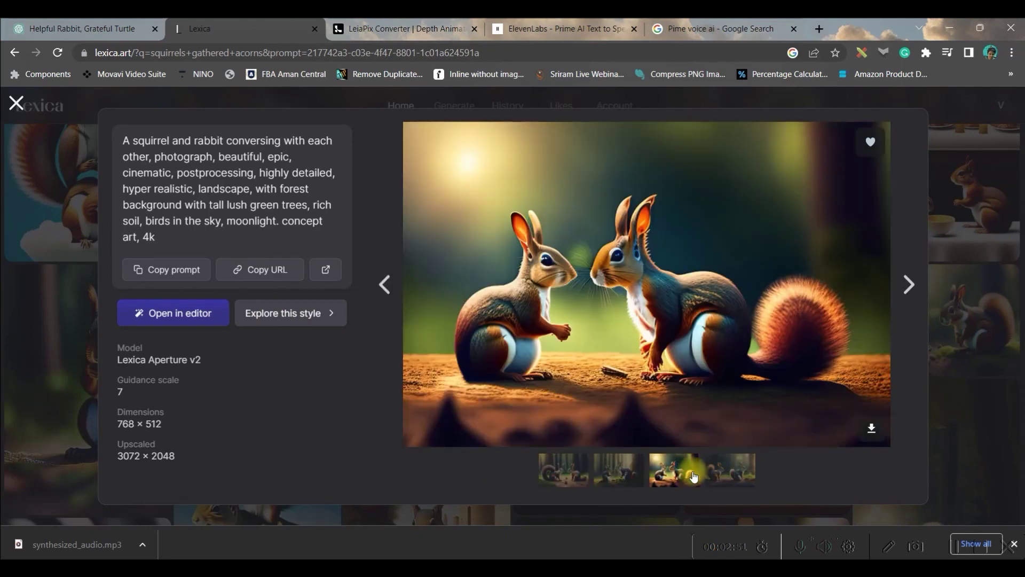
{"action": "left_click", "coordinate": [709, 474]}
{"action": "left_click", "coordinate": [615, 476]}
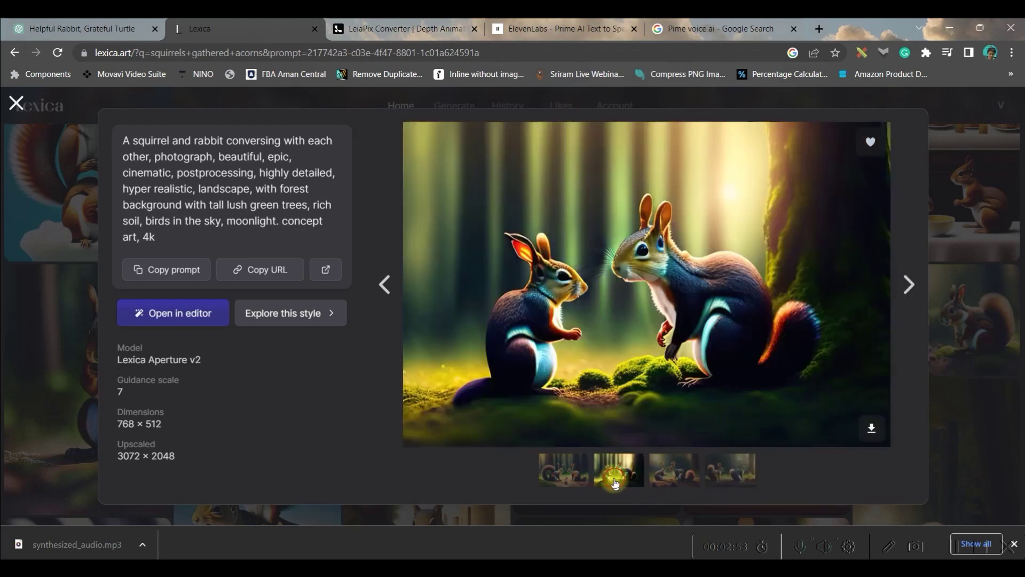
{"action": "left_click", "coordinate": [563, 476]}
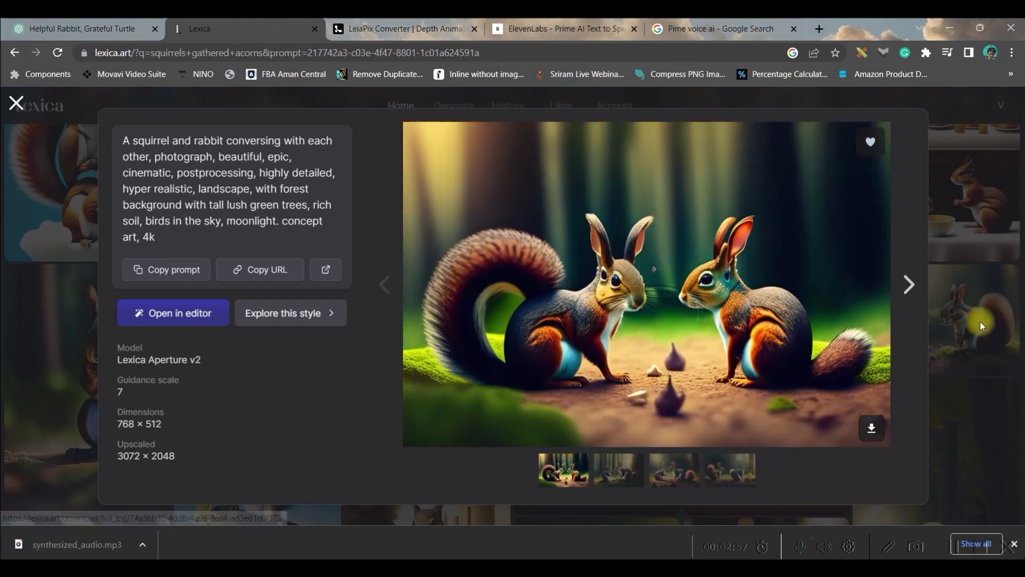
{"action": "key", "text": "Escape"}
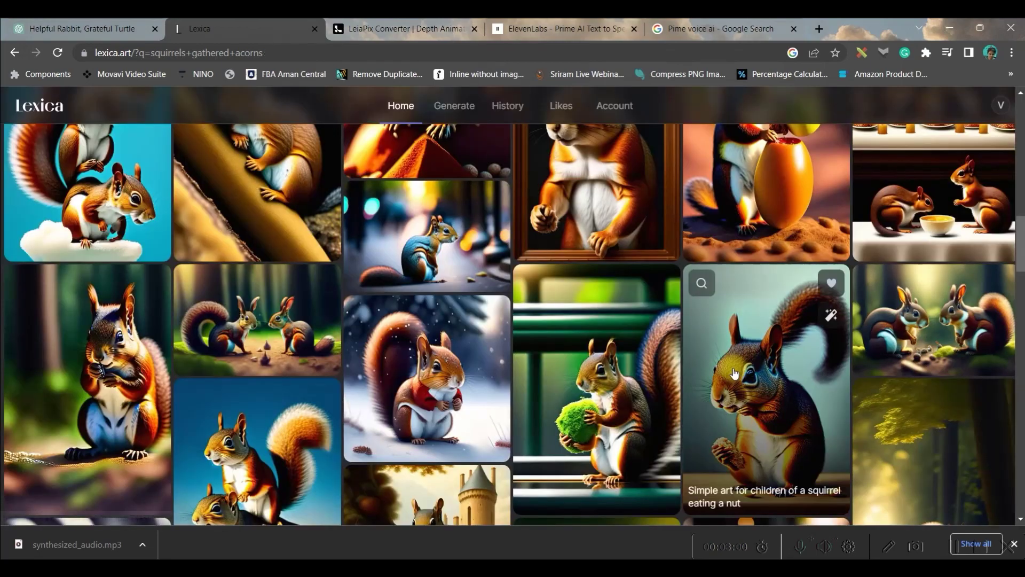
{"action": "scroll", "coordinate": [794, 371], "scroll_direction": "up", "scroll_amount": 10}
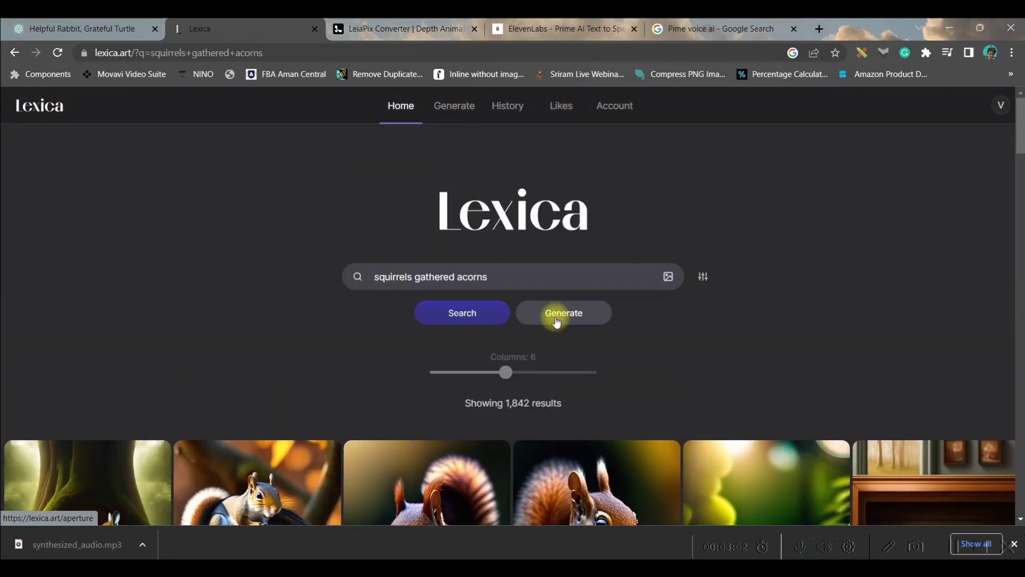
- Open Lexica's Generate page and set the dimensions to landscape 1152 × 768
{"action": "left_click", "coordinate": [556, 320]}
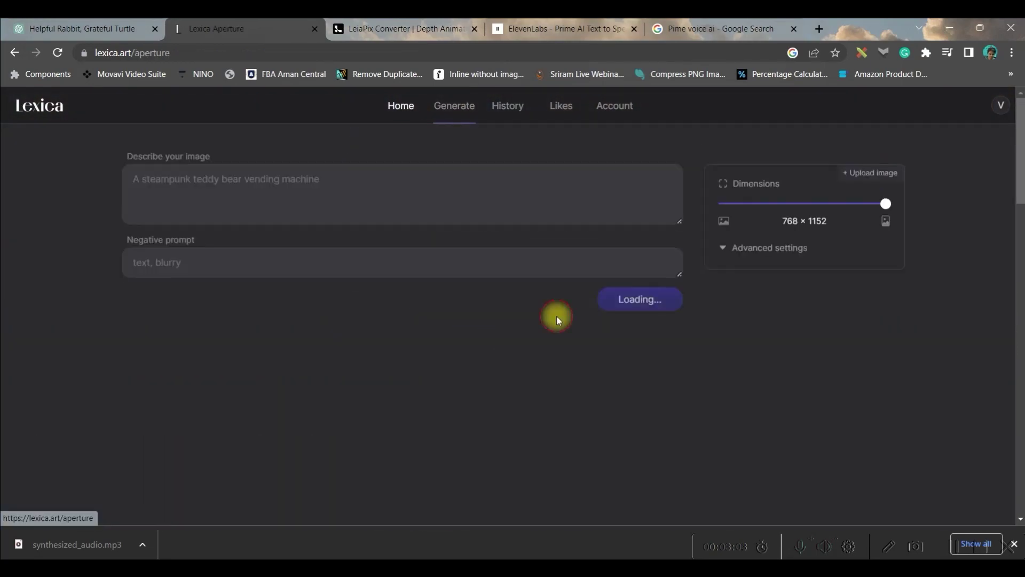
{"action": "mouse_move", "coordinate": [889, 209]}
{"action": "left_click_drag", "start_coordinate": [886, 205], "coordinate": [724, 205]}
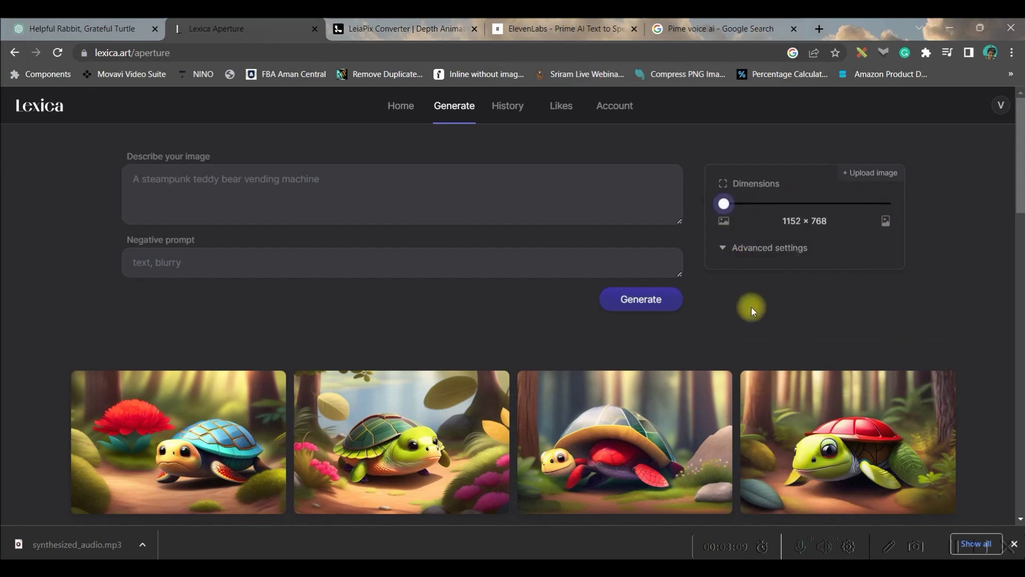
- Replace the prompt with the story paragraph about squirrels and the clever rabbit, and generate
{"action": "left_click", "coordinate": [295, 176]}
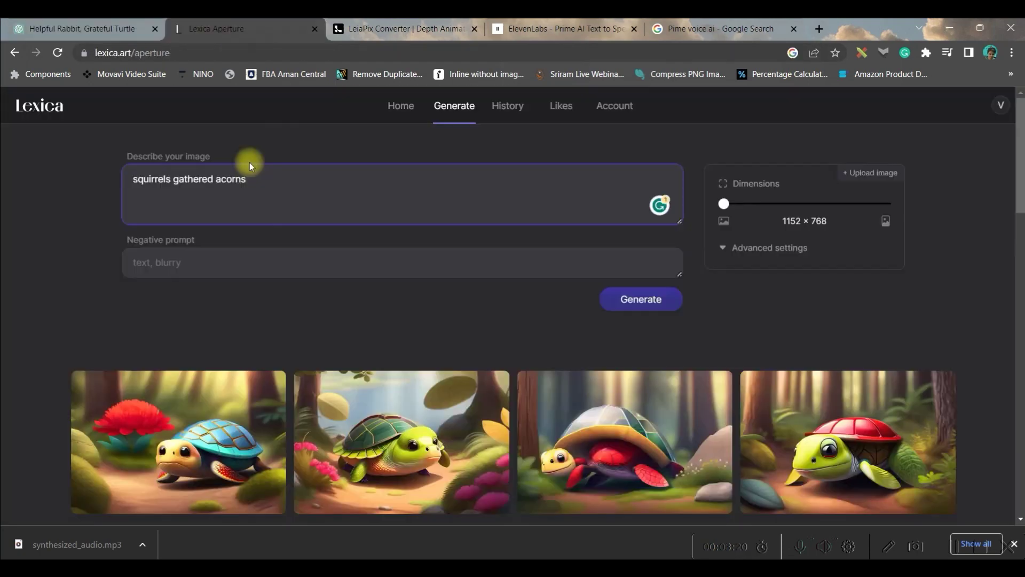
{"action": "key", "text": "ctrl+a"}
{"action": "type", "text": "In a forest, squirrels gathered acorns for winter. Clever rabbit Oliver saw some squirrels struggling while others had plenty. He suggested forming a cooperative team."}
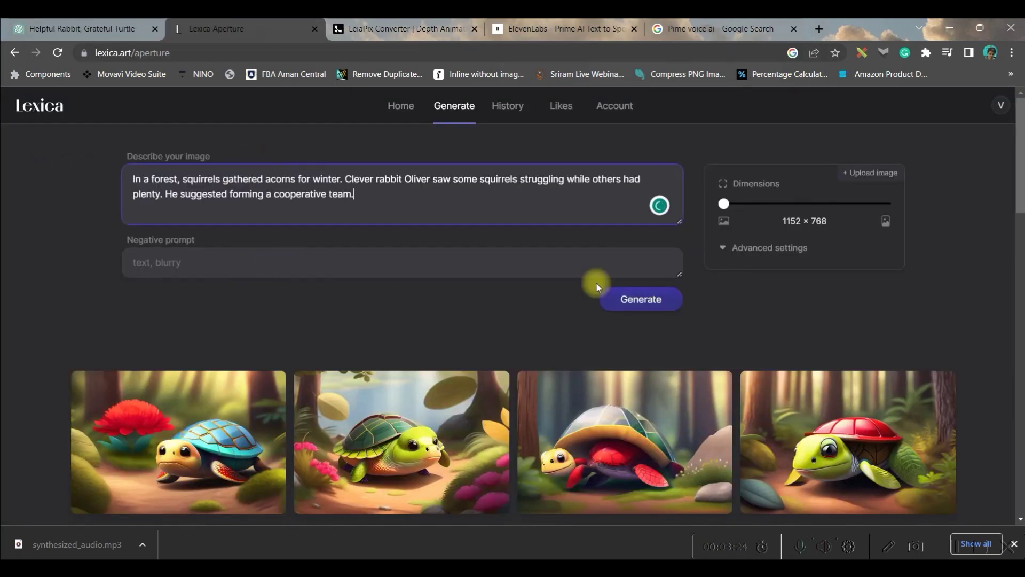
{"action": "left_click", "coordinate": [170, 254]}
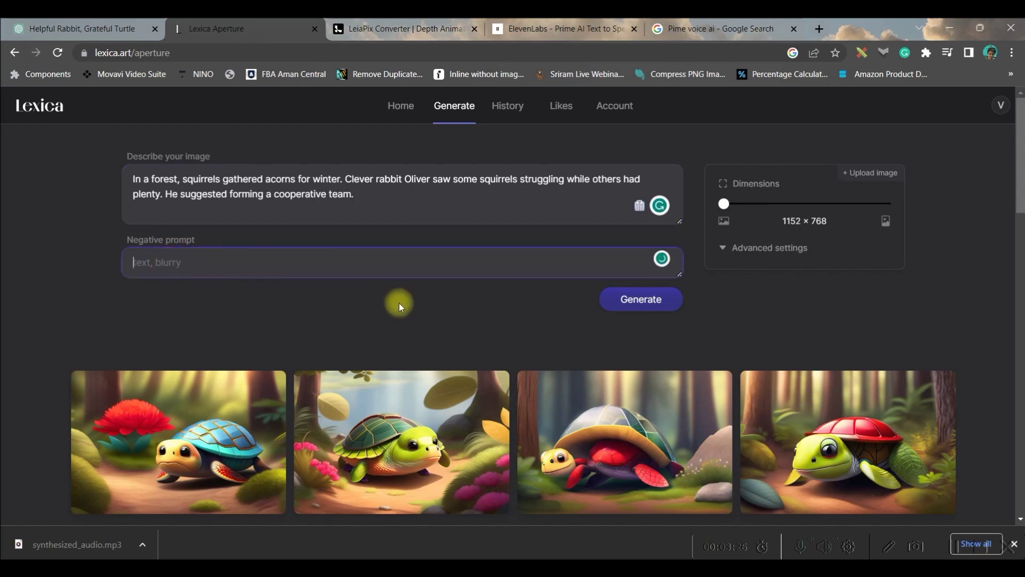
{"action": "left_click", "coordinate": [648, 300]}
{"action": "scroll", "coordinate": [648, 319], "scroll_direction": "down", "scroll_amount": 6}
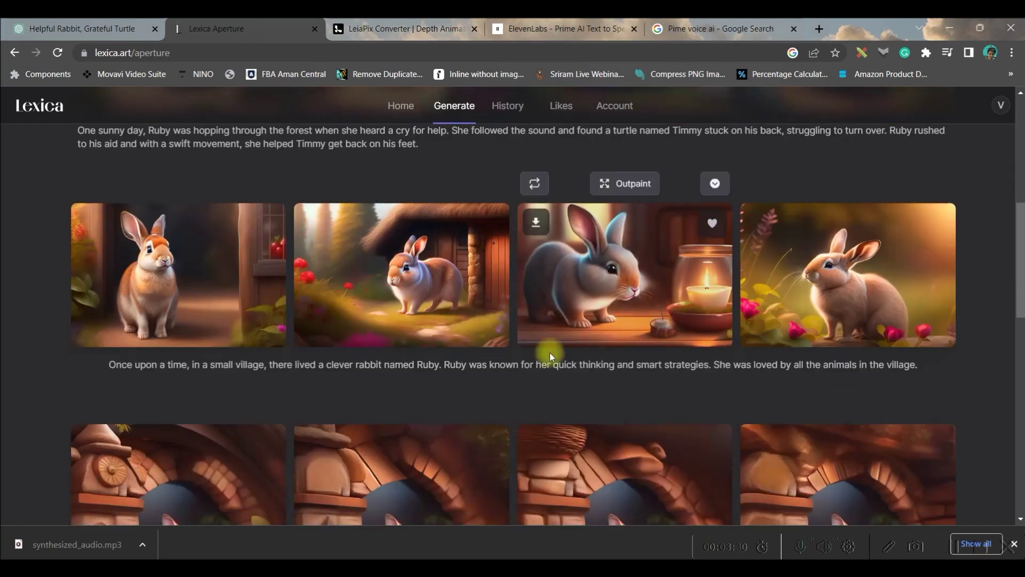
{"action": "scroll", "coordinate": [819, 276], "scroll_direction": "down", "scroll_amount": 6}
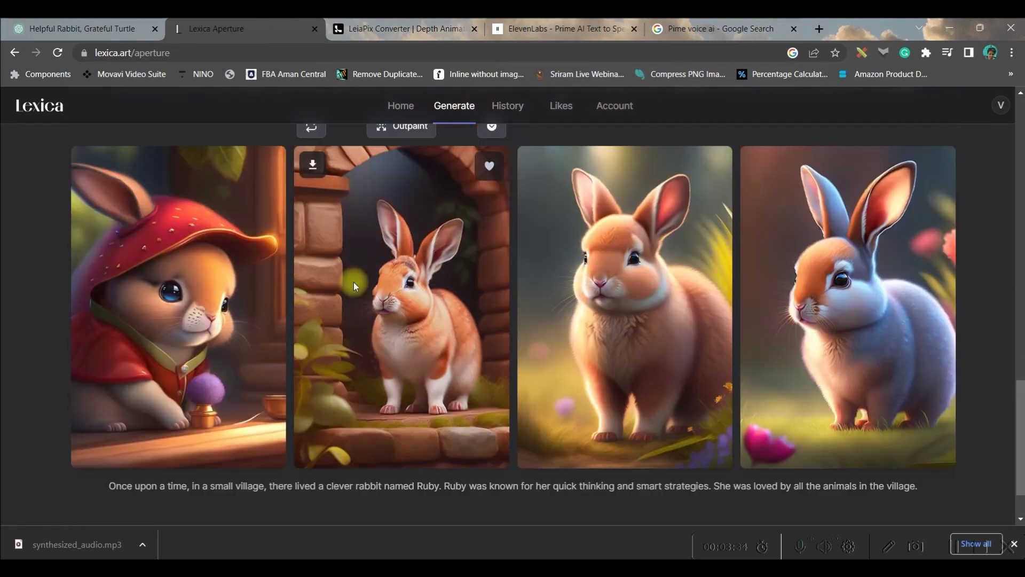
{"action": "scroll", "coordinate": [368, 289], "scroll_direction": "up", "scroll_amount": 15}
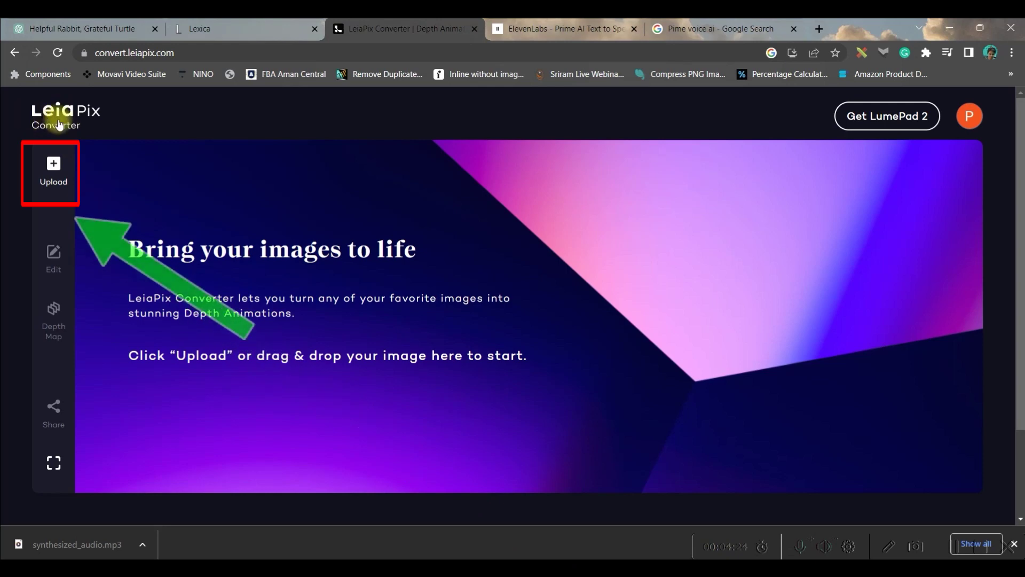
- Upload the rabbit-in-a-doorway image from the ASSETS folder to LeiaPix Converter
{"action": "left_click", "coordinate": [53, 165]}
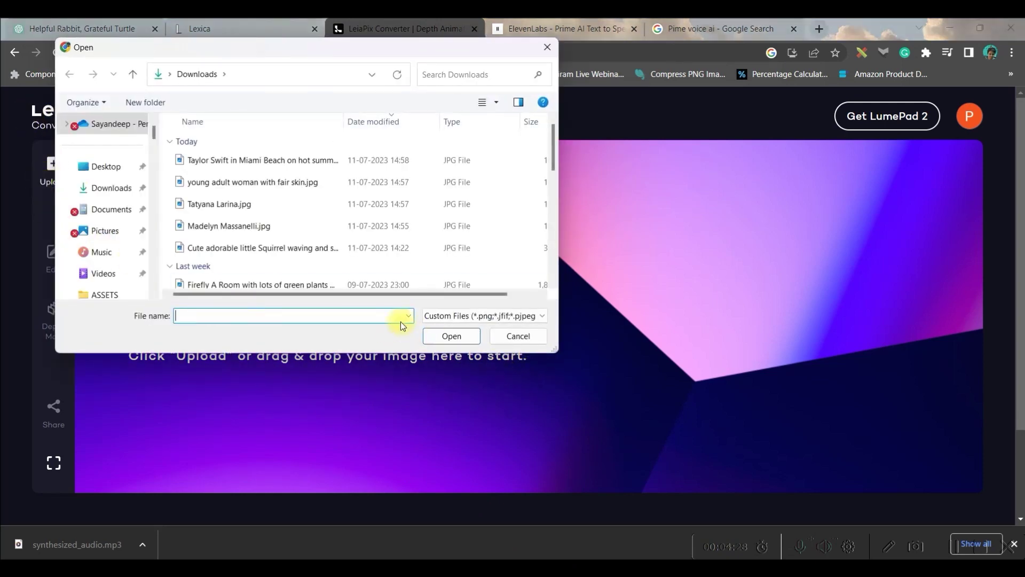
{"action": "scroll", "coordinate": [353, 309], "scroll_direction": "down", "scroll_amount": 3}
{"action": "left_click", "coordinate": [339, 268]}
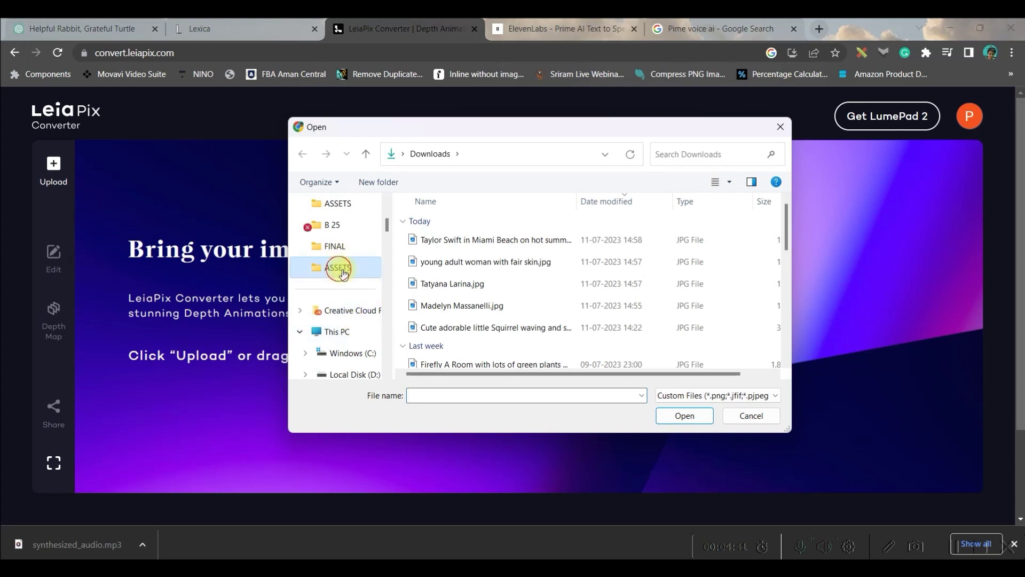
{"action": "left_click", "coordinate": [736, 315]}
{"action": "left_click", "coordinate": [688, 416]}
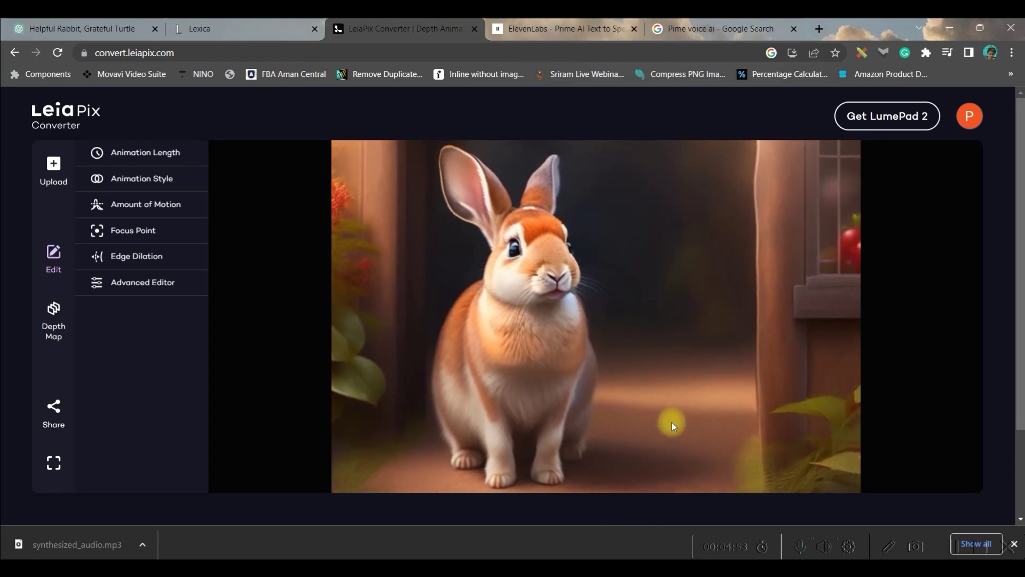
- Save the rabbit depth animation to the device as an MP4, then close the share dialog
{"action": "left_click", "coordinate": [54, 404]}
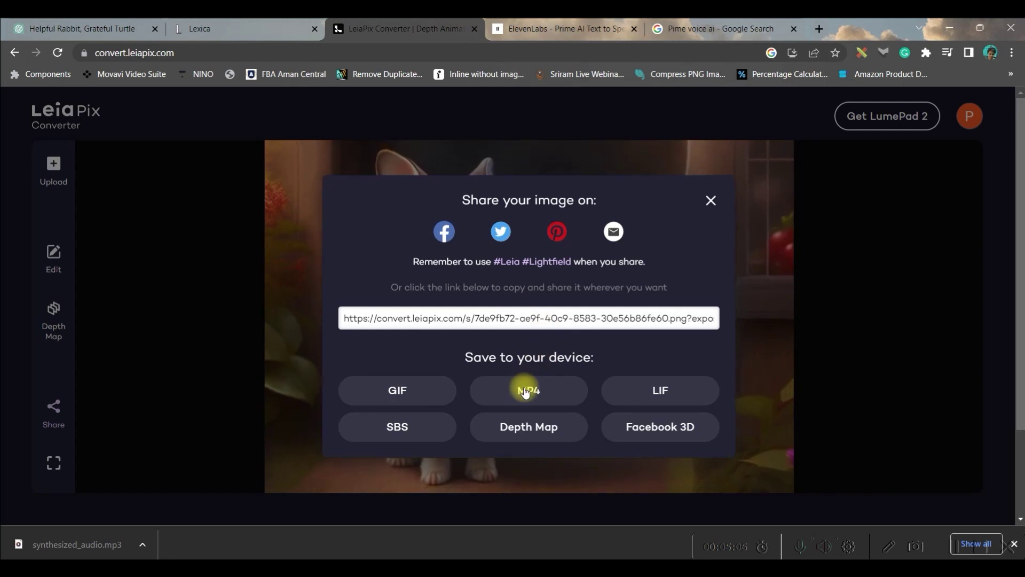
{"action": "left_click", "coordinate": [525, 392]}
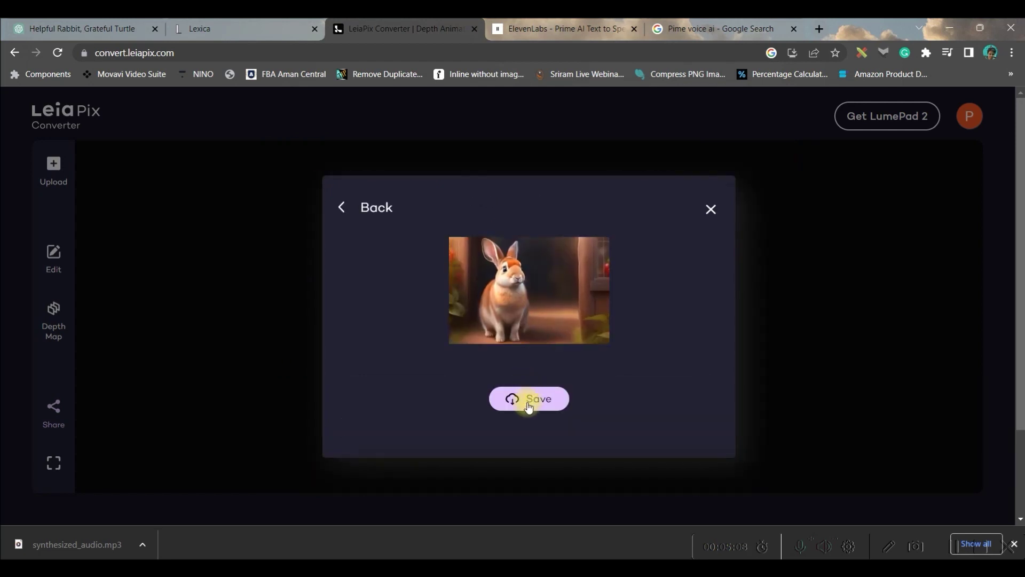
{"action": "left_click", "coordinate": [528, 405]}
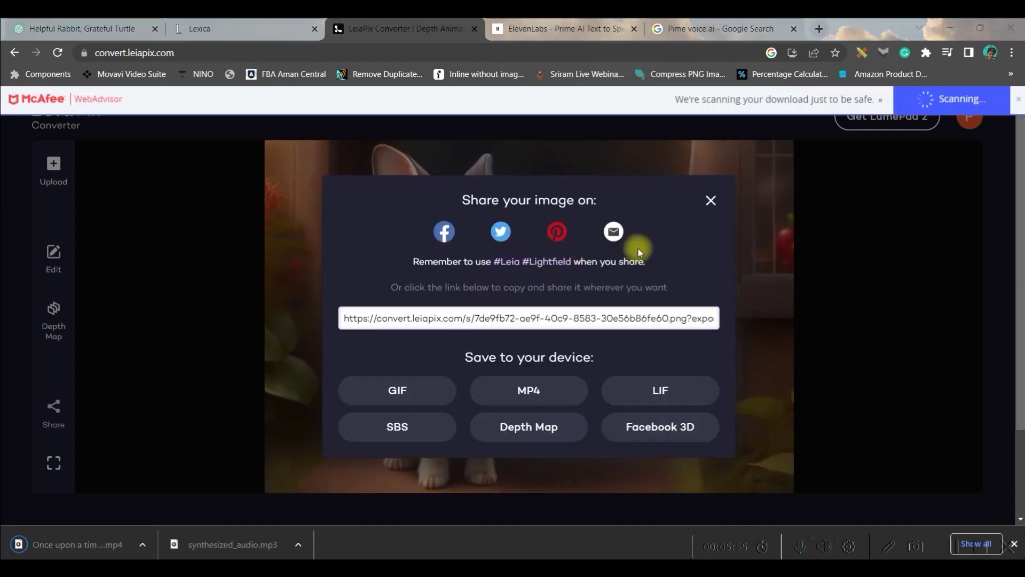
{"action": "left_click", "coordinate": [710, 206]}
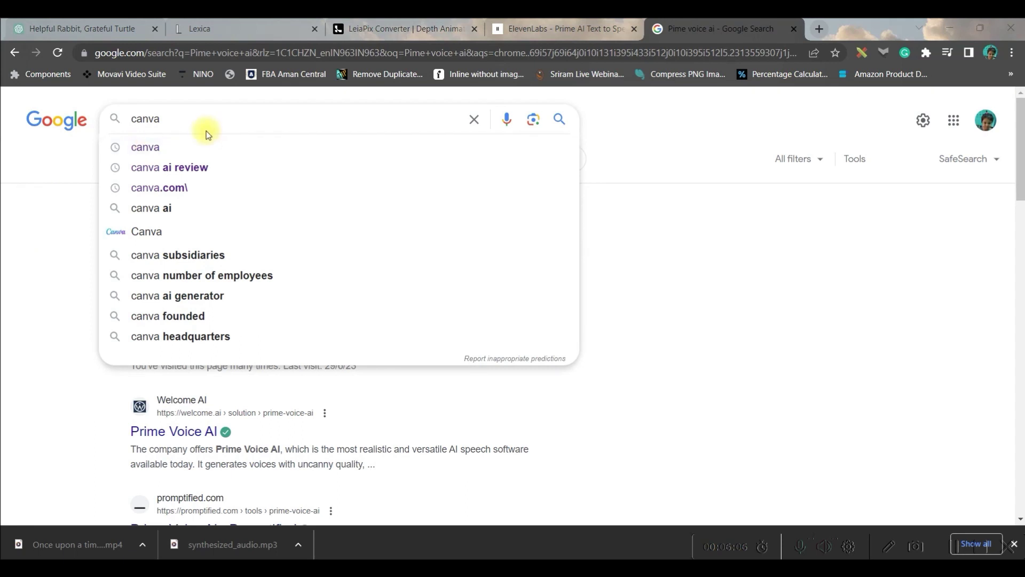
- Search Google for 'canva' and open the Canva website from the top result
{"action": "left_click", "coordinate": [201, 119]}
{"action": "key", "text": "Return"}
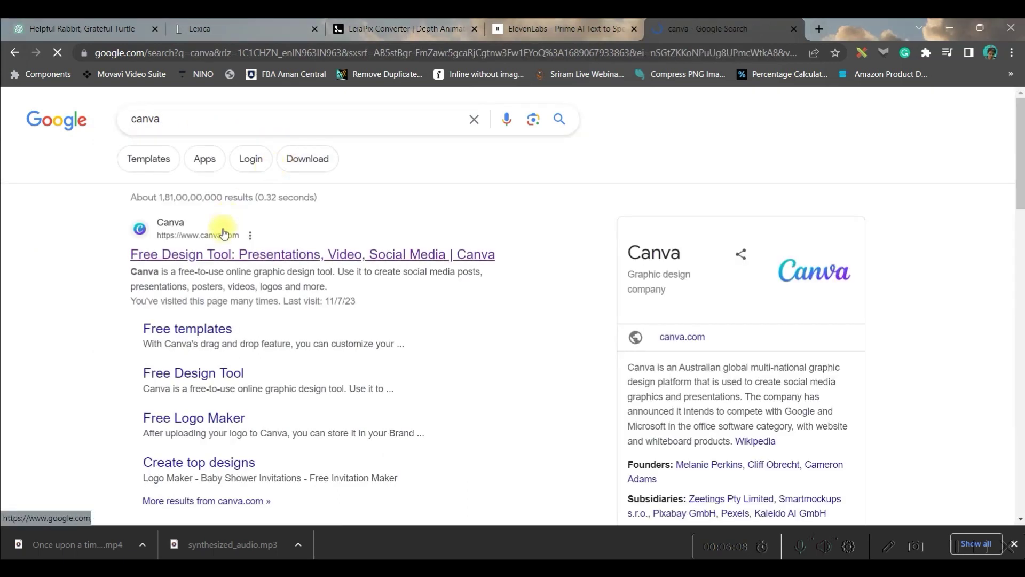
{"action": "left_click", "coordinate": [207, 249]}
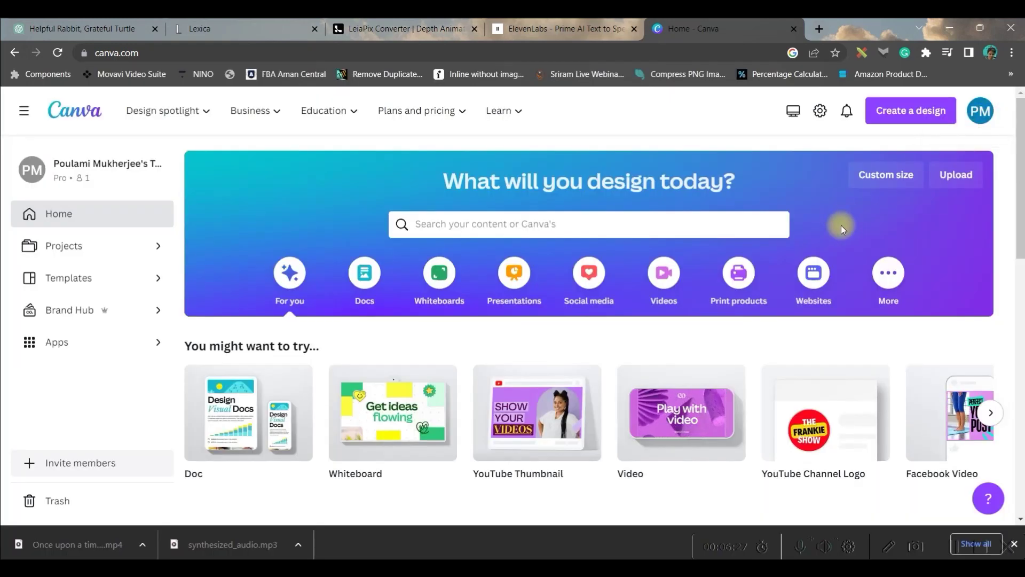
- Start a blank Canva video design and show the uploaded squirrel images
{"action": "mouse_move", "coordinate": [689, 421]}
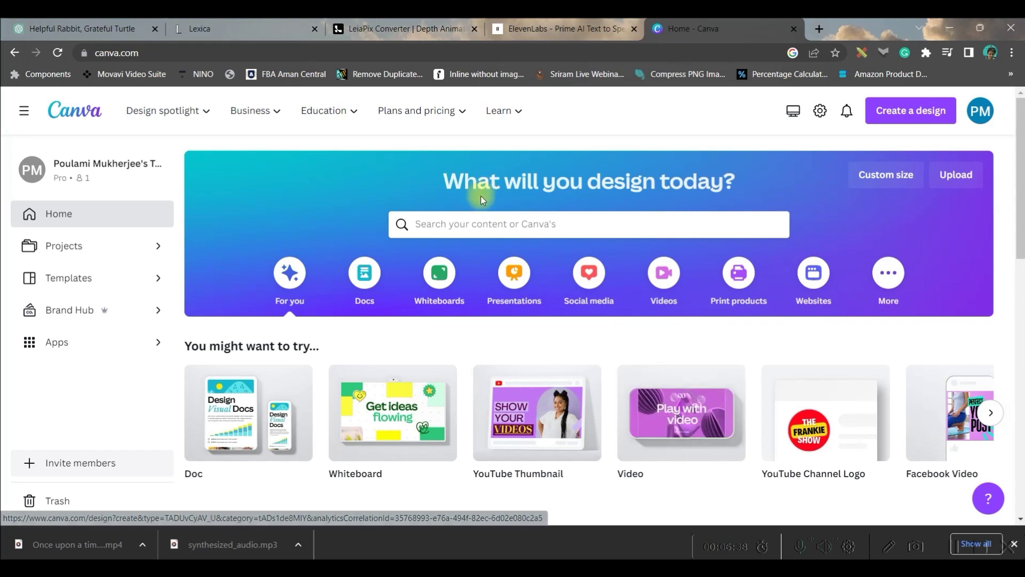
{"action": "left_click", "coordinate": [475, 220]}
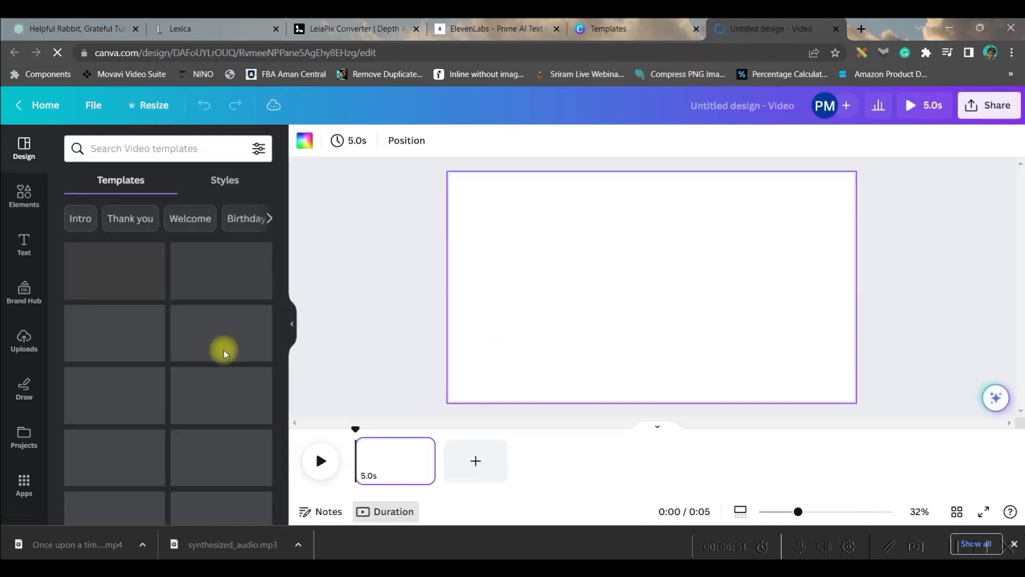
{"action": "left_click", "coordinate": [21, 342]}
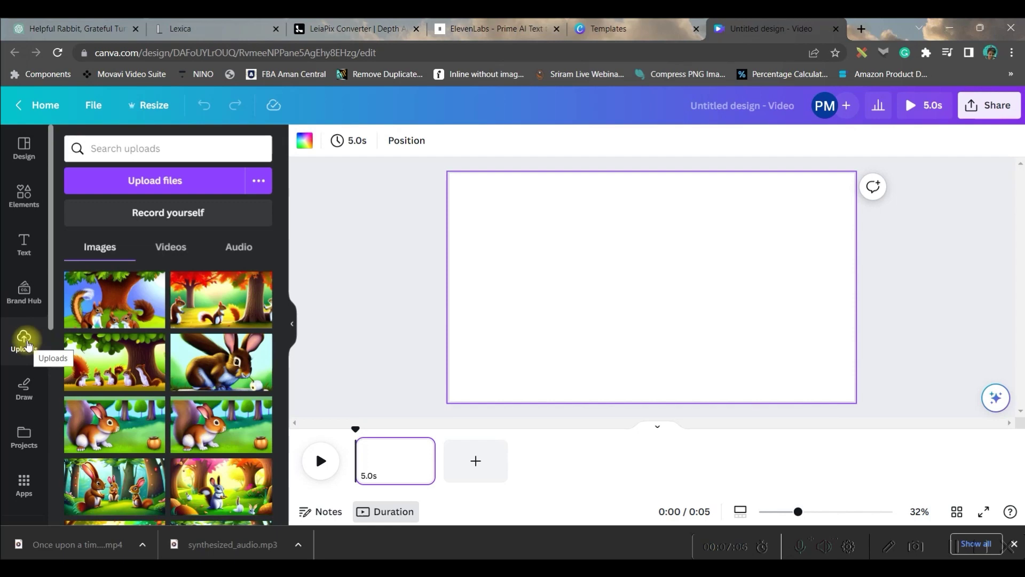
- Upload the rabbit animation MP4 from Downloads and list the uploaded video clips
{"action": "left_click", "coordinate": [171, 246]}
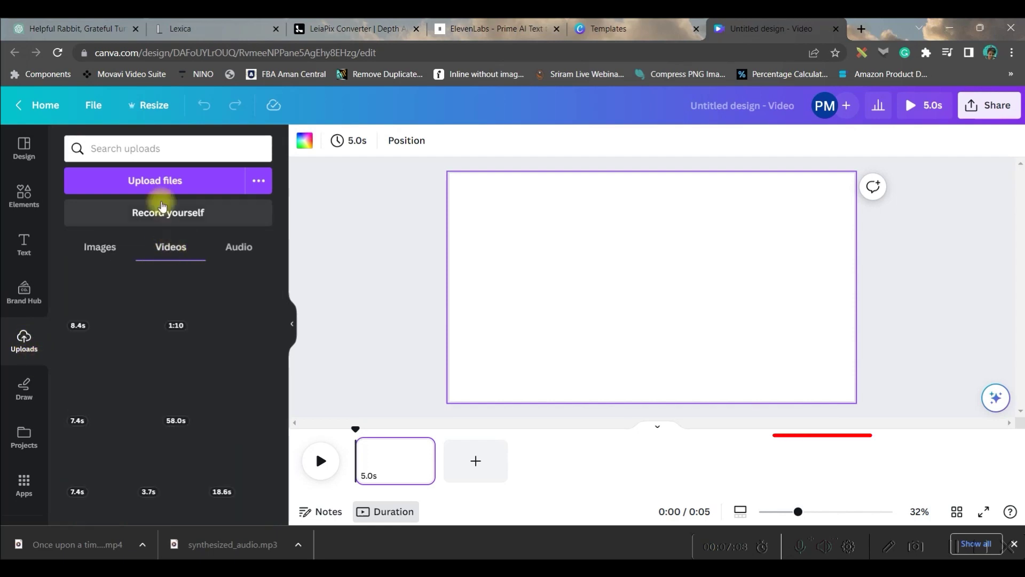
{"action": "left_click", "coordinate": [162, 180]}
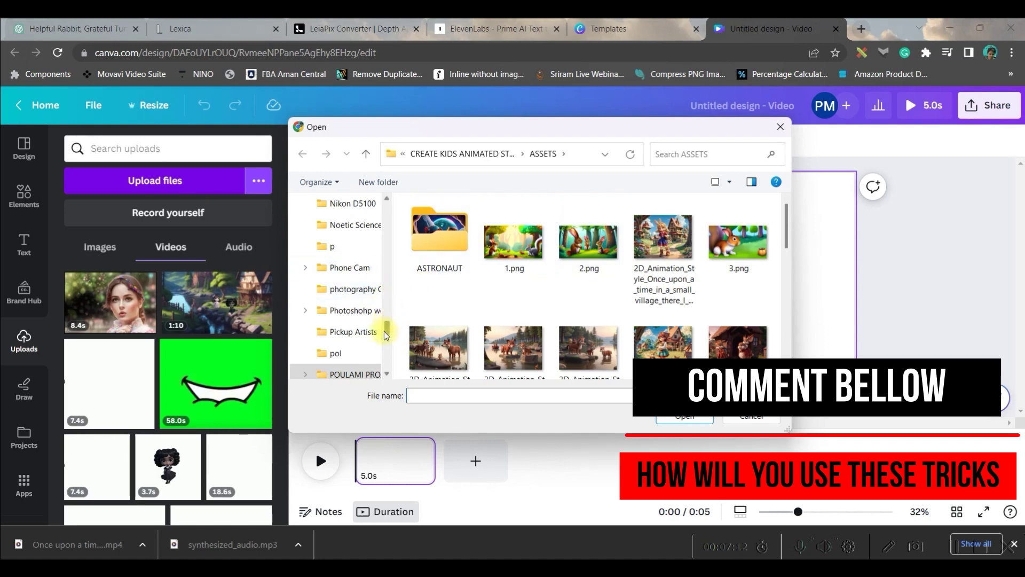
{"action": "left_click_drag", "start_coordinate": [387, 328], "coordinate": [385, 200]}
{"action": "left_click", "coordinate": [358, 291]}
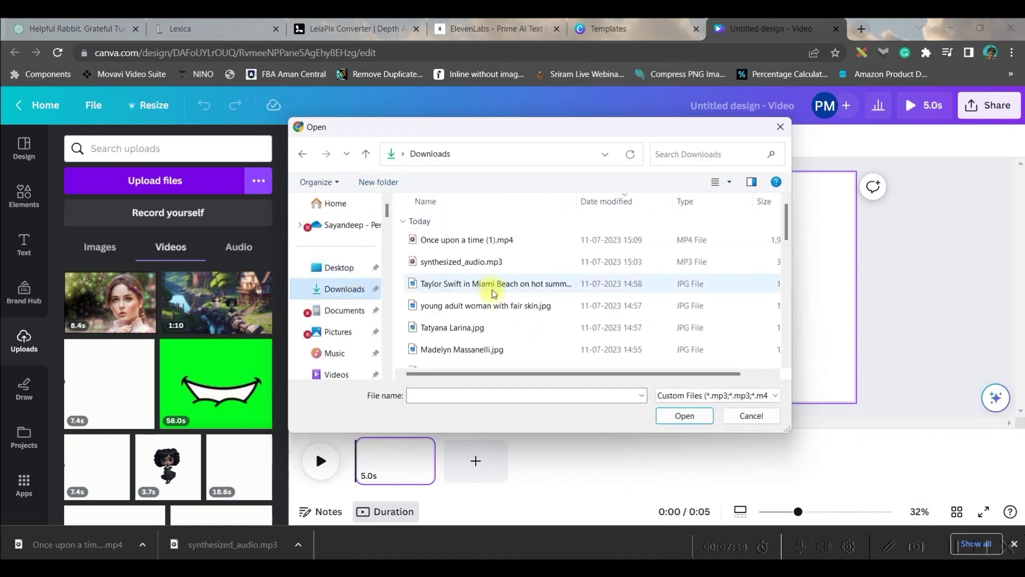
{"action": "double_click", "coordinate": [458, 238]}
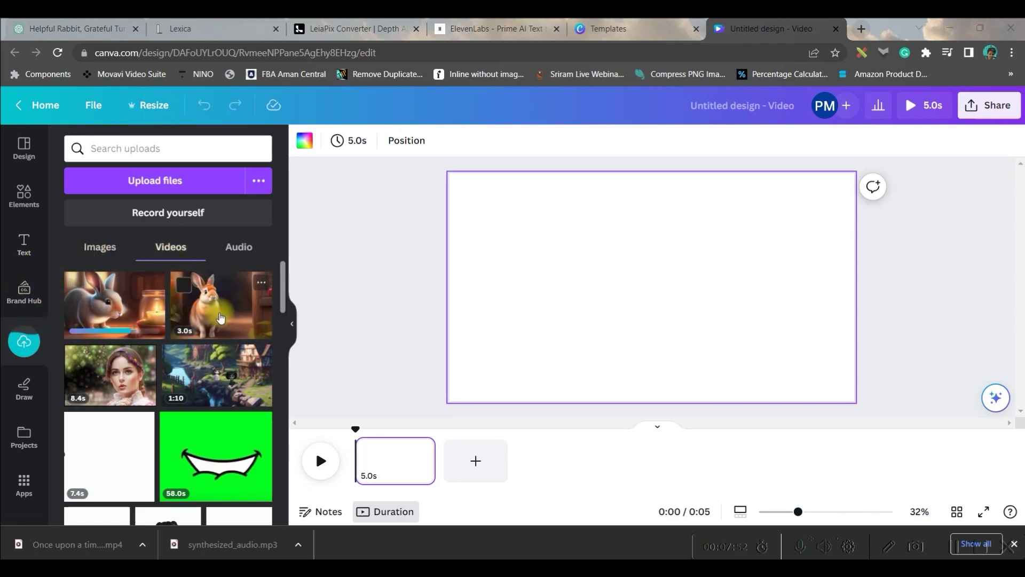
{"action": "left_click", "coordinate": [236, 250]}
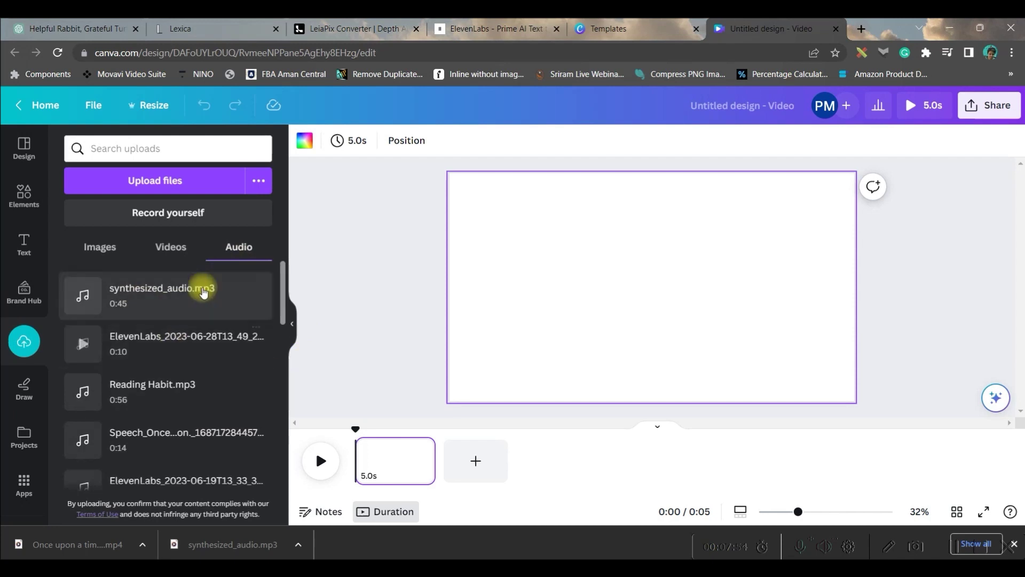
{"action": "left_click", "coordinate": [100, 246]}
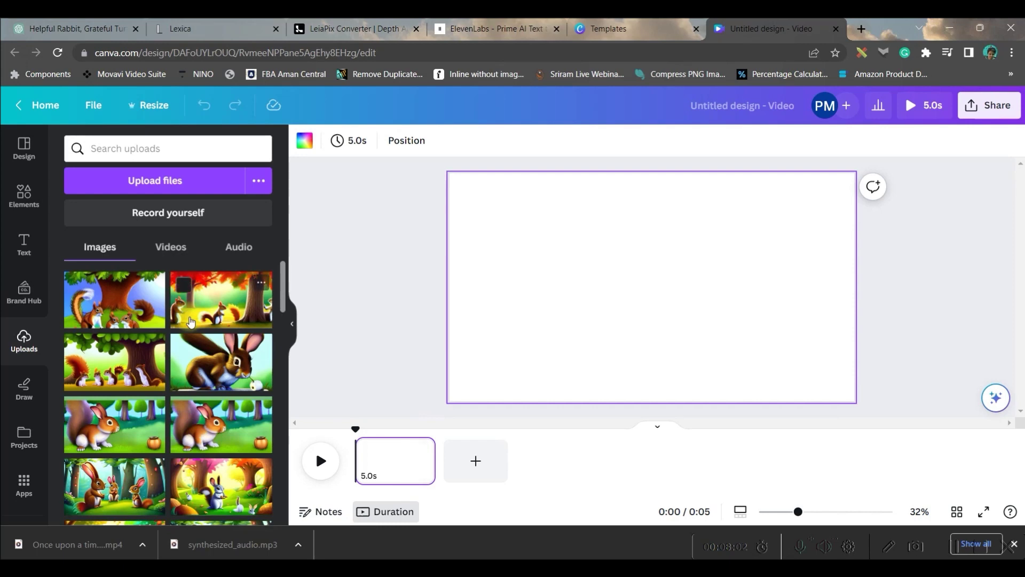
{"action": "left_click", "coordinate": [172, 246]}
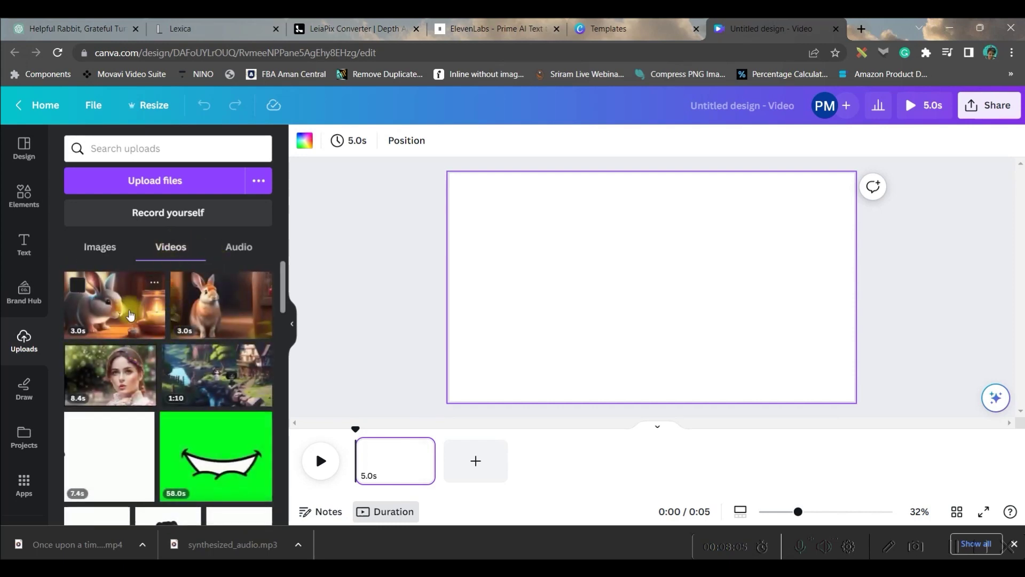
- Set the grey rabbit clip as page 1's background and the second rabbit clip as page 2's
{"action": "left_click", "coordinate": [126, 309]}
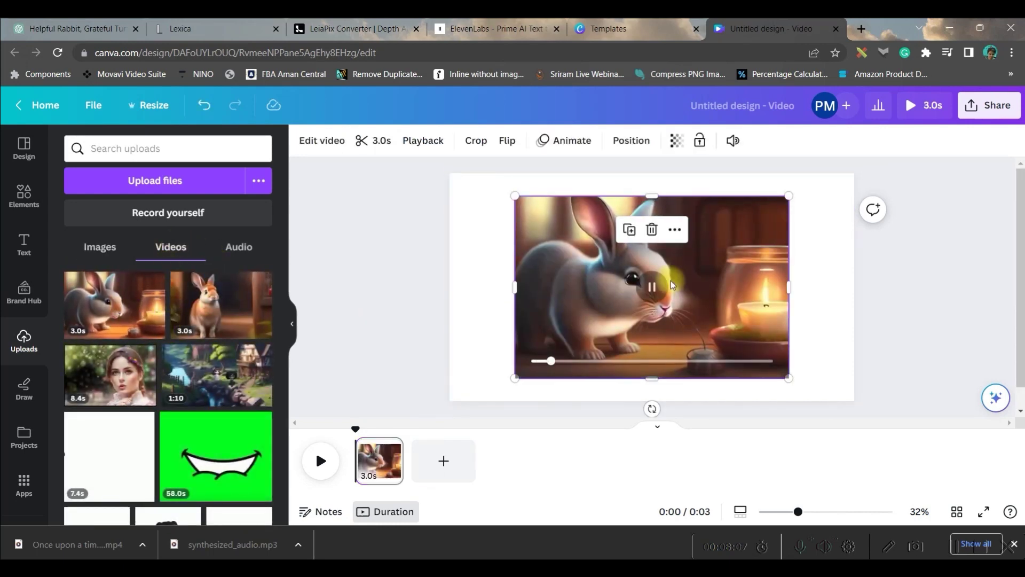
{"action": "right_click", "coordinate": [645, 321]}
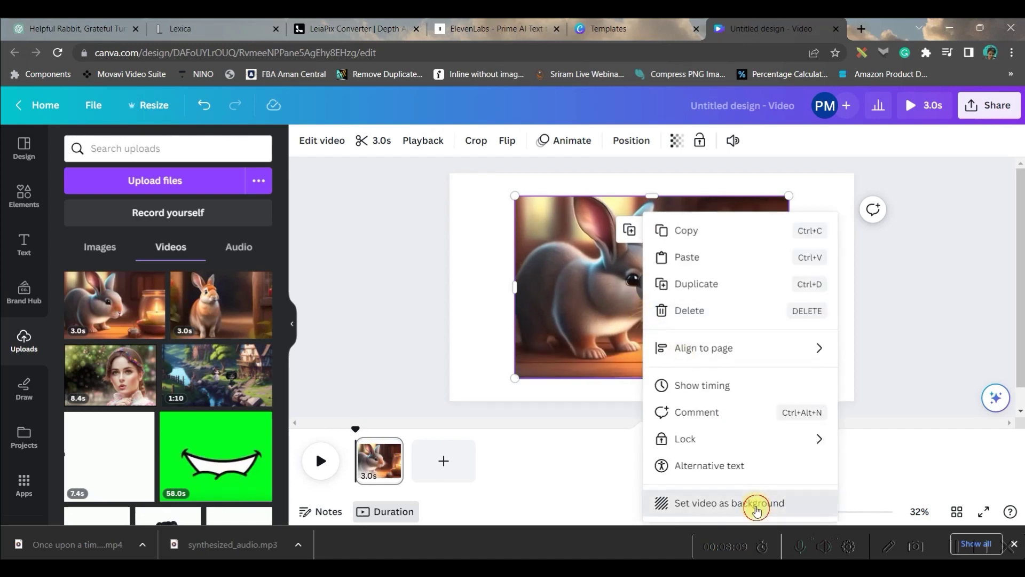
{"action": "left_click", "coordinate": [758, 507]}
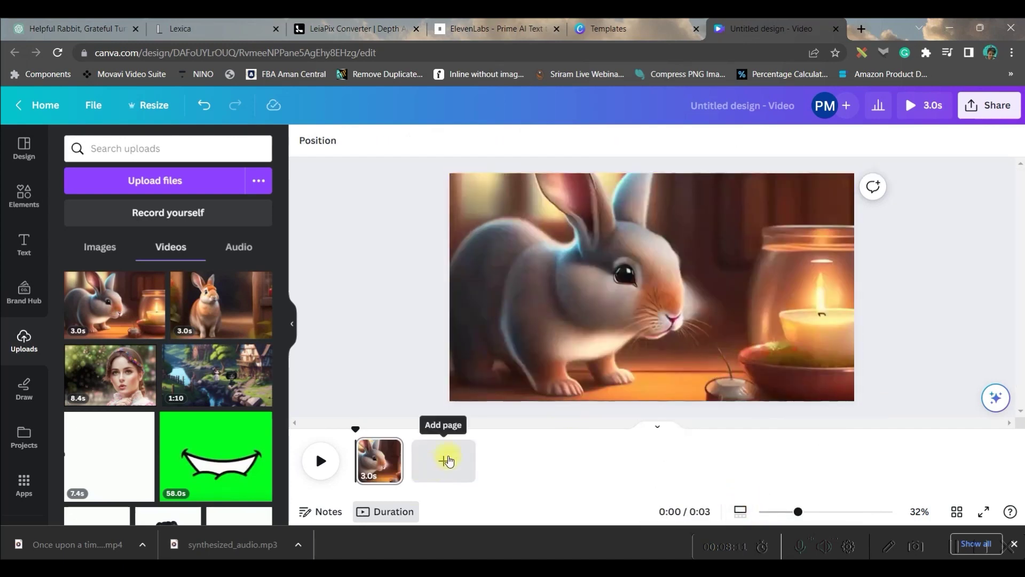
{"action": "left_click", "coordinate": [445, 461]}
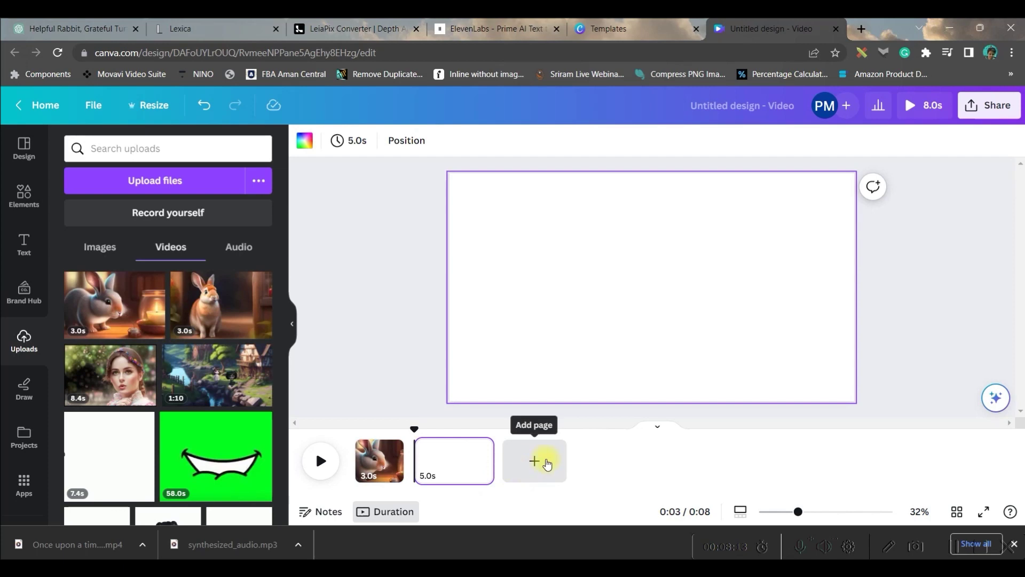
{"action": "left_click", "coordinate": [220, 305]}
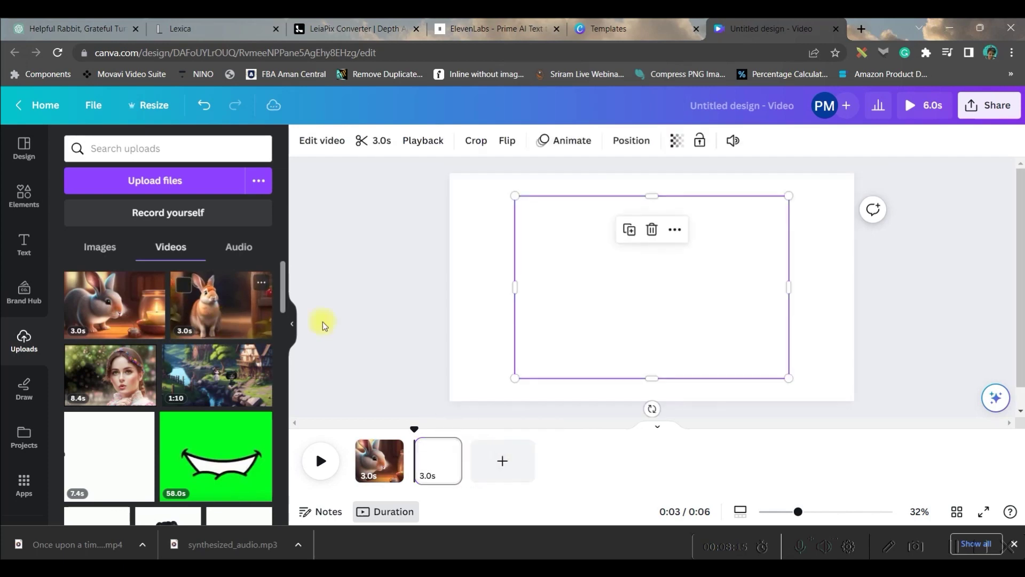
{"action": "right_click", "coordinate": [718, 321]}
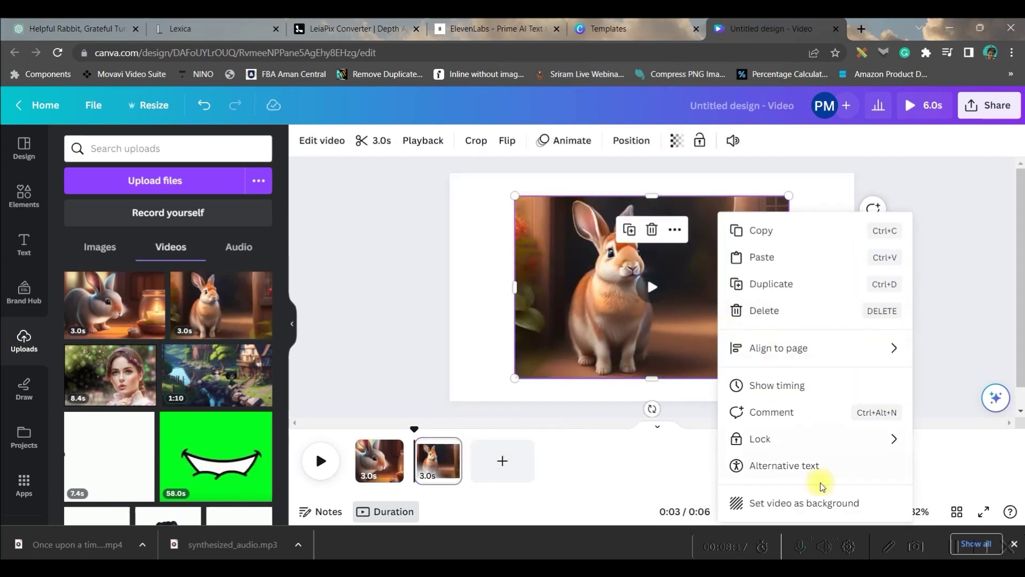
{"action": "left_click", "coordinate": [810, 505]}
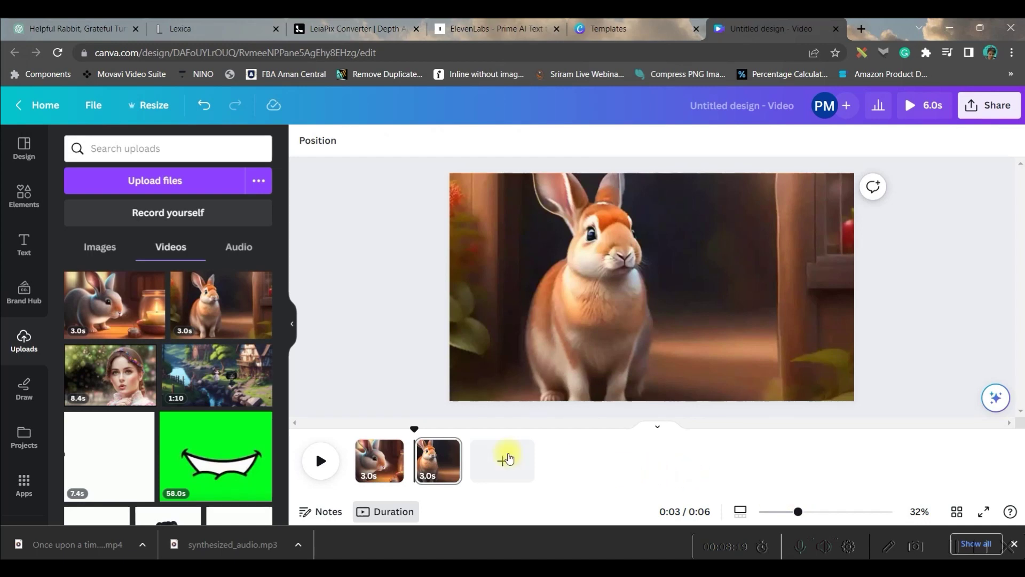
- Reframe both rabbit clips, shifting each rabbit lower within its page
{"action": "left_click", "coordinate": [659, 327]}
{"action": "double_click", "coordinate": [659, 327]}
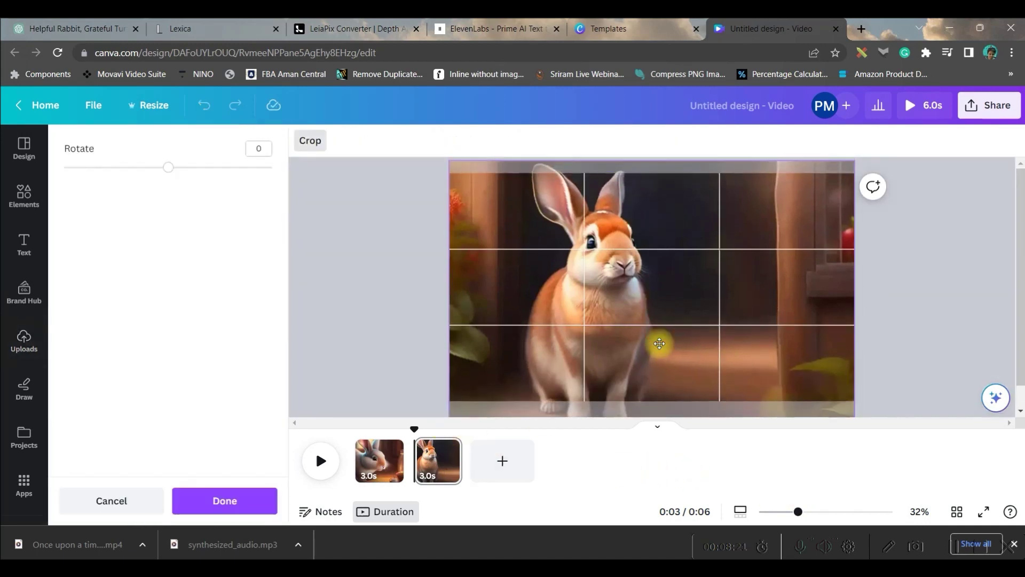
{"action": "left_click_drag", "start_coordinate": [659, 343], "coordinate": [659, 361]}
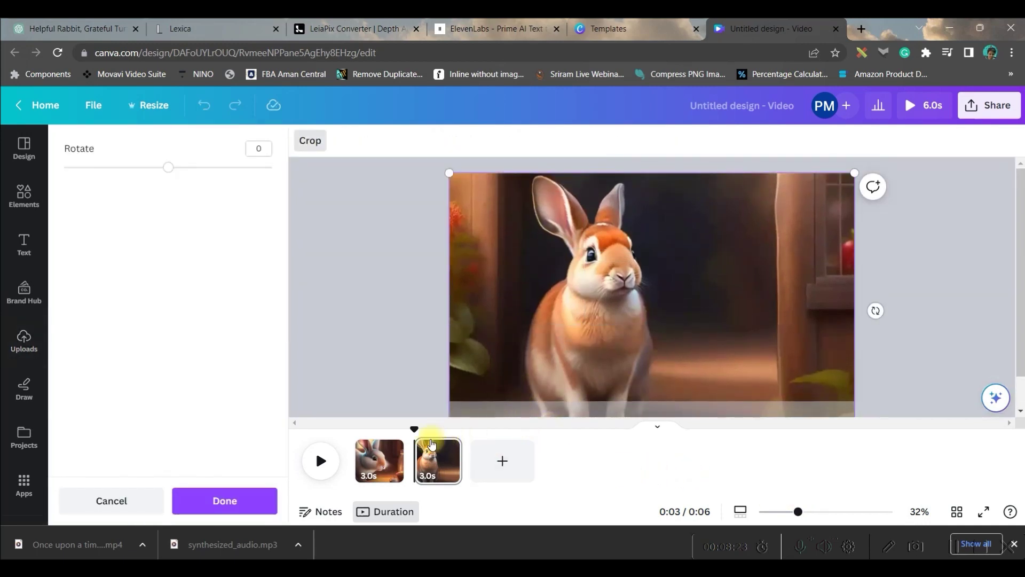
{"action": "left_click", "coordinate": [377, 458]}
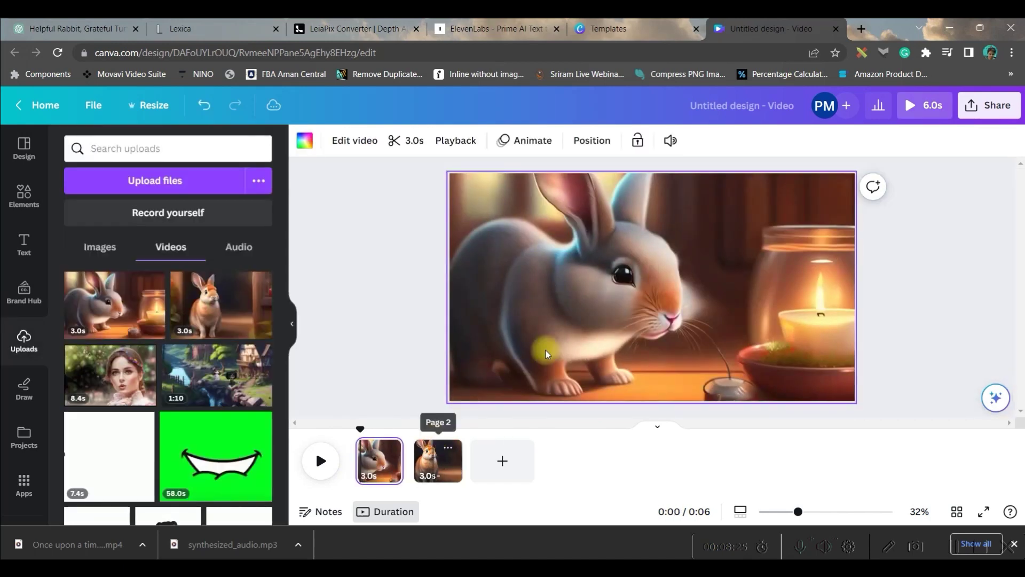
{"action": "double_click", "coordinate": [614, 304]}
{"action": "left_click_drag", "start_coordinate": [614, 311], "coordinate": [614, 348]}
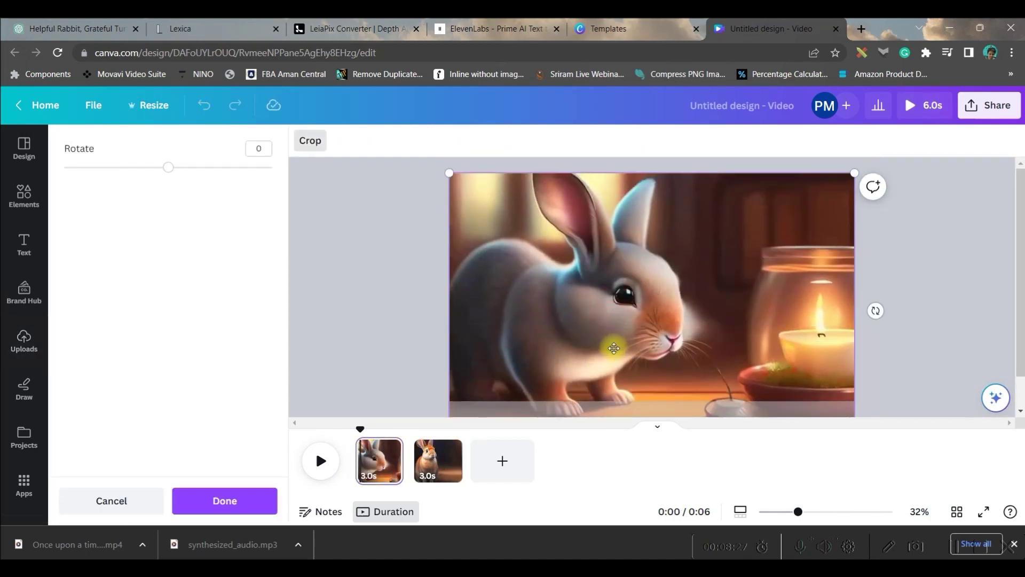
{"action": "left_click", "coordinate": [417, 317]}
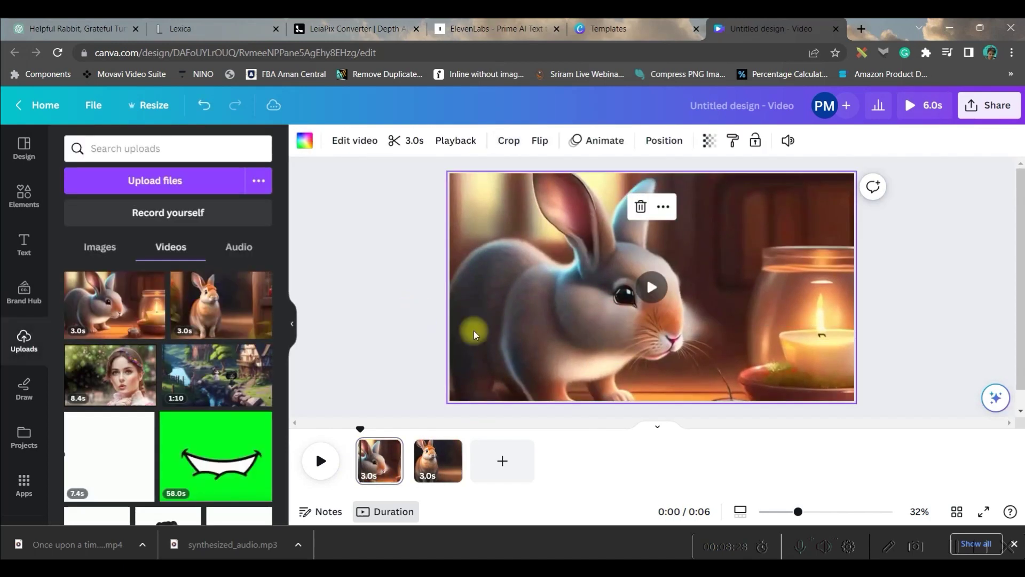
{"action": "left_click", "coordinate": [950, 265]}
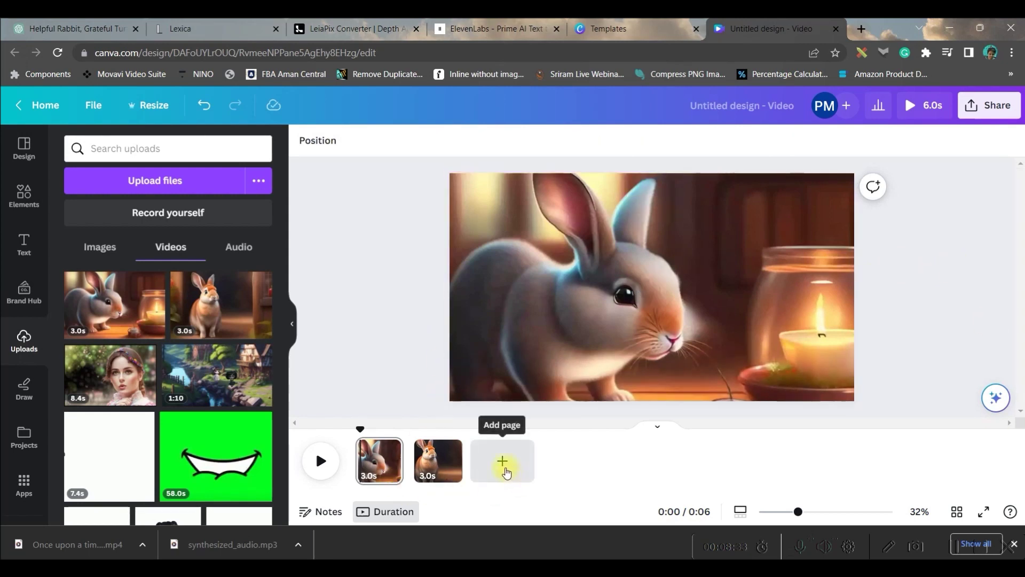
- Add synthesized_audio.mp3 as the soundtrack and a Circle Wipe transition between the rabbit pages
{"action": "left_click", "coordinate": [243, 251]}
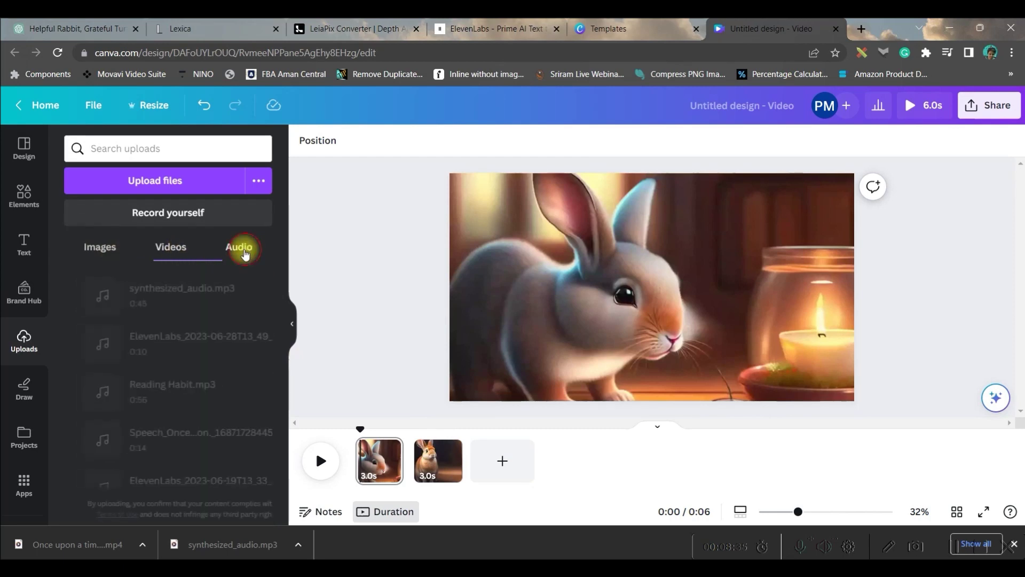
{"action": "left_click_drag", "start_coordinate": [144, 290], "coordinate": [363, 473]}
{"action": "left_click", "coordinate": [416, 439]}
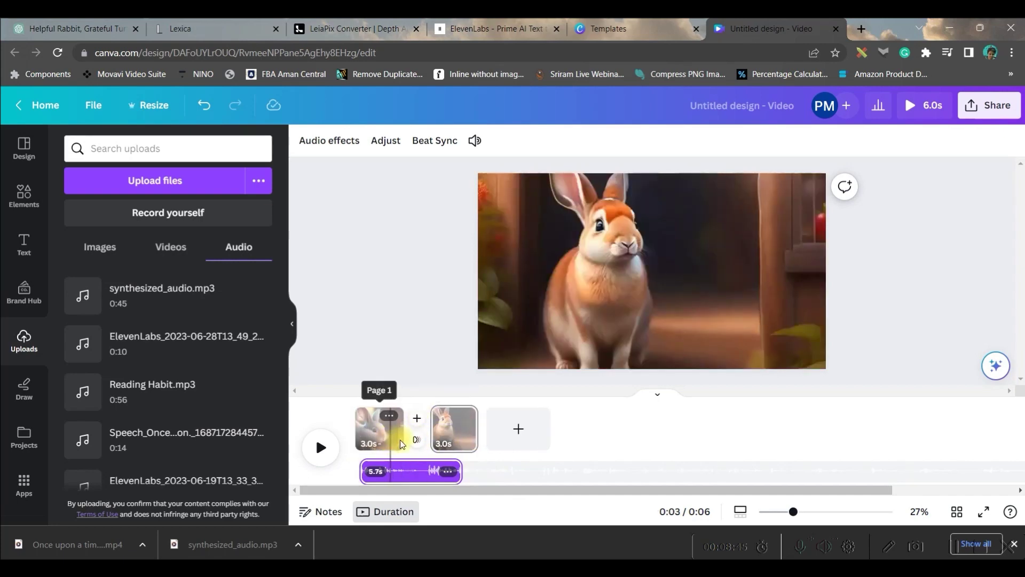
{"action": "left_click", "coordinate": [415, 441]}
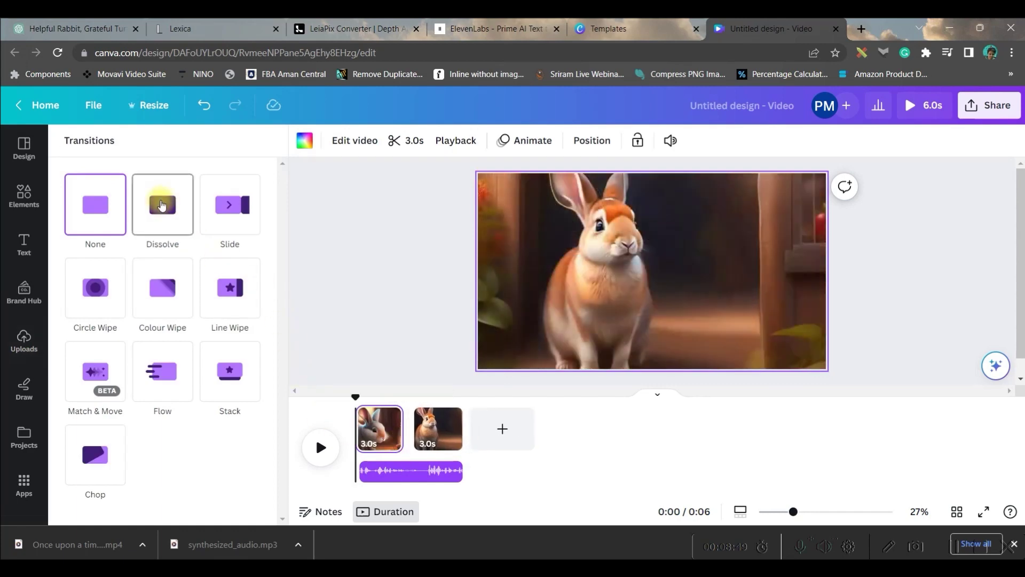
{"action": "left_click", "coordinate": [161, 205]}
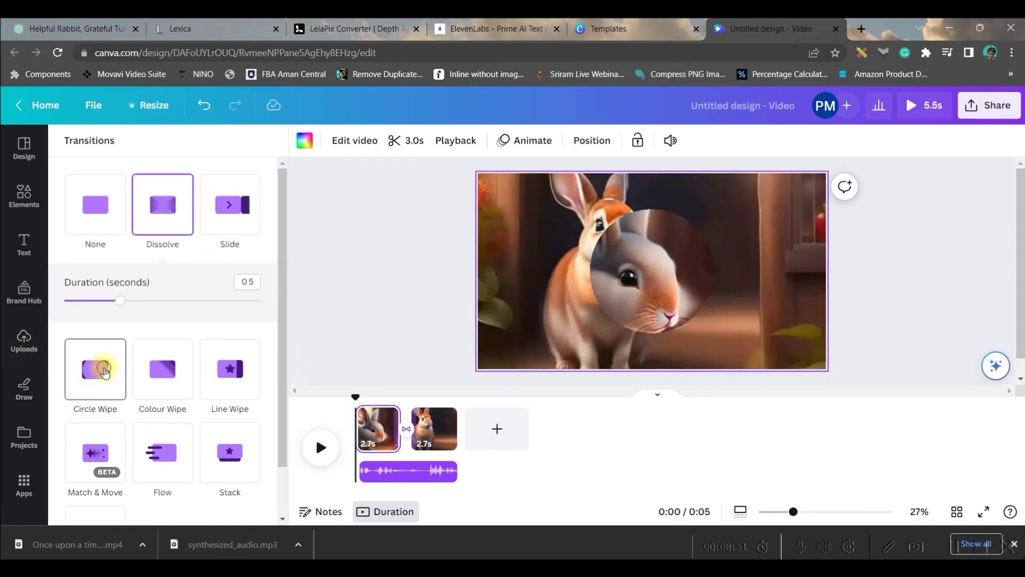
{"action": "left_click", "coordinate": [105, 371]}
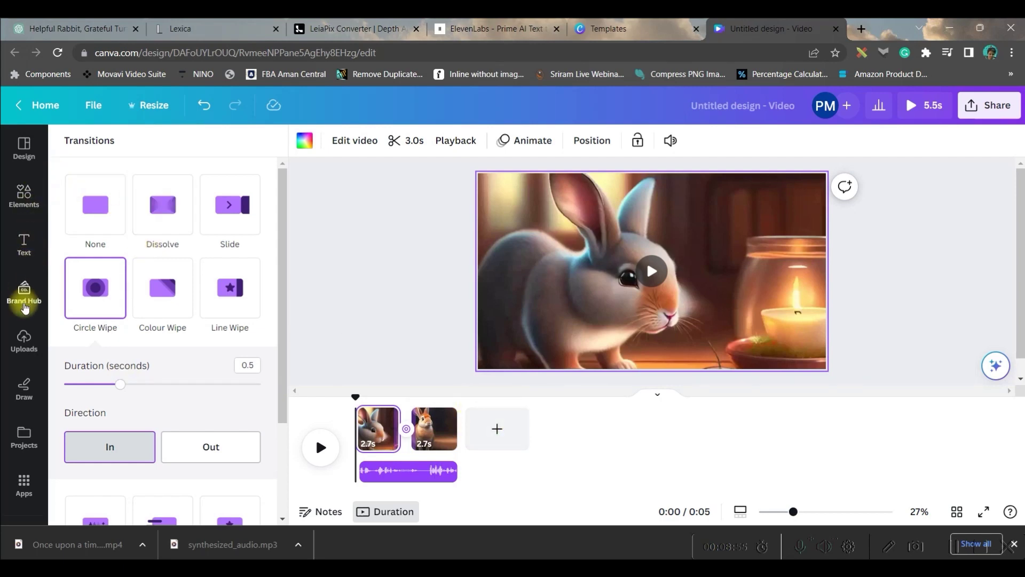
- Add a blank third page at the end of the video
{"action": "left_click", "coordinate": [23, 338]}
{"action": "left_click", "coordinate": [170, 246]}
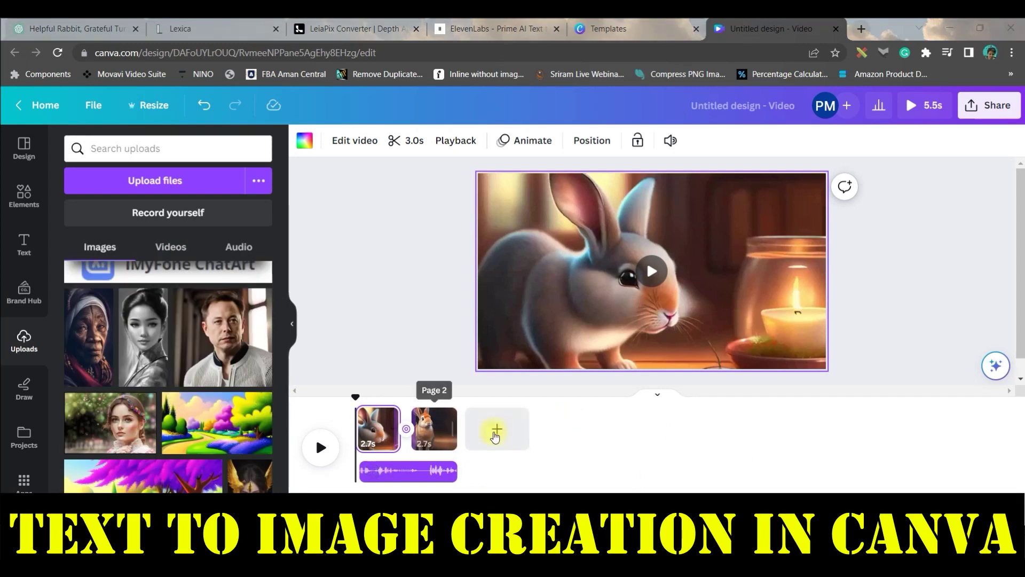
{"action": "left_click", "coordinate": [498, 437]}
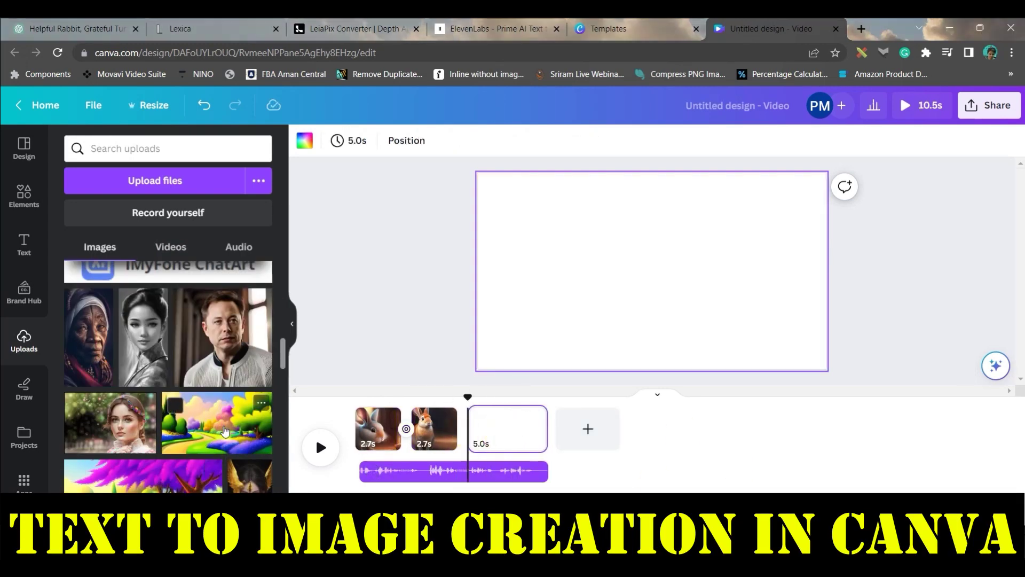
- Set the colourful landscape image as the third page's background
{"action": "left_click", "coordinate": [226, 435]}
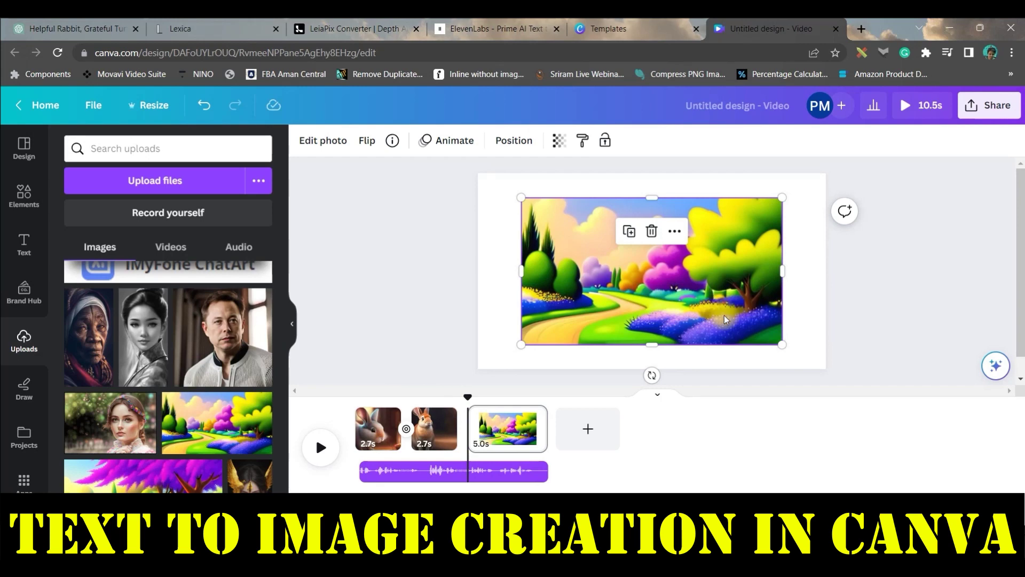
{"action": "right_click", "coordinate": [679, 297]}
{"action": "left_click", "coordinate": [758, 476]}
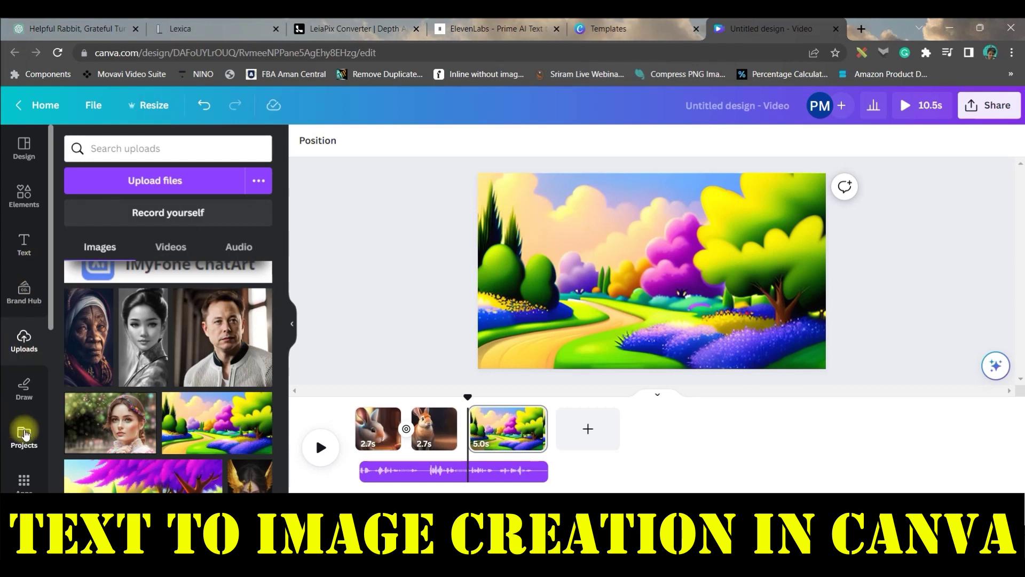
{"action": "scroll", "coordinate": [25, 434], "scroll_direction": "down", "scroll_amount": 2}
- Open the Text to Image app from Canva's Apps library
{"action": "left_click", "coordinate": [23, 419]}
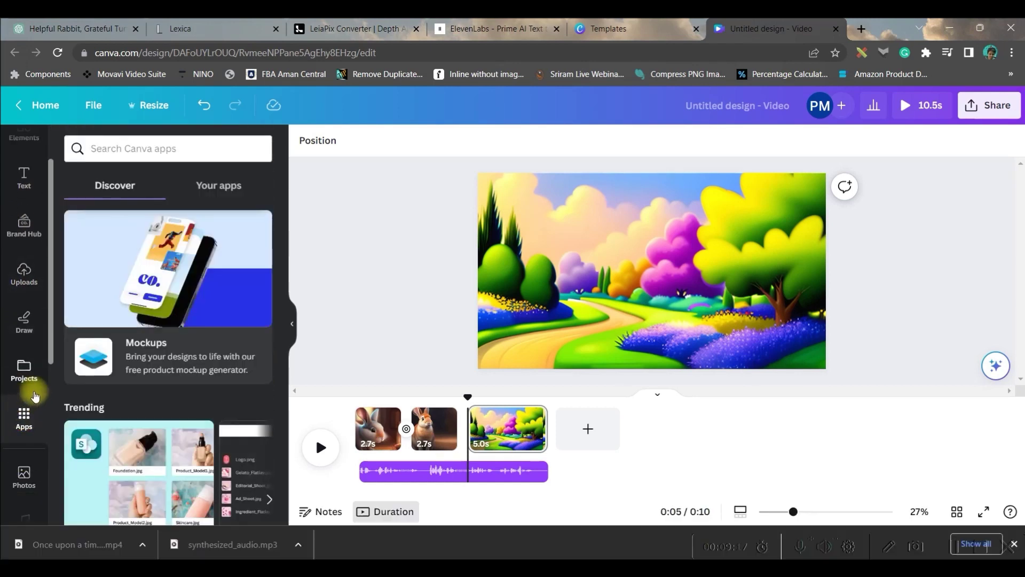
{"action": "scroll", "coordinate": [230, 299], "scroll_direction": "down", "scroll_amount": 5}
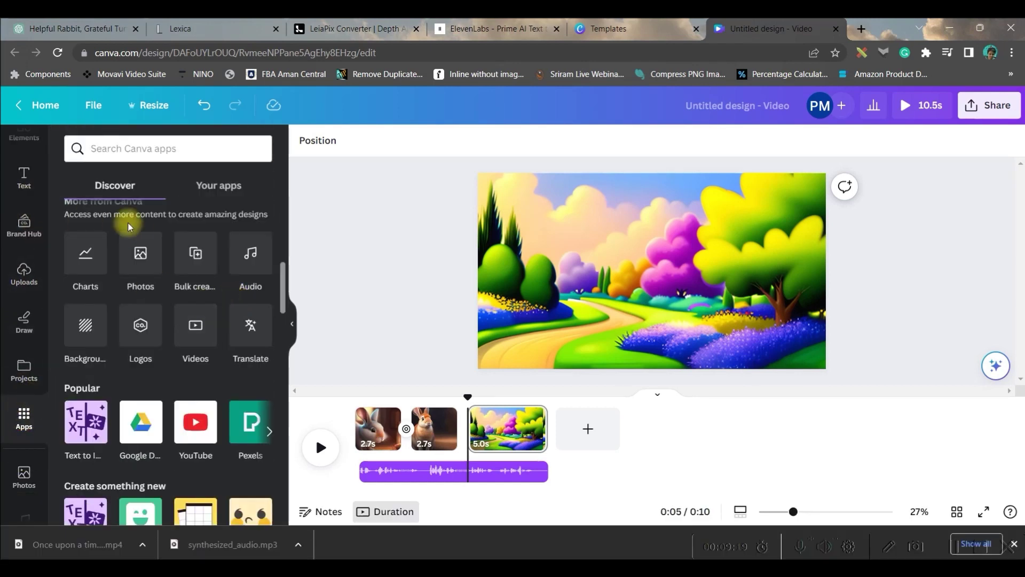
{"action": "scroll", "coordinate": [107, 251], "scroll_direction": "up", "scroll_amount": 1}
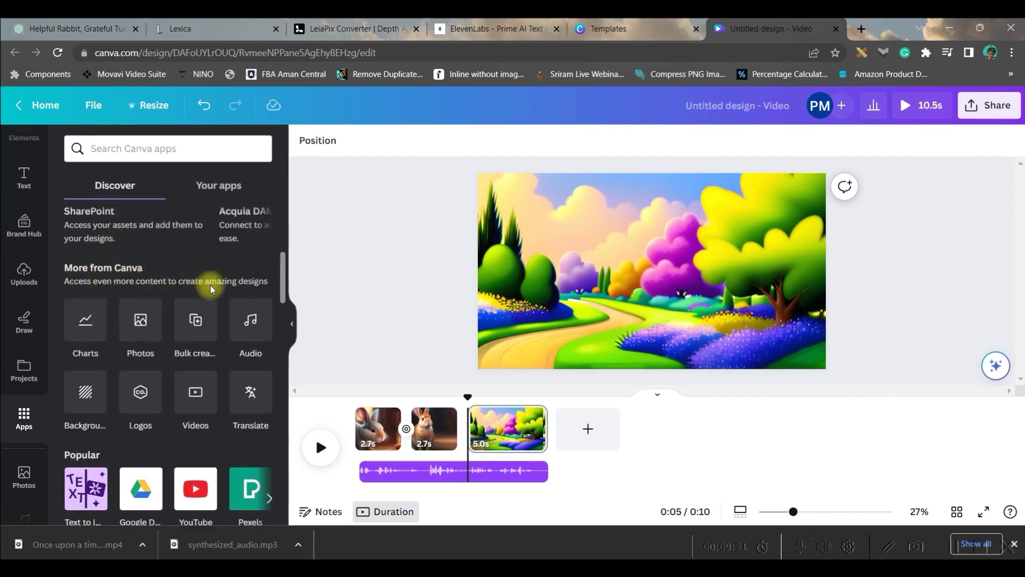
{"action": "scroll", "coordinate": [93, 477], "scroll_direction": "down", "scroll_amount": 1}
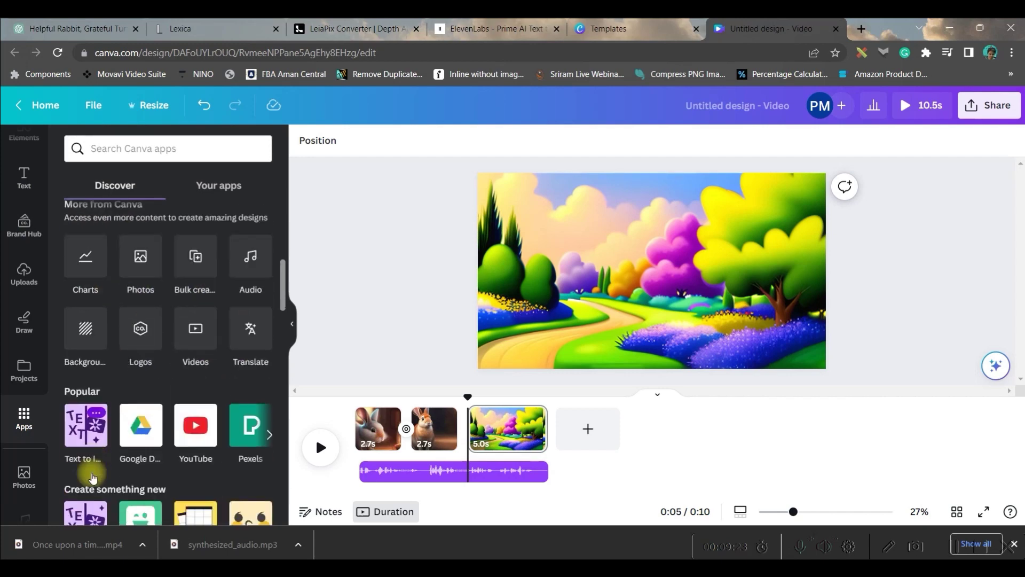
{"action": "scroll", "coordinate": [93, 473], "scroll_direction": "down", "scroll_amount": 3}
{"action": "left_click", "coordinate": [84, 220]}
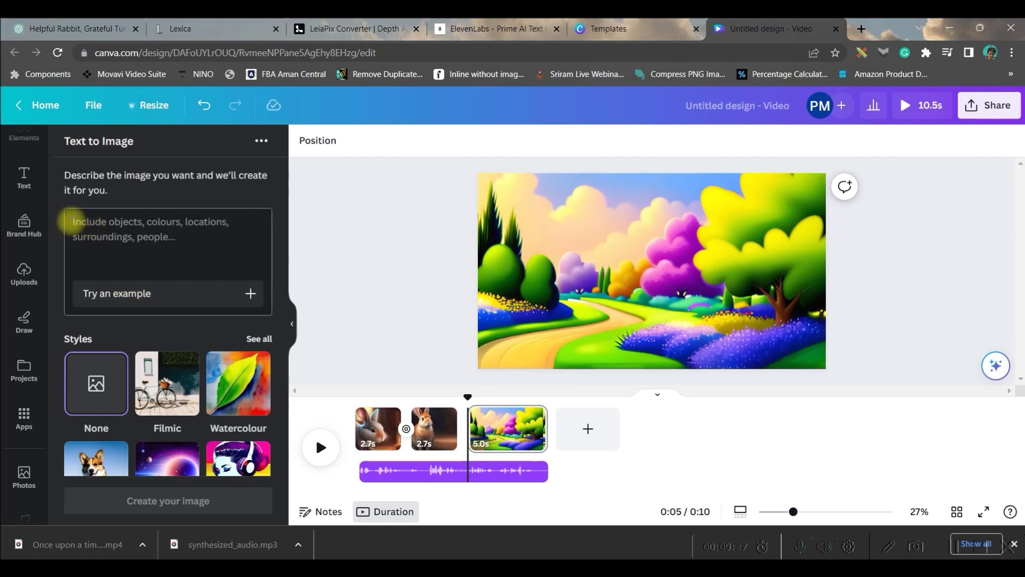
- Generate landscape images from the prompt 'A cute flaffy sqirrel'
{"action": "left_click", "coordinate": [71, 221]}
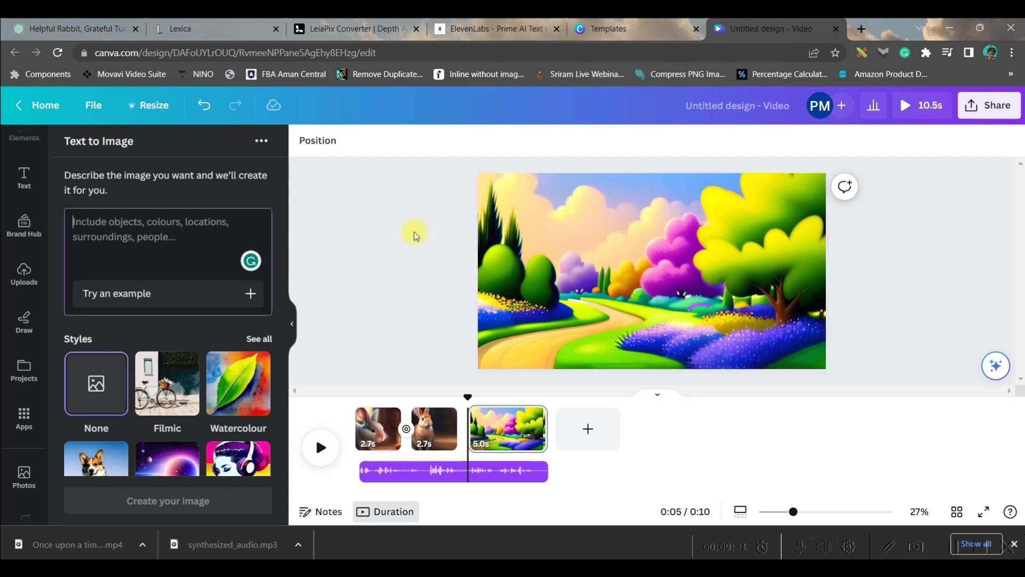
{"action": "left_click", "coordinate": [208, 232]}
{"action": "type", "text": "A cu"}
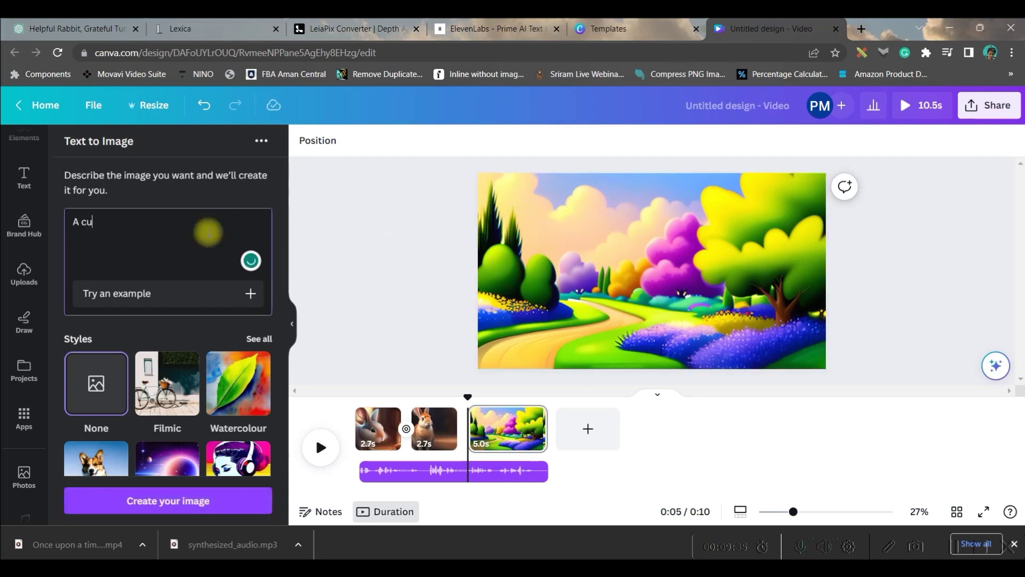
{"action": "type", "text": "te flaffy sqi"}
{"action": "type", "text": "rrel"}
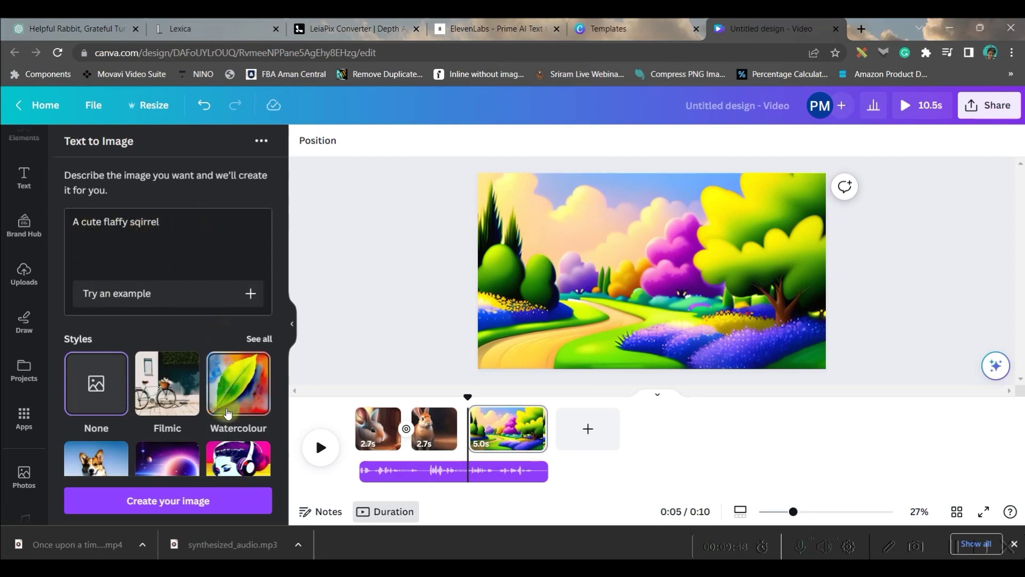
{"action": "scroll", "coordinate": [167, 395], "scroll_direction": "down", "scroll_amount": 3}
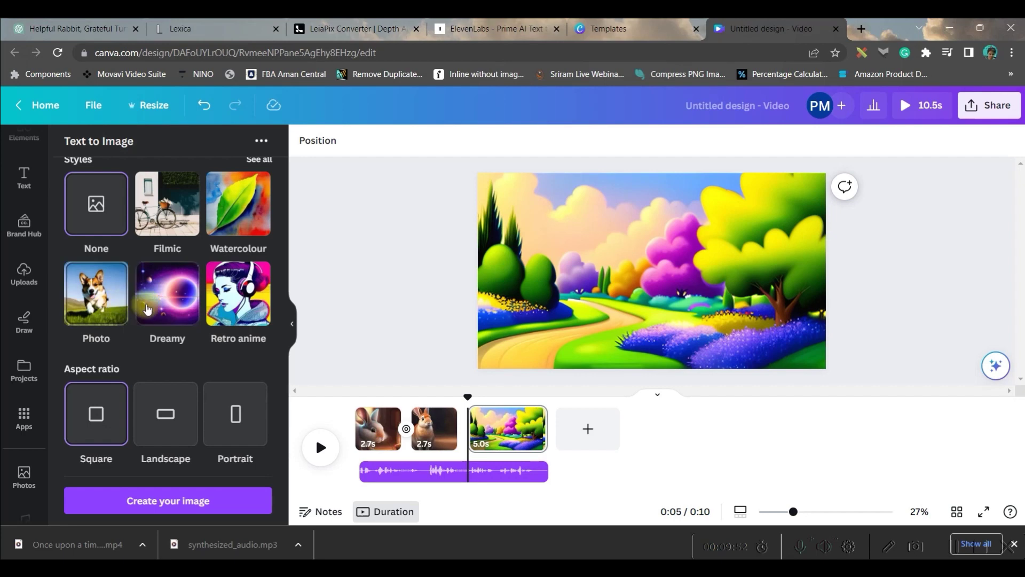
{"action": "left_click", "coordinate": [164, 411]}
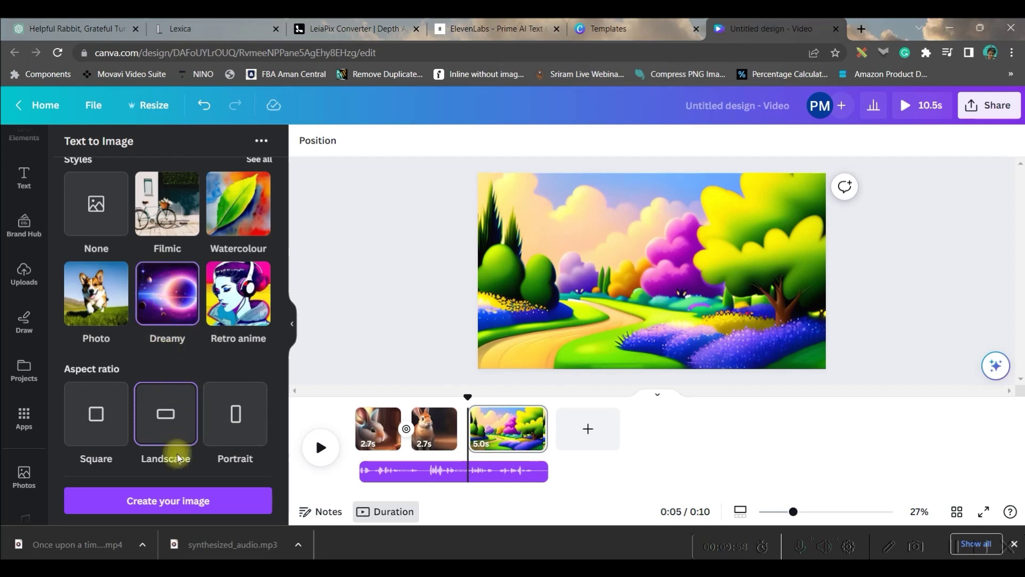
{"action": "left_click", "coordinate": [163, 500]}
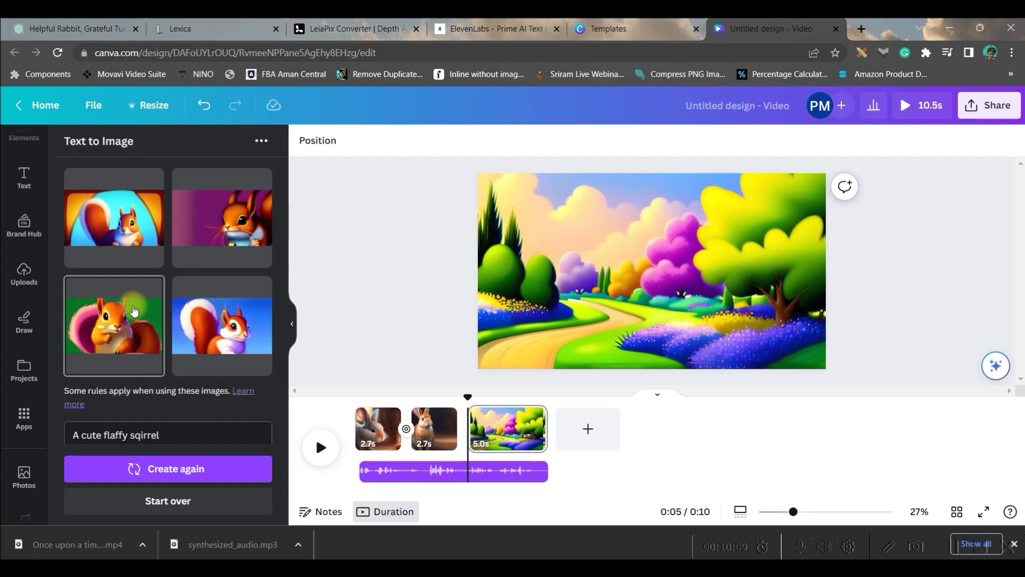
- Try one generated squirrel on the landscape page, then delete it
{"action": "left_click", "coordinate": [134, 310]}
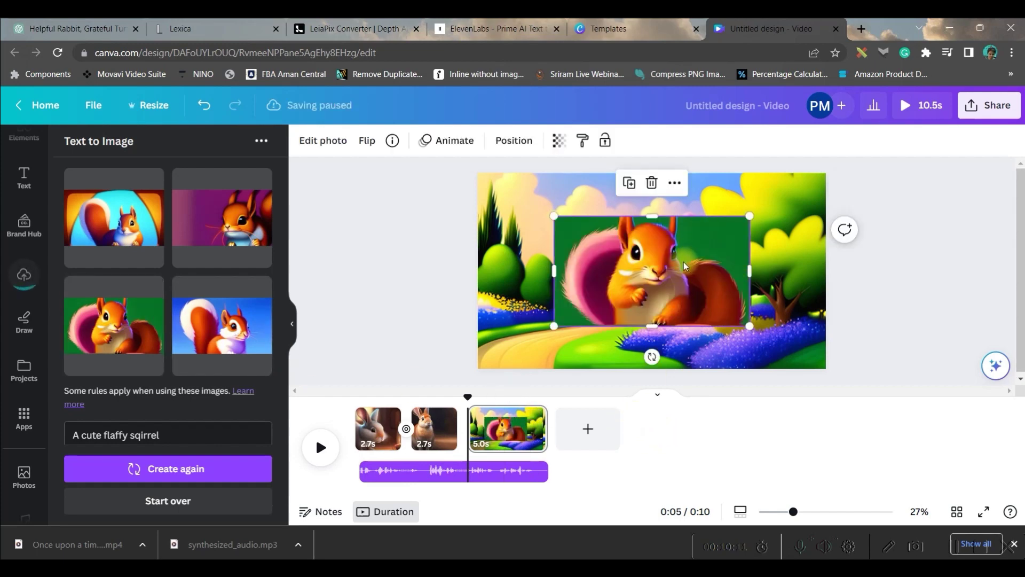
{"action": "key", "text": "Delete"}
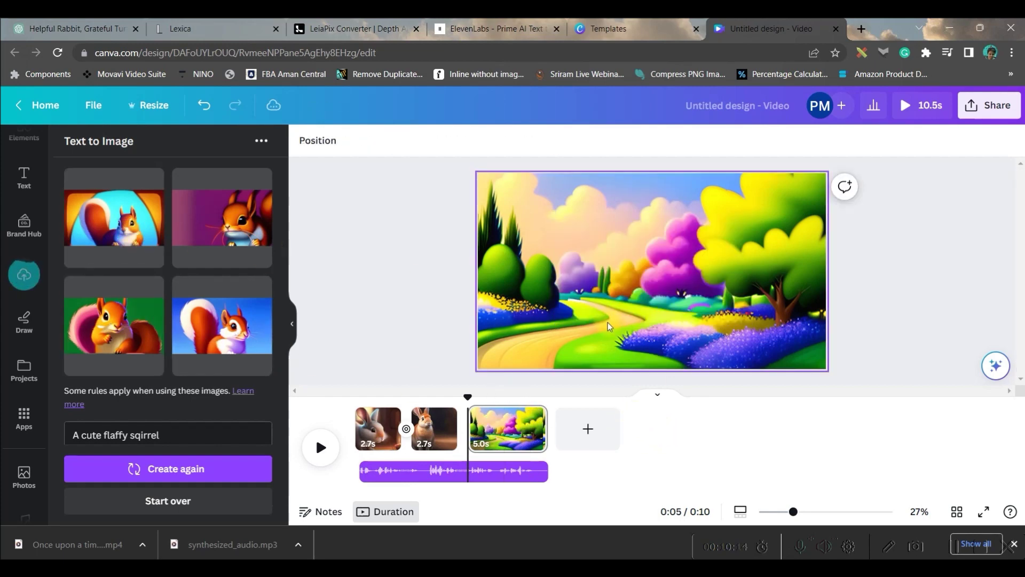
{"action": "key", "text": "ctrl+z"}
{"action": "key", "text": "Delete"}
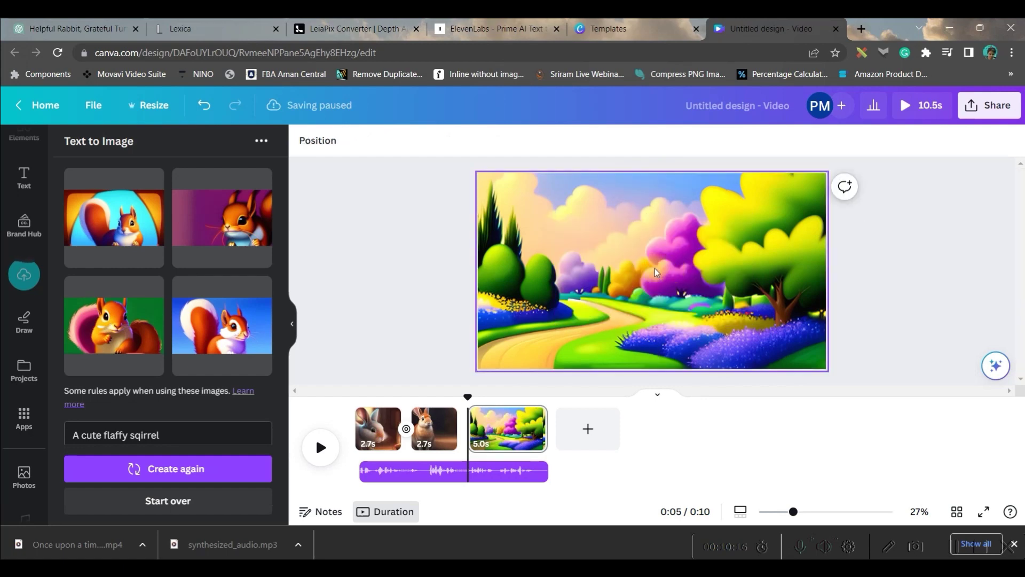
- Correct the prompt to 'fluffy', append 'full body front facing', and regenerate
{"action": "double_click", "coordinate": [114, 435]}
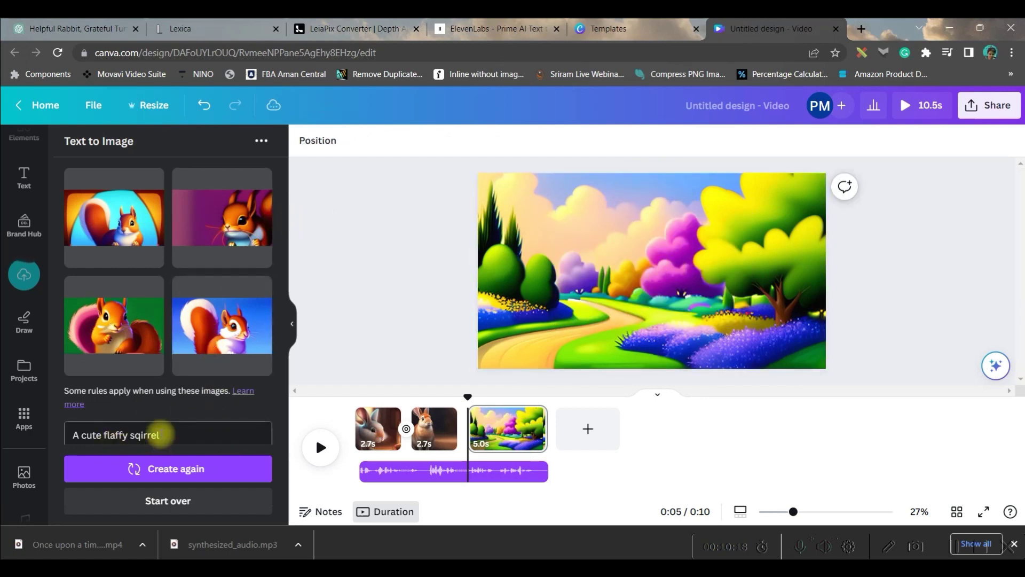
{"action": "type", "text": "fluffy"}
{"action": "key", "text": "End"}
{"action": "type", "text": "full body front facing"}
{"action": "left_click", "coordinate": [218, 471]}
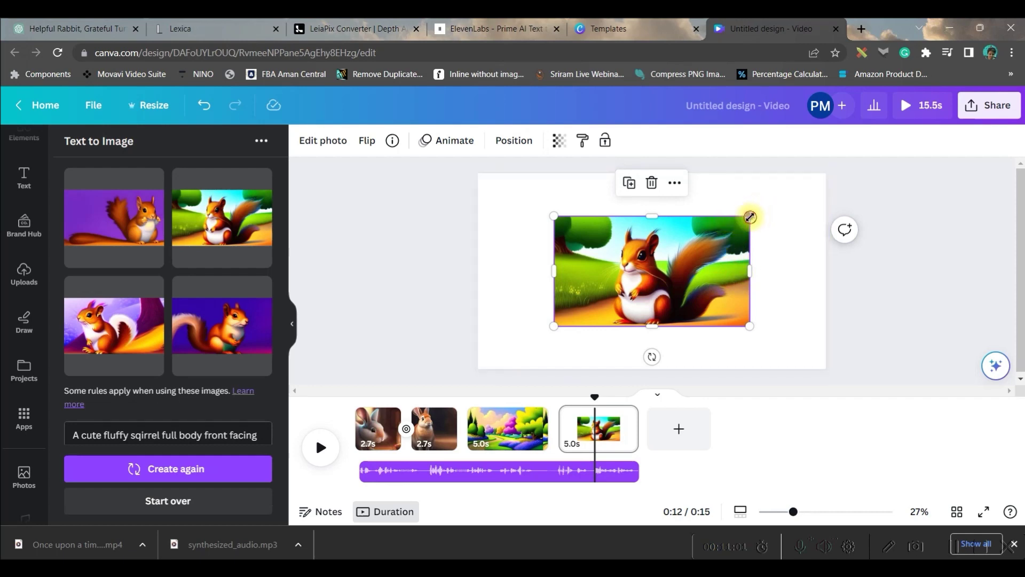
- Enlarge the squirrel image and centre it on the fourth page
{"action": "left_click_drag", "start_coordinate": [750, 217], "coordinate": [803, 165]}
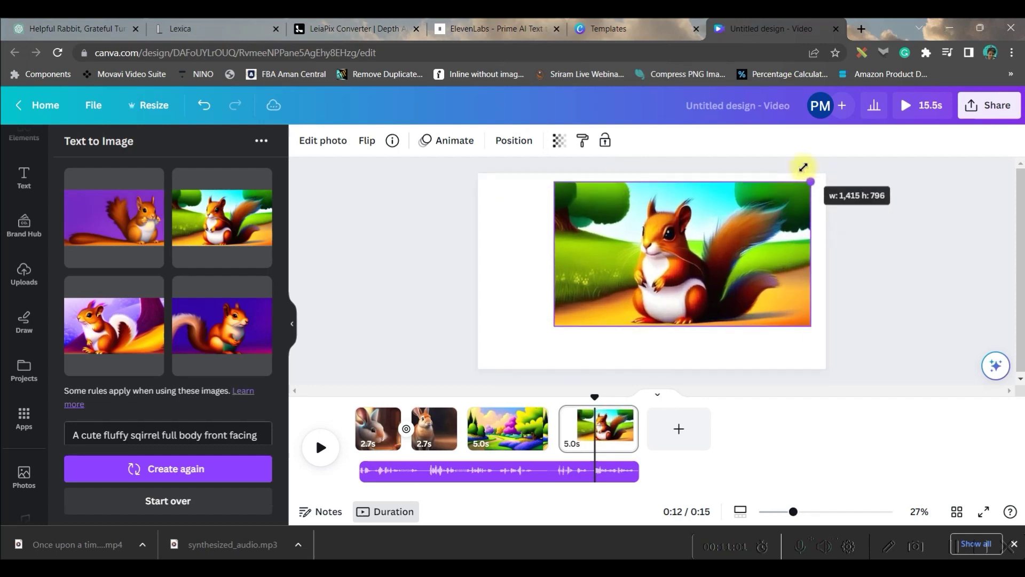
{"action": "left_click_drag", "start_coordinate": [727, 235], "coordinate": [709, 253]}
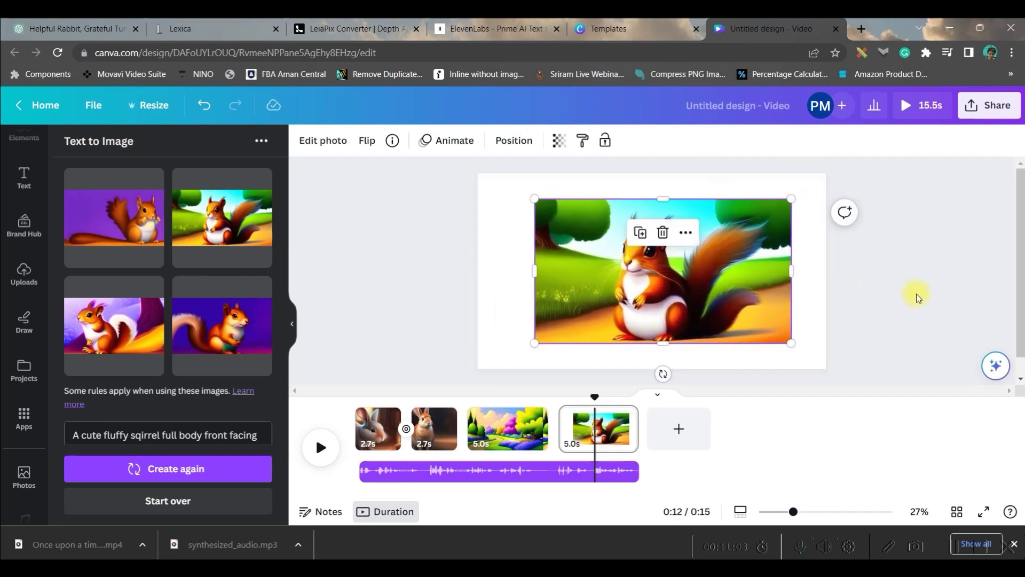
{"action": "left_click", "coordinate": [1013, 293]}
{"action": "left_click", "coordinate": [663, 312]}
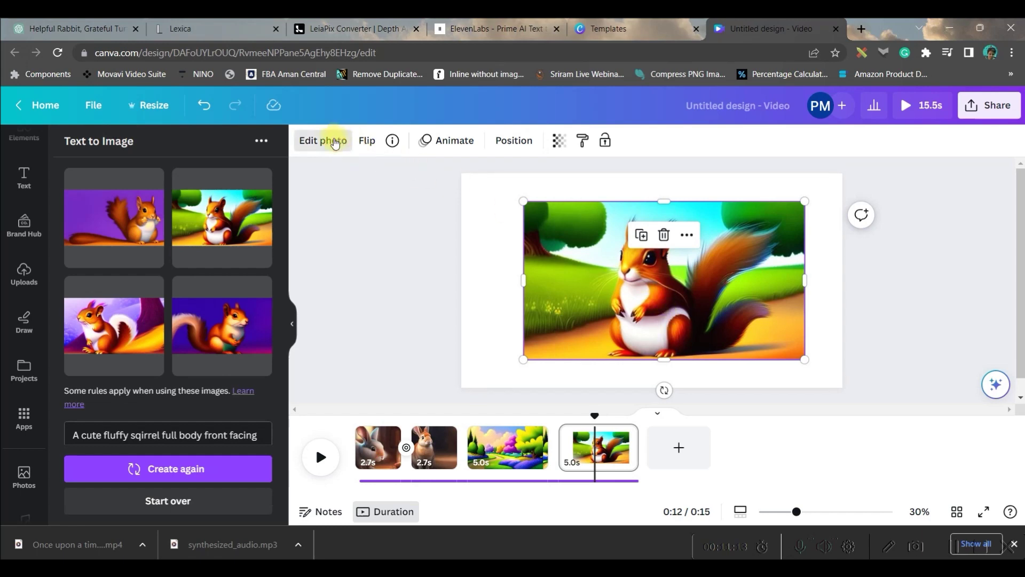
- Remove the squirrel's background with BG Remover and erase leftover green from its tail
{"action": "left_click", "coordinate": [335, 141]}
{"action": "left_click", "coordinate": [97, 248]}
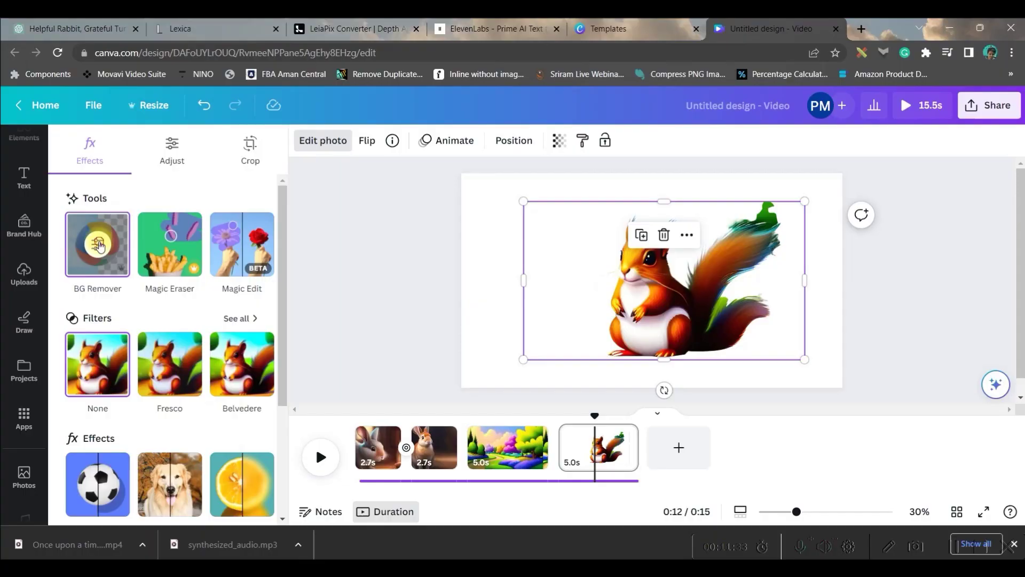
{"action": "left_click", "coordinate": [97, 242]}
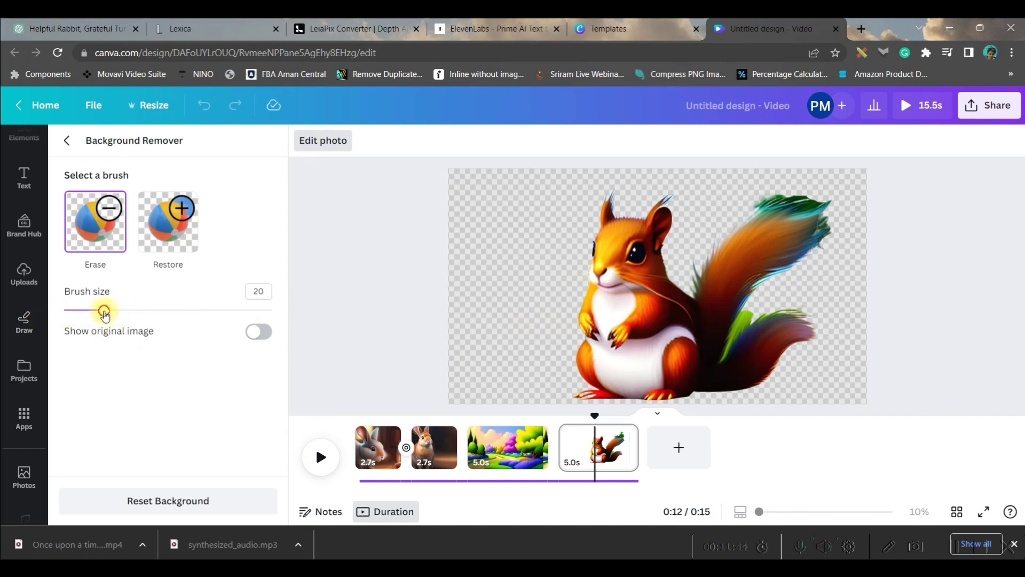
{"action": "mouse_move", "coordinate": [718, 347]}
{"action": "left_mouse_down"}
{"action": "mouse_move", "coordinate": [745, 318]}
{"action": "mouse_move", "coordinate": [724, 349]}
{"action": "mouse_move", "coordinate": [755, 322]}
{"action": "left_mouse_up"}
{"action": "left_click", "coordinate": [803, 190]}
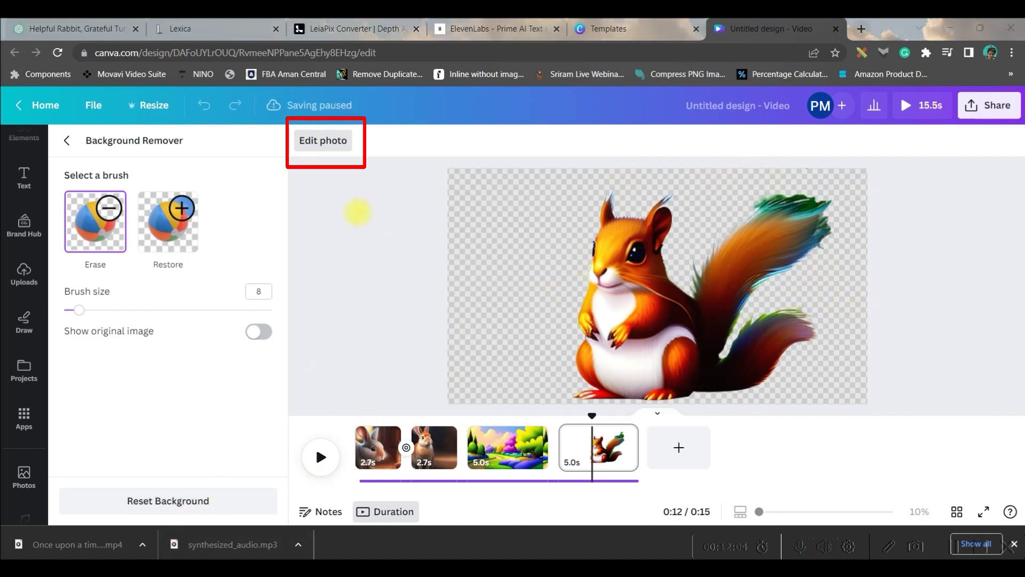
- Paste the cut-out squirrel onto the landscape page, shrunk into the lower-right corner
{"action": "left_click", "coordinate": [328, 141]}
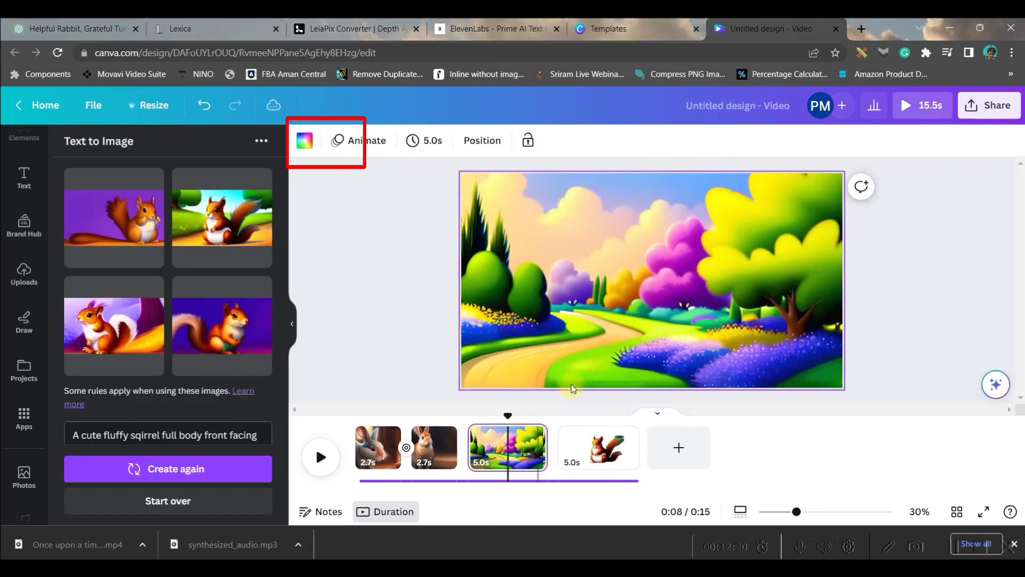
{"action": "left_click", "coordinate": [647, 356]}
{"action": "key", "text": "ctrl+v"}
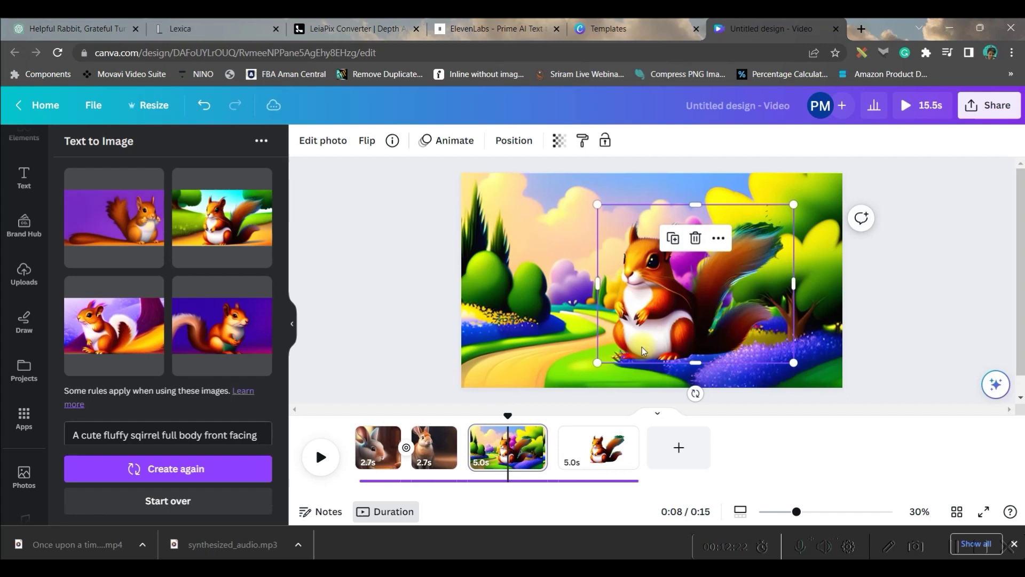
{"action": "left_click_drag", "start_coordinate": [785, 221], "coordinate": [684, 288]}
{"action": "left_click_drag", "start_coordinate": [644, 338], "coordinate": [822, 364]}
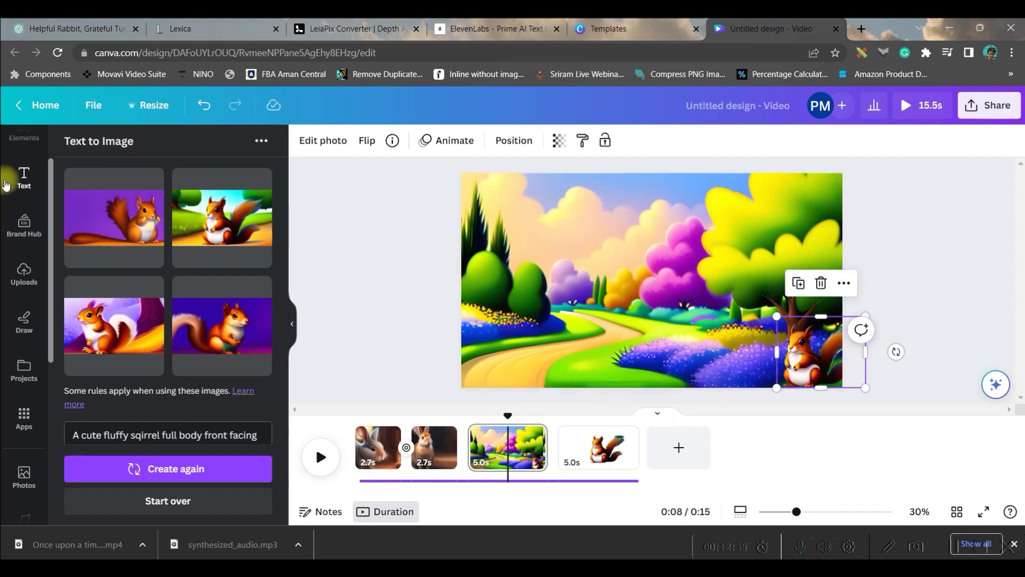
- Add acorn graphics from Elements onto the landscape path
{"action": "scroll", "coordinate": [24, 198], "scroll_direction": "up", "scroll_amount": 2}
{"action": "left_click", "coordinate": [24, 195]}
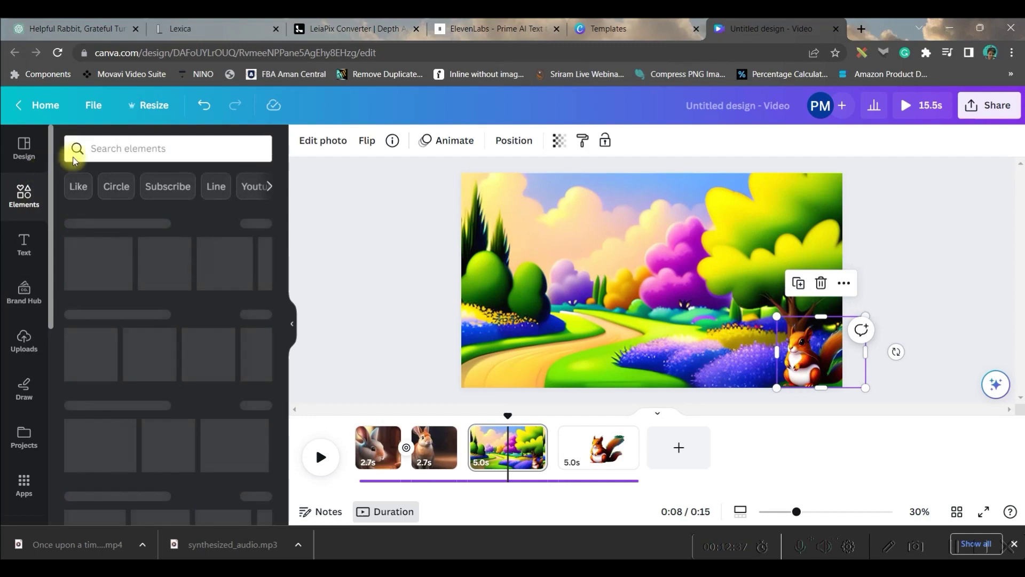
{"action": "left_click", "coordinate": [125, 150]}
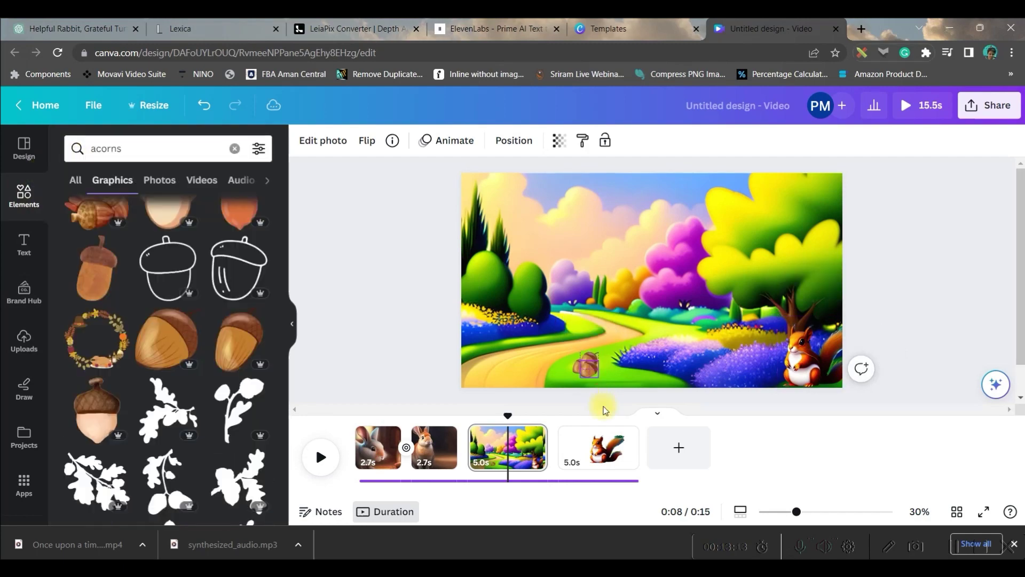
{"action": "left_click", "coordinate": [587, 364]}
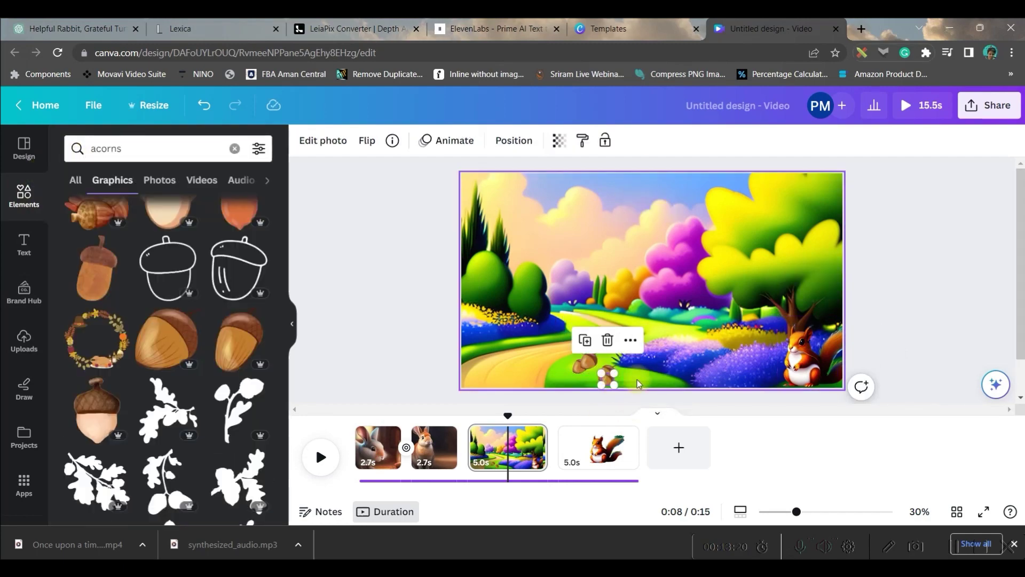
{"action": "left_click", "coordinate": [800, 371]}
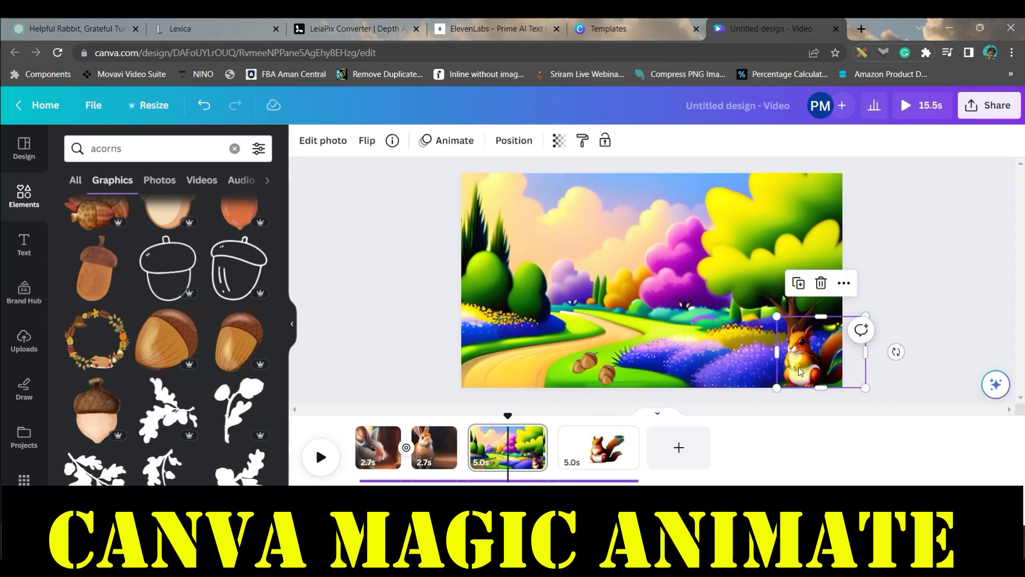
- Animate the squirrel along a custom leftward path with Smooth movement, faster speed and Flicker
{"action": "left_click", "coordinate": [452, 143]}
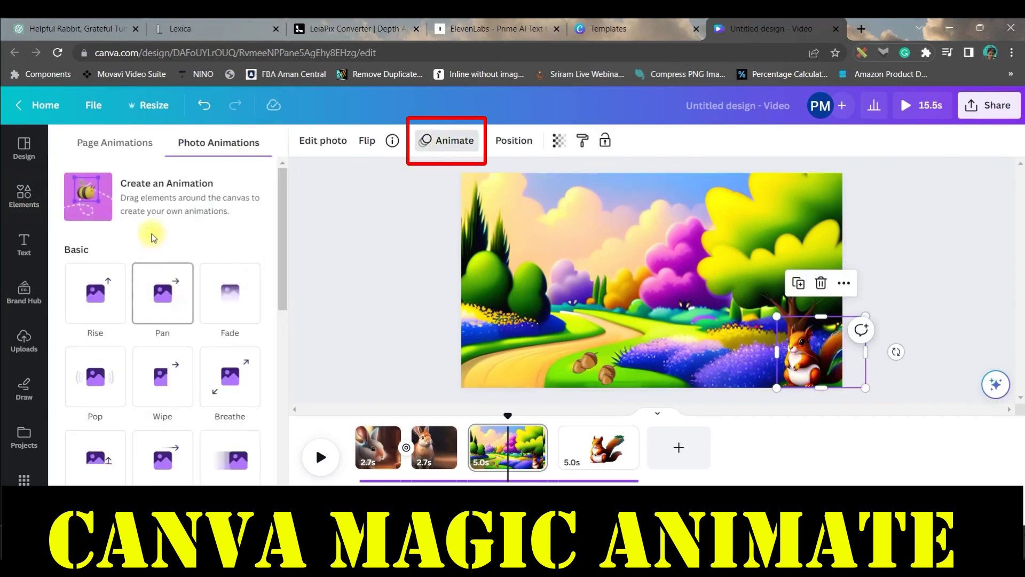
{"action": "left_click", "coordinate": [142, 187]}
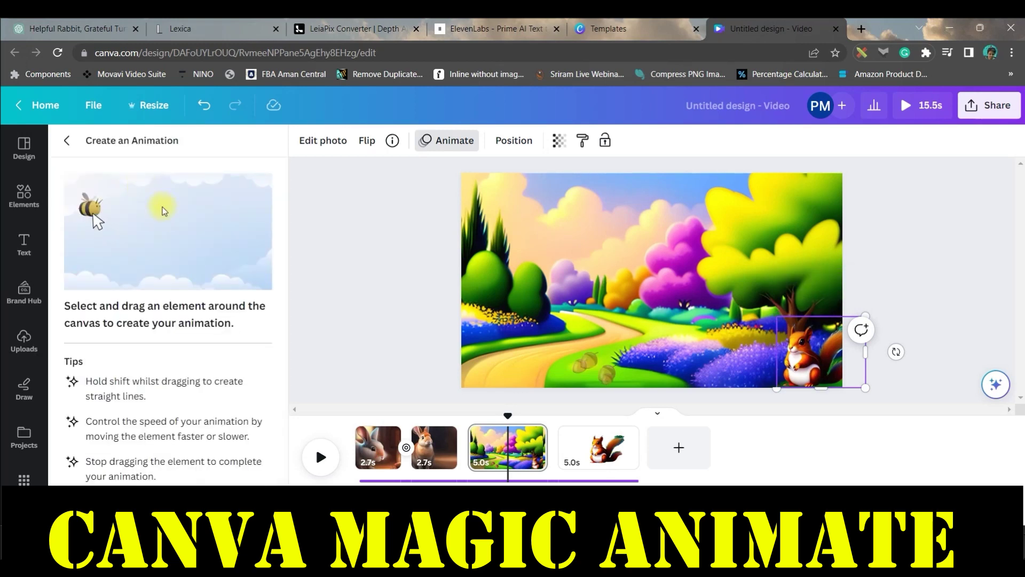
{"action": "mouse_move", "coordinate": [777, 378]}
{"action": "left_mouse_down"}
{"action": "mouse_move", "coordinate": [791, 366]}
{"action": "mouse_move", "coordinate": [625, 358]}
{"action": "left_mouse_up"}
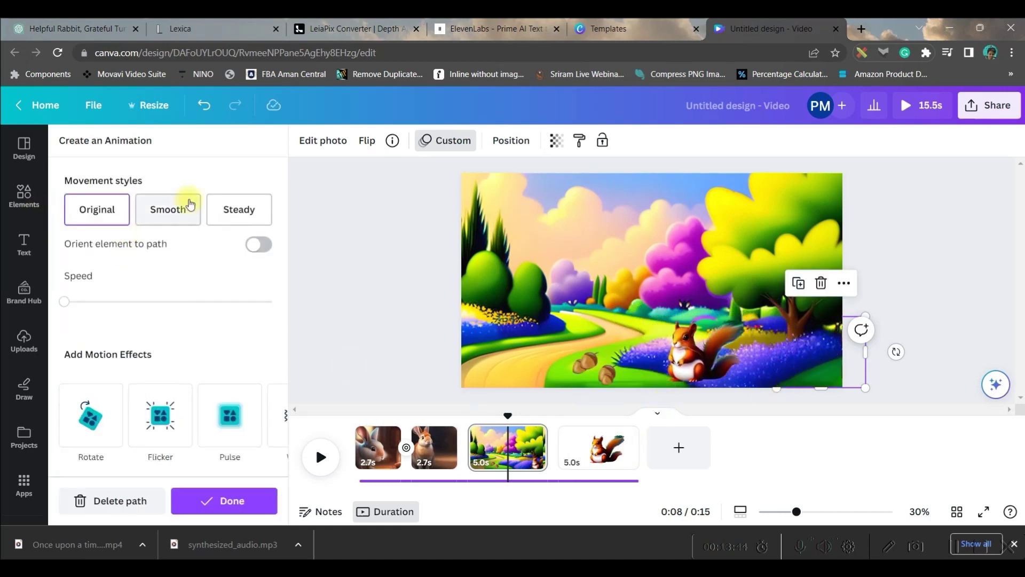
{"action": "left_click", "coordinate": [192, 214]}
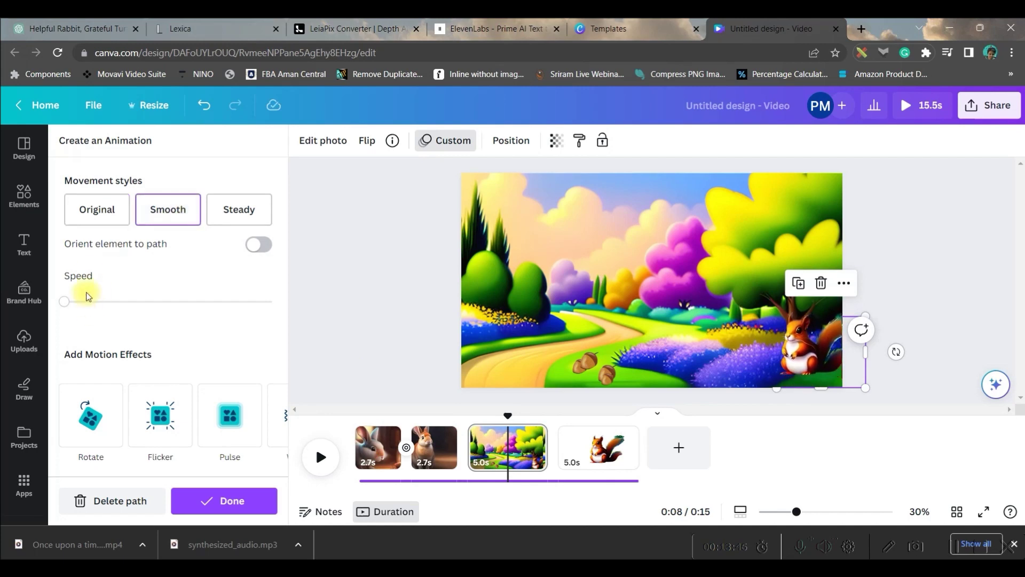
{"action": "left_click_drag", "start_coordinate": [75, 305], "coordinate": [98, 307]}
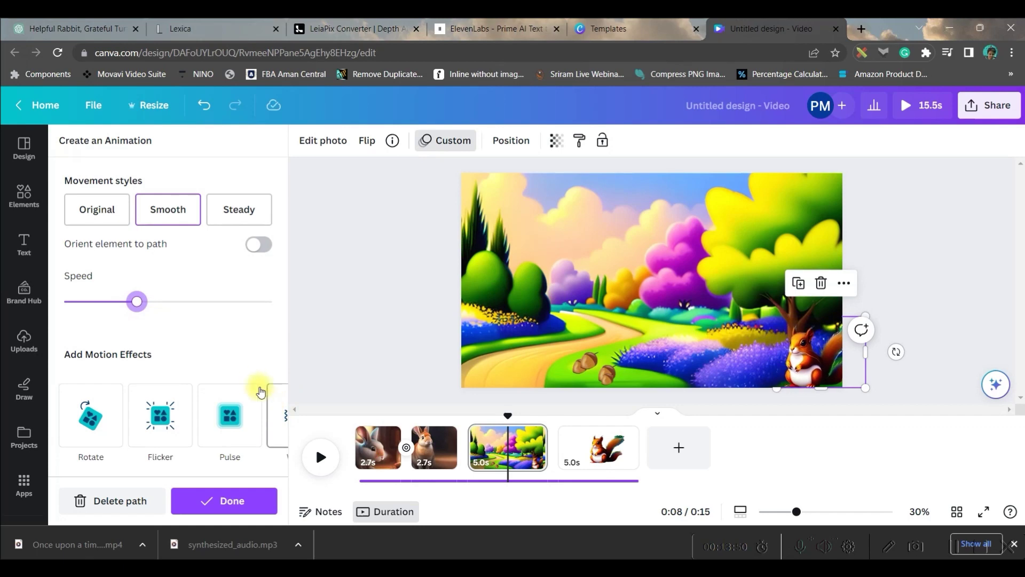
{"action": "left_click", "coordinate": [160, 416]}
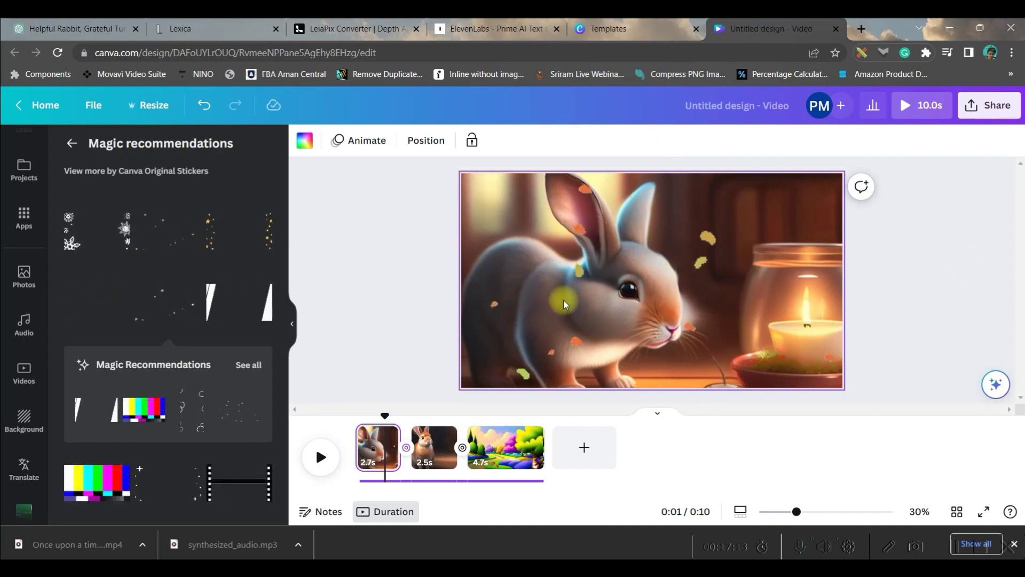
- Search Elements graphics for 'snowing effect' and add the falling-snow graphic to page 2
{"action": "scroll", "coordinate": [26, 224], "scroll_direction": "up", "scroll_amount": 5}
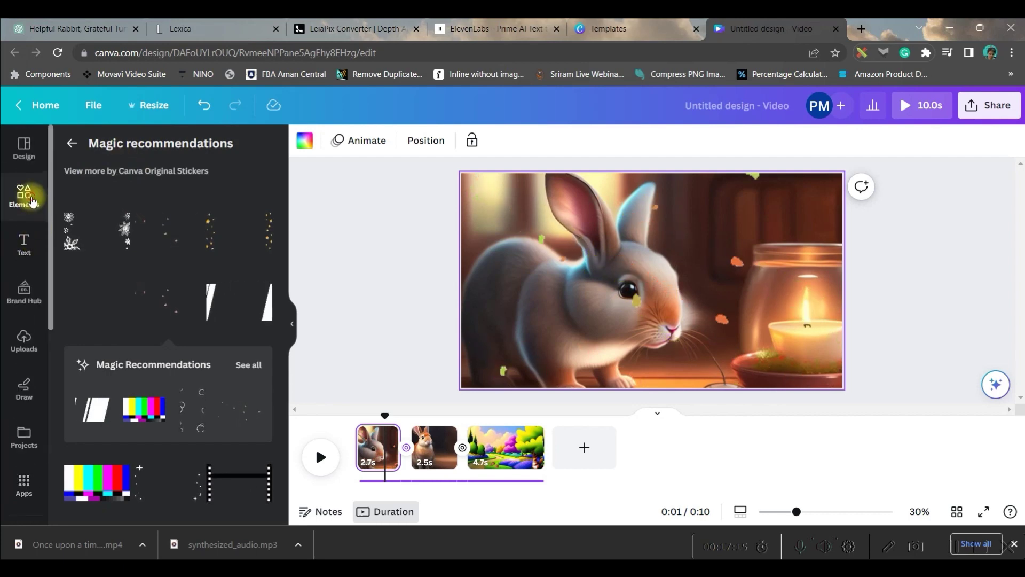
{"action": "left_click", "coordinate": [26, 197]}
{"action": "left_click", "coordinate": [147, 148]}
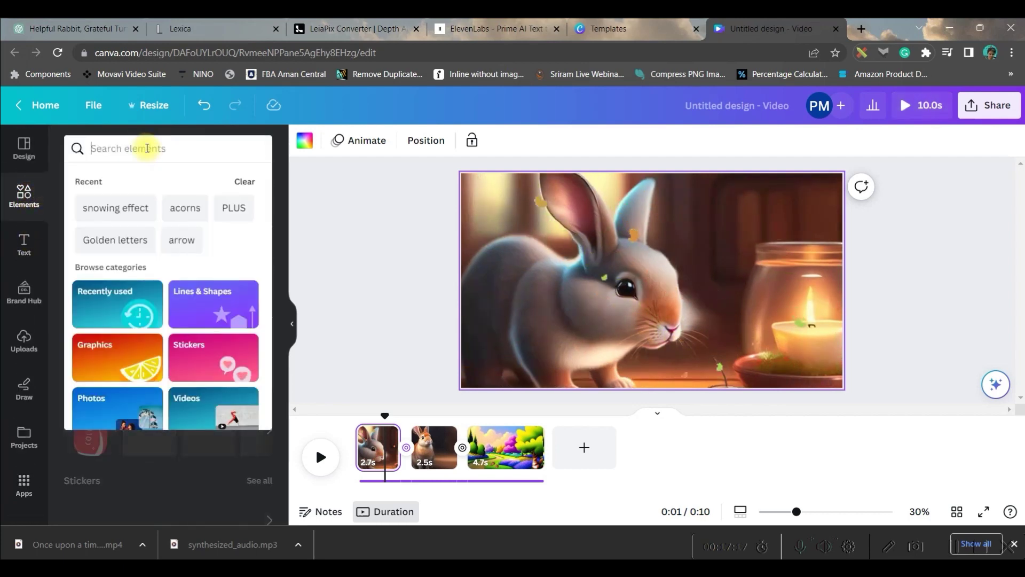
{"action": "type", "text": "snow"}
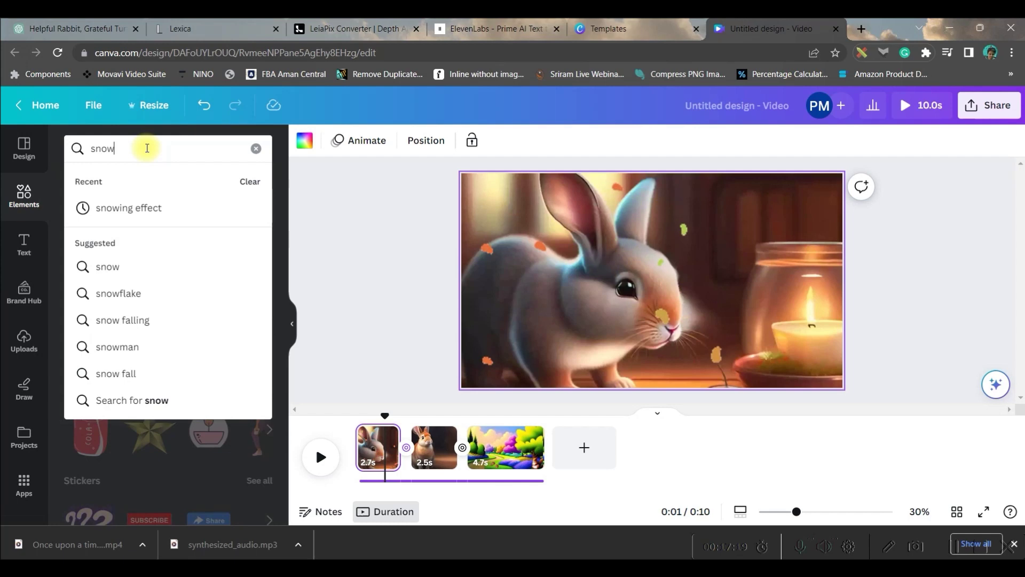
{"action": "type", "text": "ing eff"}
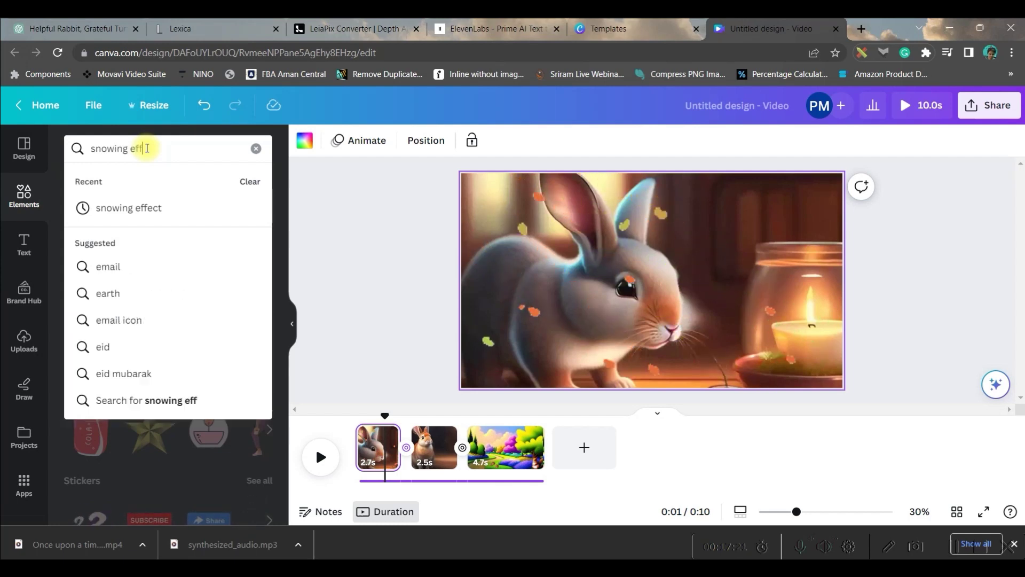
{"action": "type", "text": "ect"}
{"action": "key", "text": "Return"}
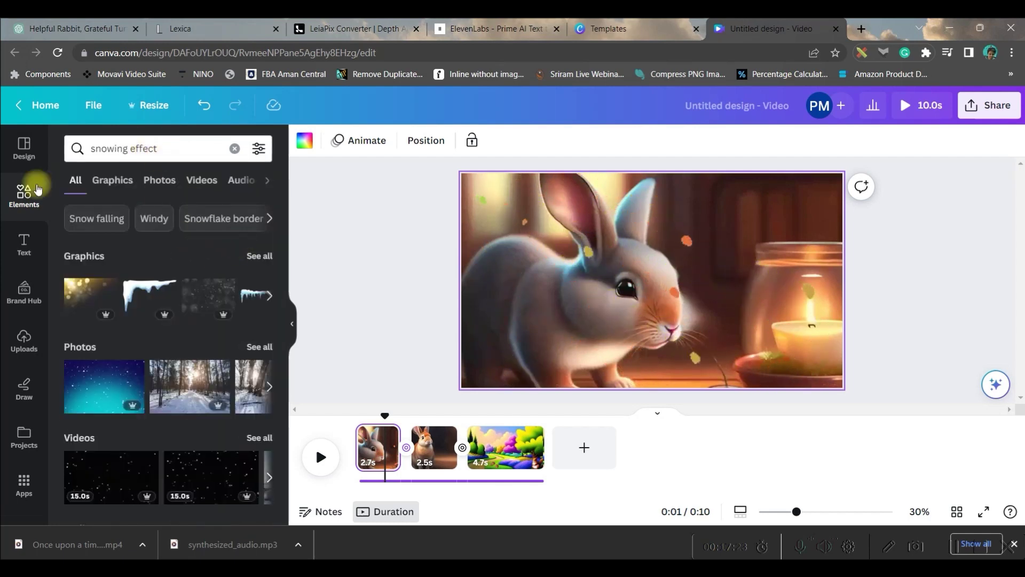
{"action": "left_click", "coordinate": [121, 180]}
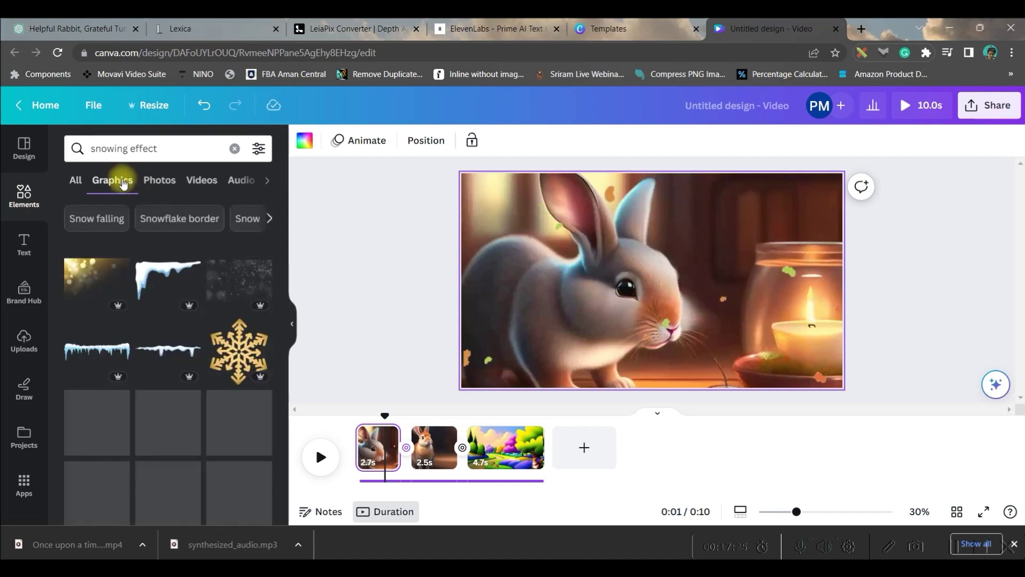
{"action": "scroll", "coordinate": [171, 320], "scroll_direction": "down", "scroll_amount": 3}
{"action": "scroll", "coordinate": [168, 388], "scroll_direction": "down", "scroll_amount": 5}
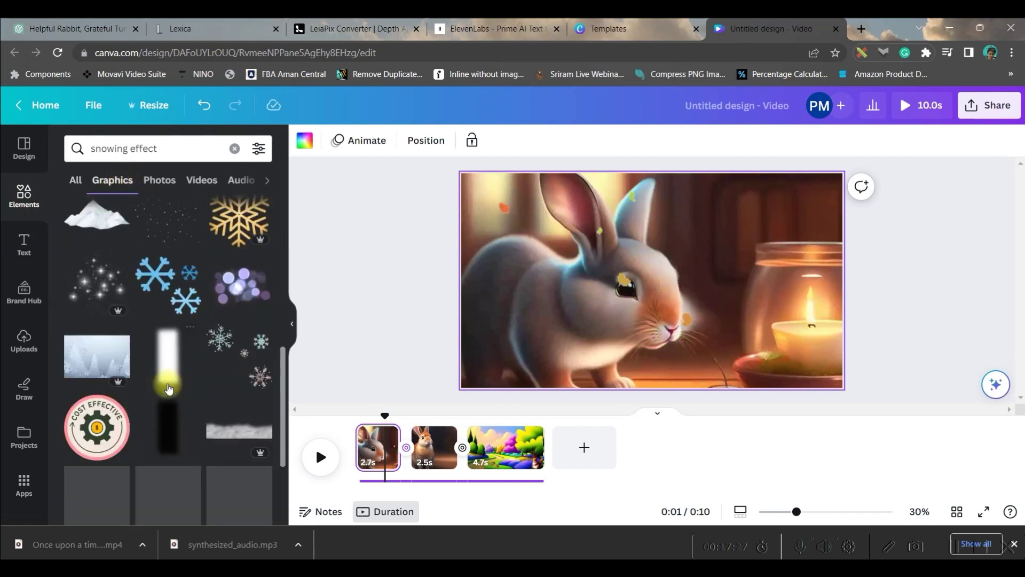
{"action": "scroll", "coordinate": [140, 380], "scroll_direction": "down", "scroll_amount": 5}
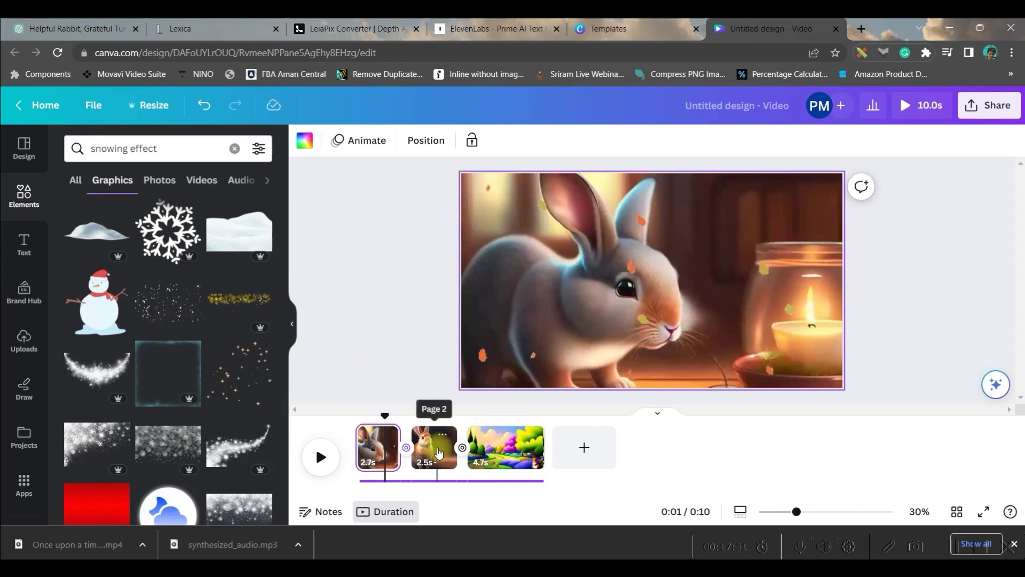
{"action": "left_click", "coordinate": [434, 446]}
{"action": "left_click", "coordinate": [168, 298]}
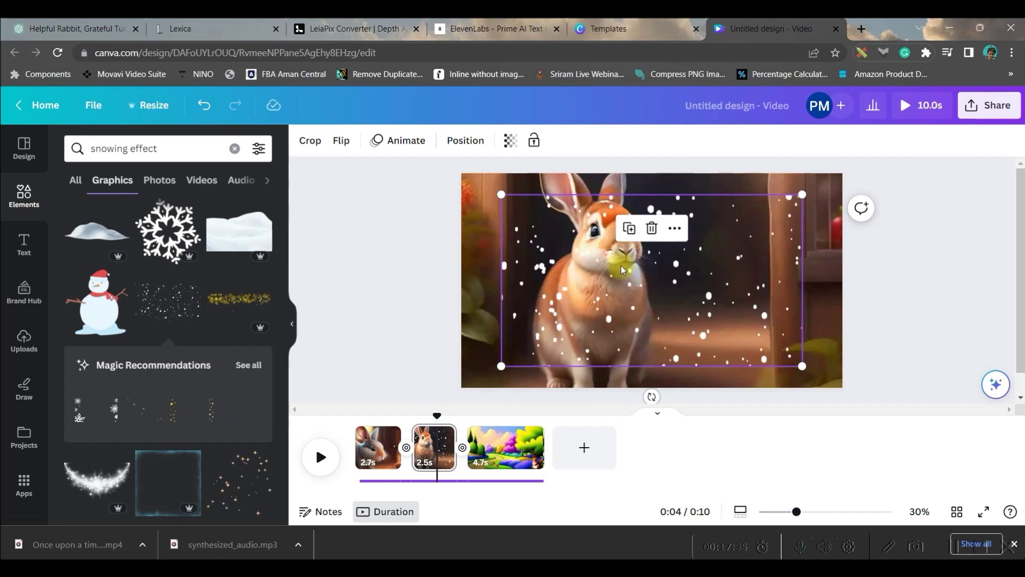
- Set the snow overlay's transparency to 40 and stretch it to fill the page
{"action": "left_click", "coordinate": [516, 142]}
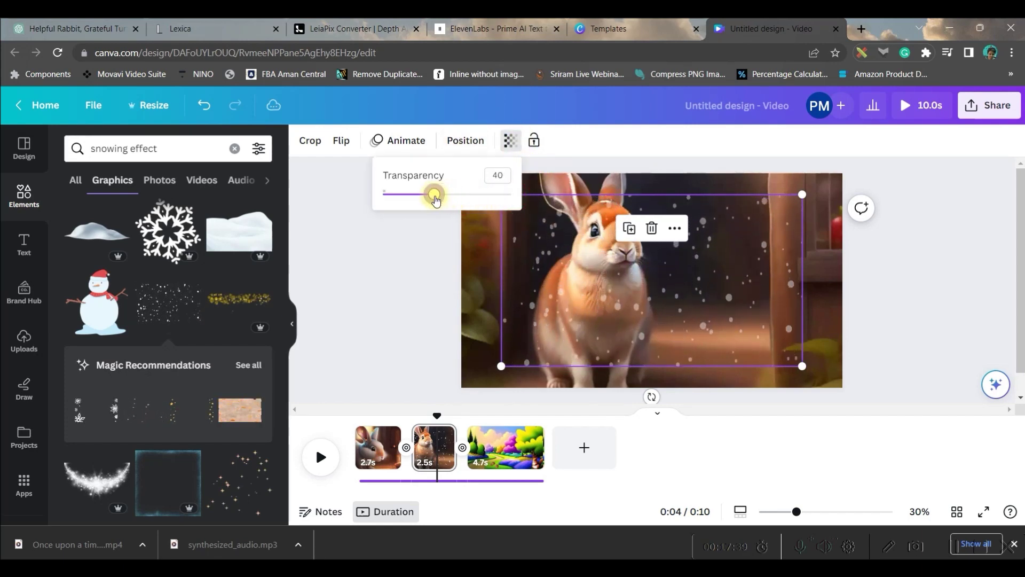
{"action": "left_click", "coordinate": [732, 273]}
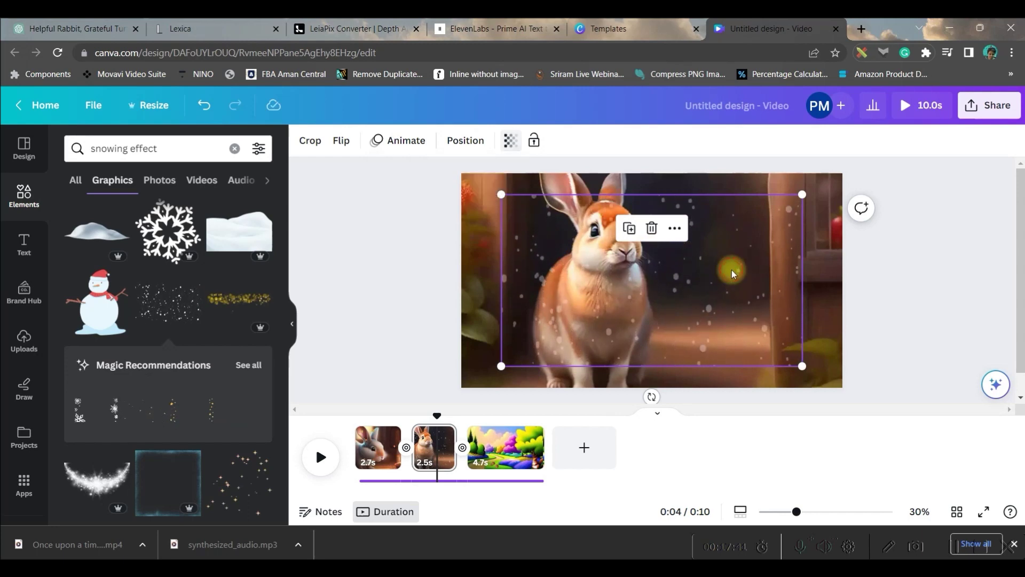
{"action": "left_click_drag", "start_coordinate": [805, 197], "coordinate": [831, 180]}
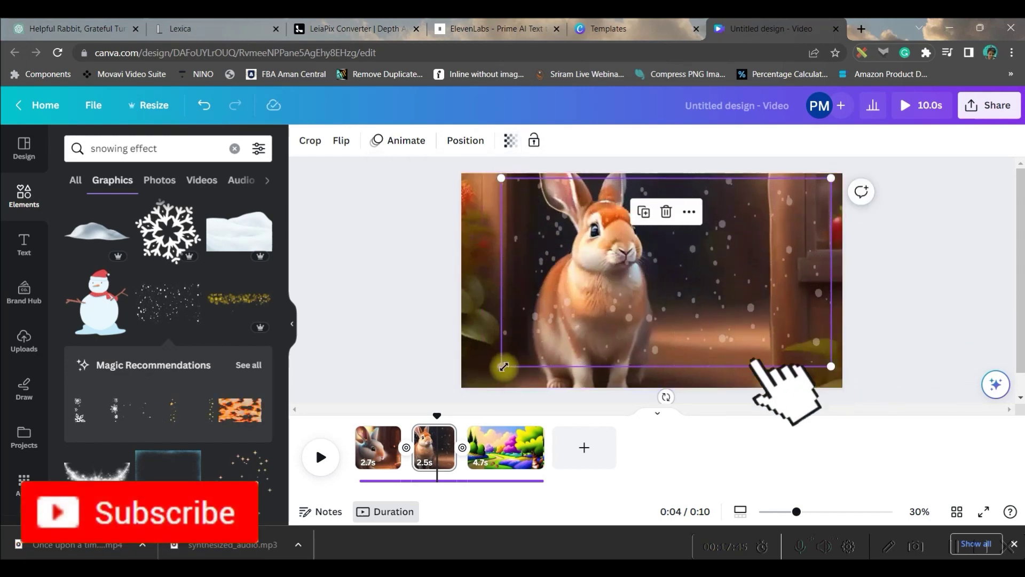
{"action": "left_click_drag", "start_coordinate": [500, 367], "coordinate": [458, 368]}
{"action": "left_click_drag", "start_coordinate": [686, 328], "coordinate": [694, 324]}
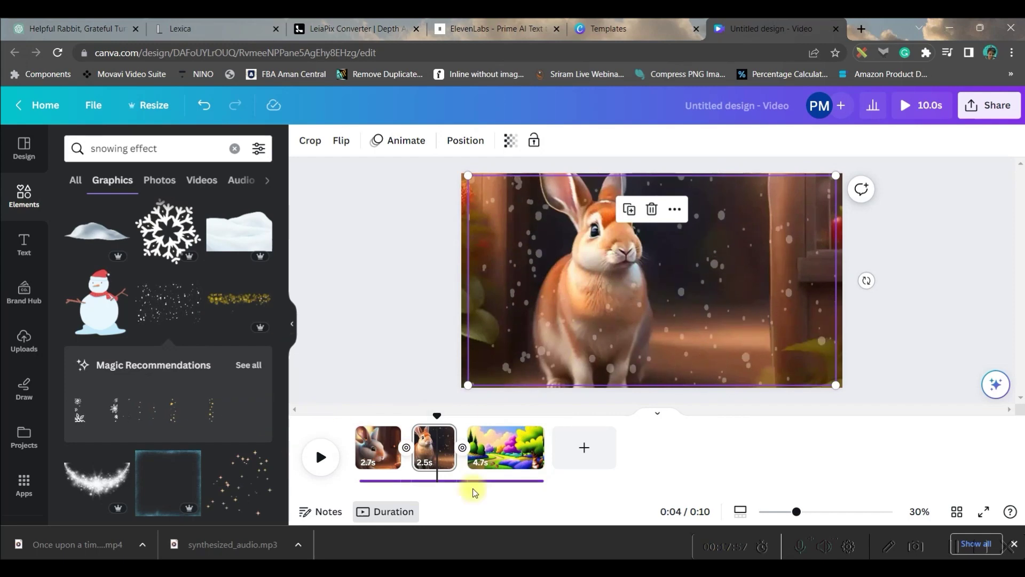
- Add the pink petals sticker to the squirrel meadow page and stretch it to cover the whole page
{"action": "left_click", "coordinate": [508, 469]}
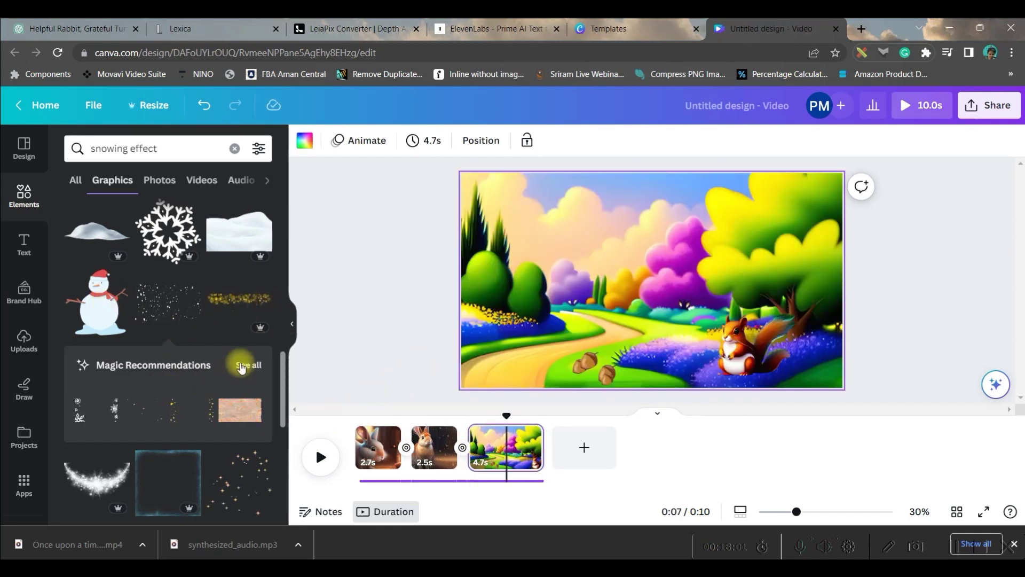
{"action": "left_click", "coordinate": [244, 366]}
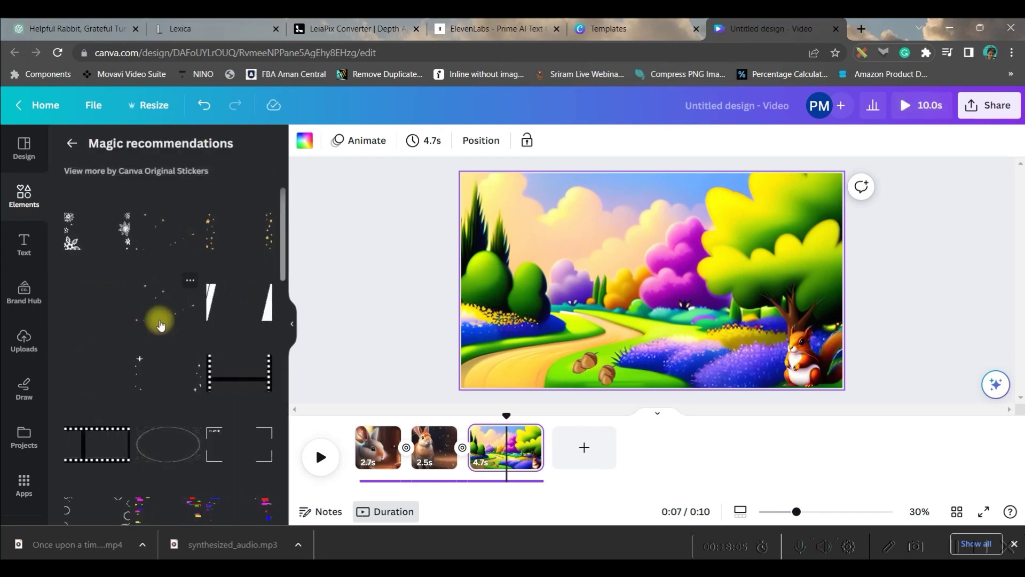
{"action": "left_click", "coordinate": [167, 305]}
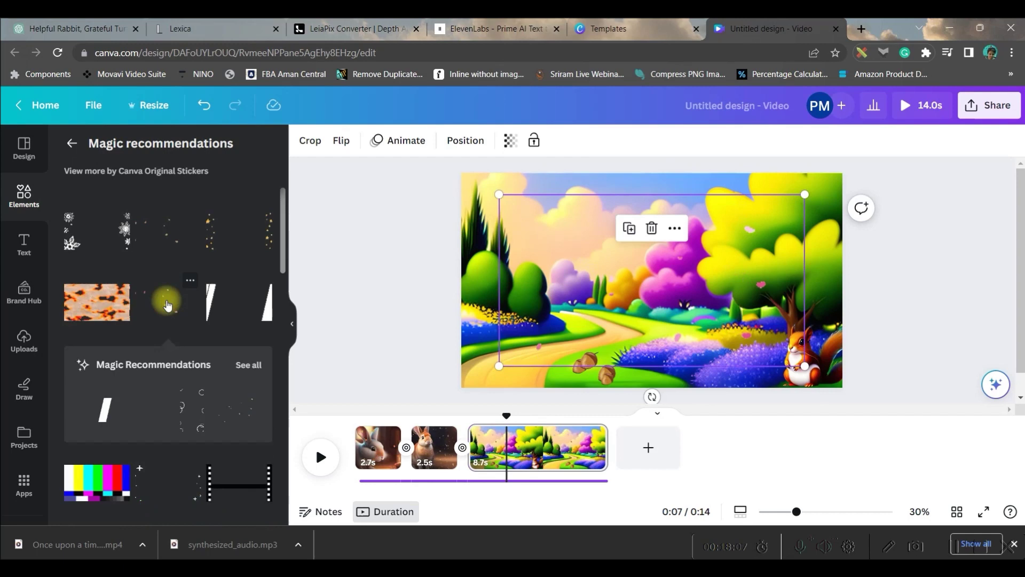
{"action": "left_click_drag", "start_coordinate": [499, 193], "coordinate": [469, 177]}
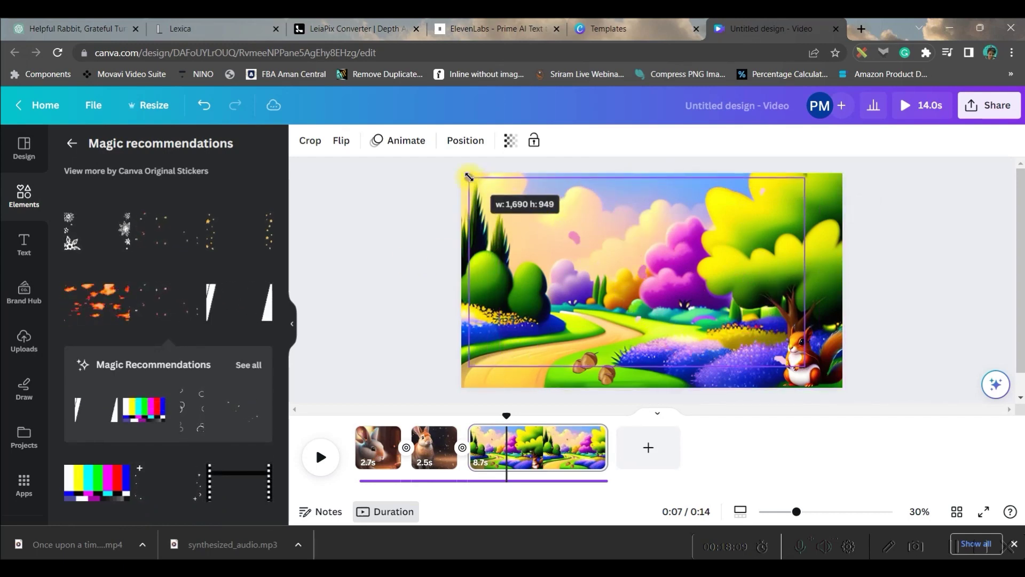
{"action": "left_click_drag", "start_coordinate": [801, 365], "coordinate": [833, 378]}
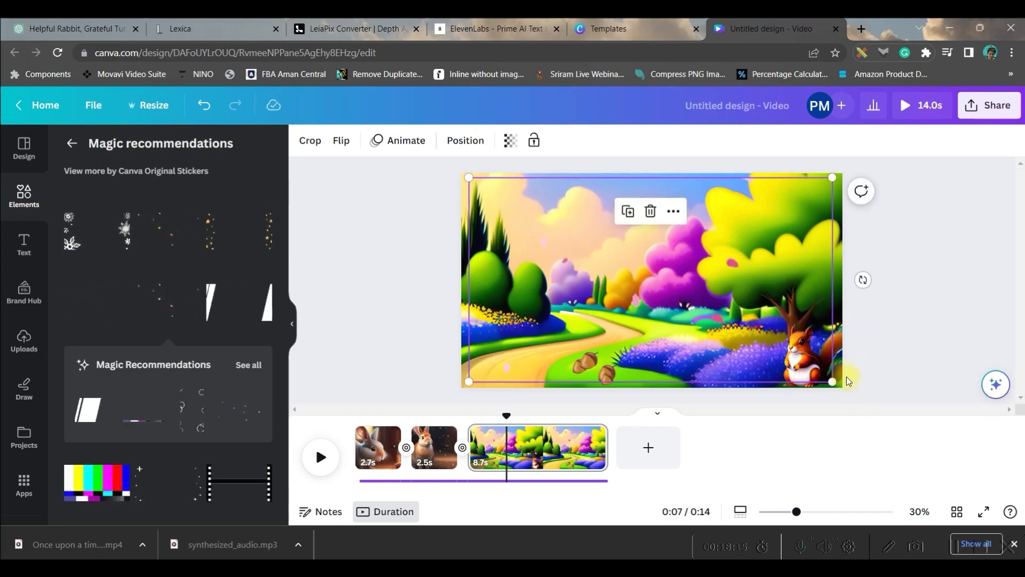
{"action": "left_click_drag", "start_coordinate": [830, 383], "coordinate": [838, 384]}
{"action": "left_click_drag", "start_coordinate": [654, 227], "coordinate": [646, 226]}
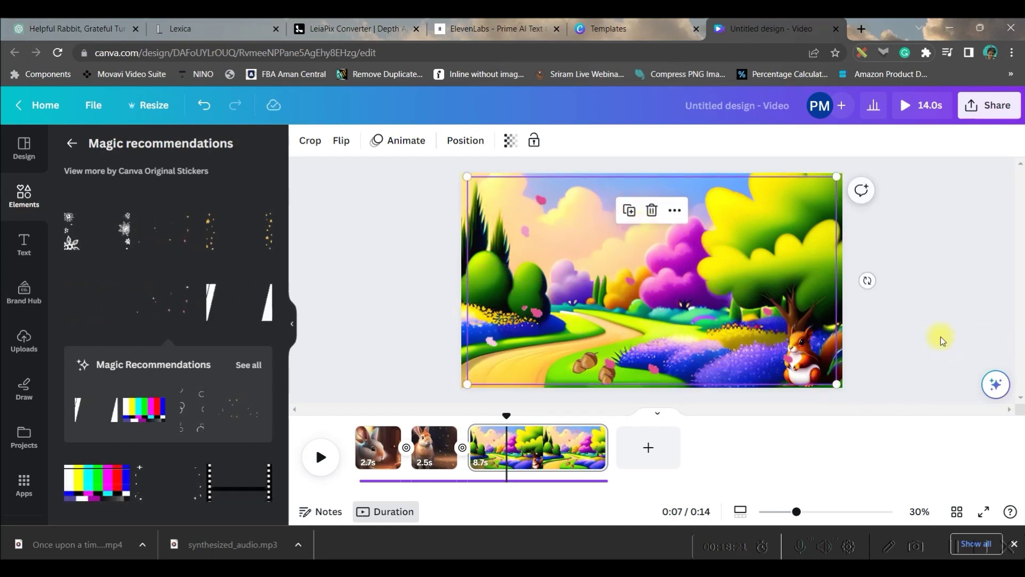
{"action": "left_click", "coordinate": [938, 339]}
- Rewind to 0:00 and stretch the first rabbit page from 2.7s to 3.0s
{"action": "left_click_drag", "start_coordinate": [506, 415], "coordinate": [355, 416]}
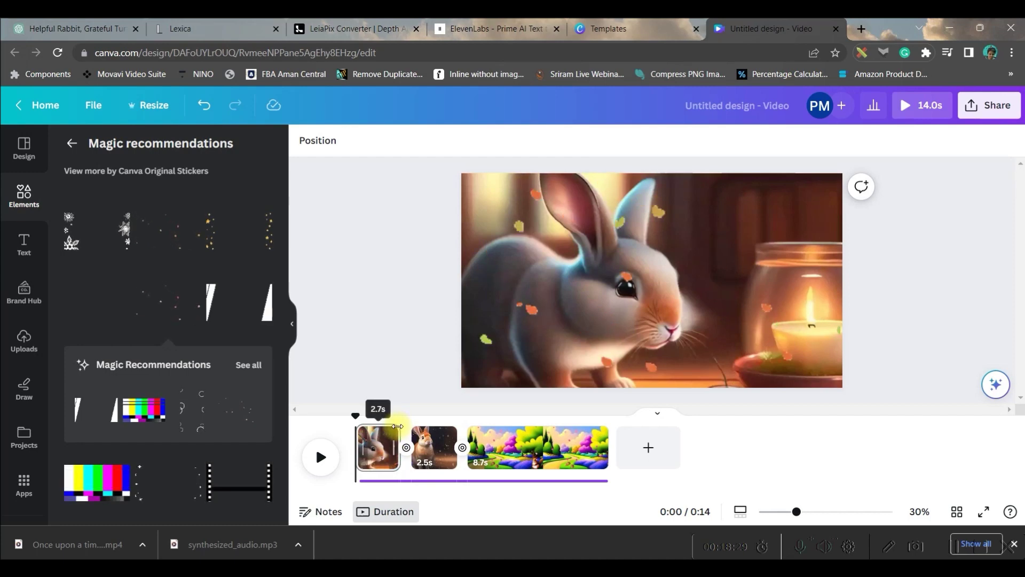
{"action": "left_click_drag", "start_coordinate": [406, 426], "coordinate": [410, 428]}
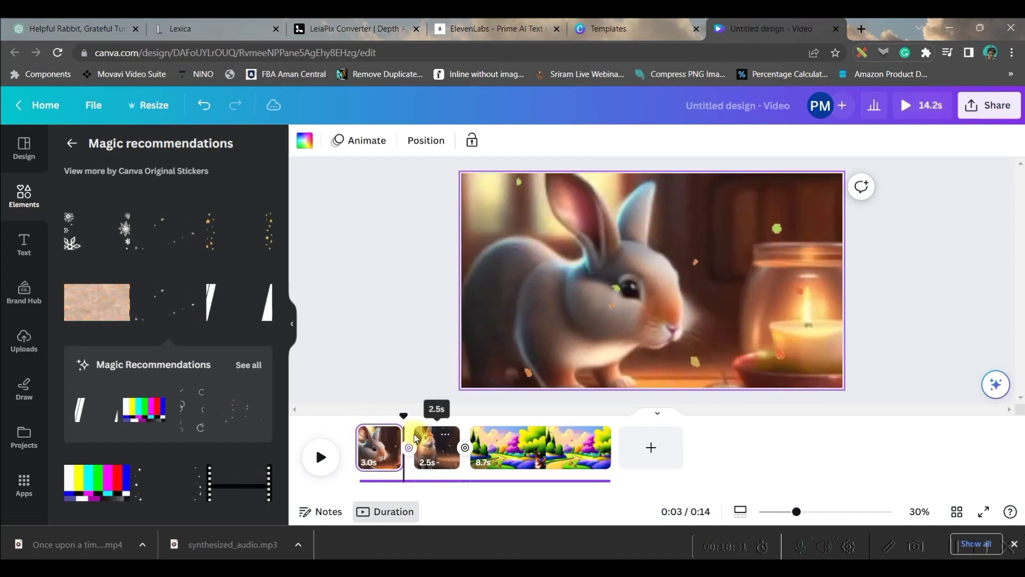
{"action": "left_click", "coordinate": [392, 438]}
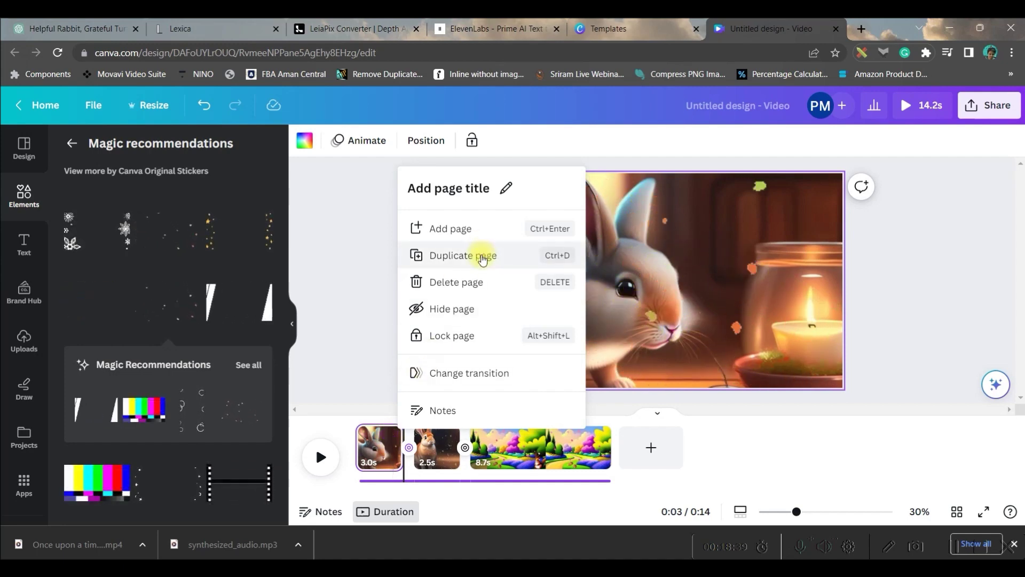
- Close the page options and browse 'happy' stock music without adding any, then return to Elements
{"action": "key", "text": "Escape"}
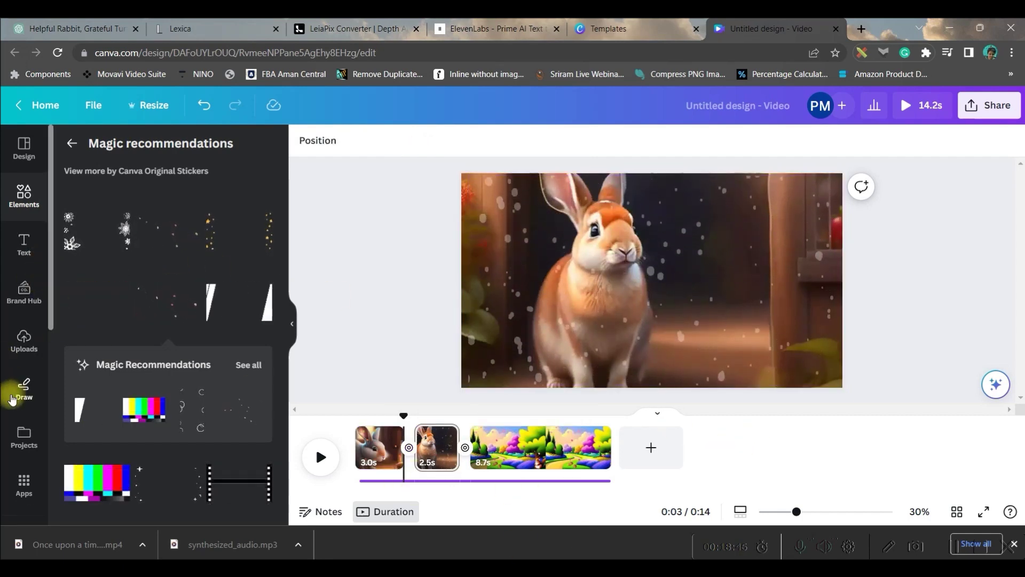
{"action": "scroll", "coordinate": [12, 398], "scroll_direction": "down", "scroll_amount": 6}
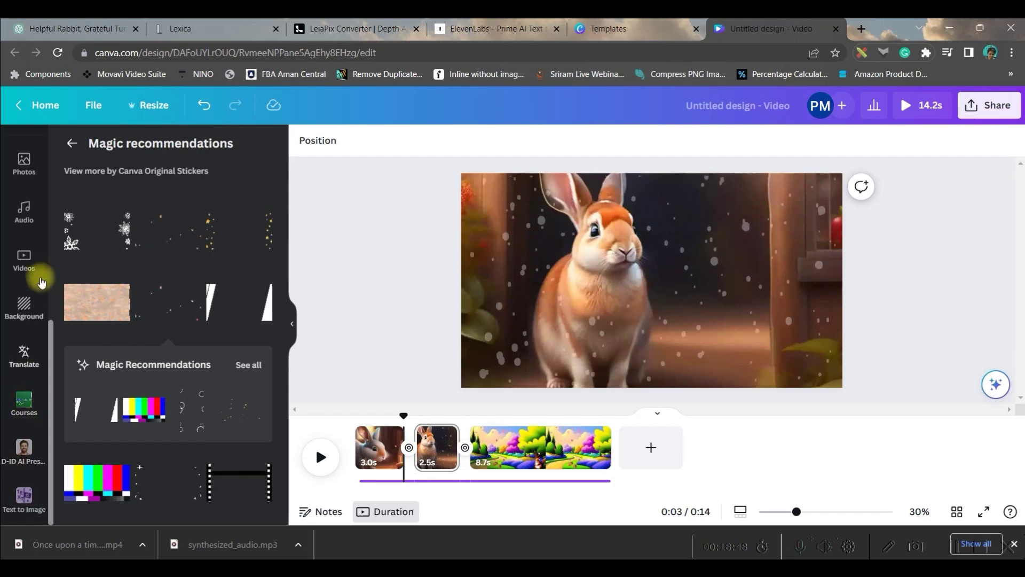
{"action": "left_click", "coordinate": [25, 213]}
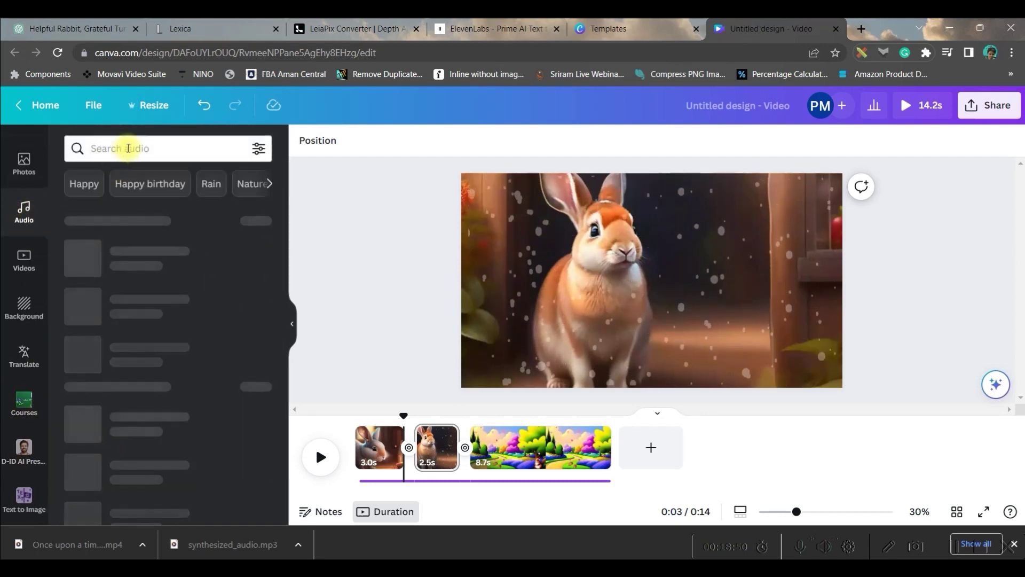
{"action": "scroll", "coordinate": [133, 401], "scroll_direction": "down", "scroll_amount": 10}
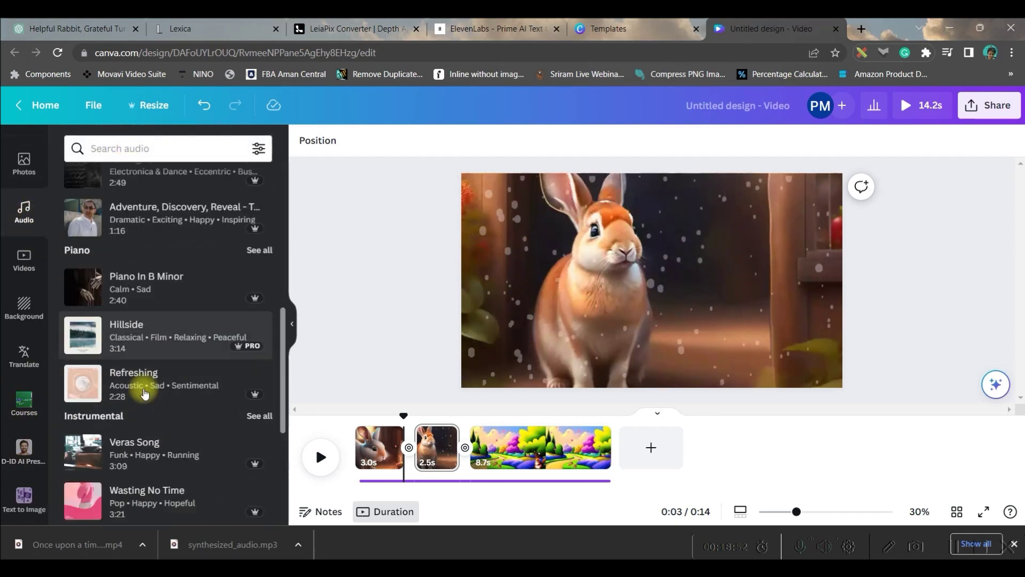
{"action": "scroll", "coordinate": [135, 416], "scroll_direction": "down", "scroll_amount": 2}
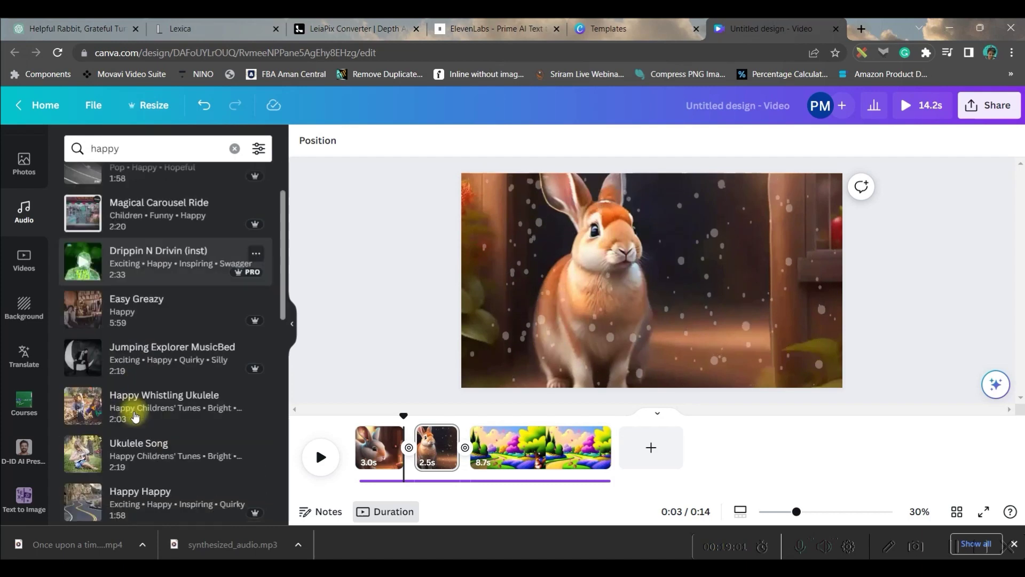
{"action": "scroll", "coordinate": [135, 416], "scroll_direction": "down", "scroll_amount": 2}
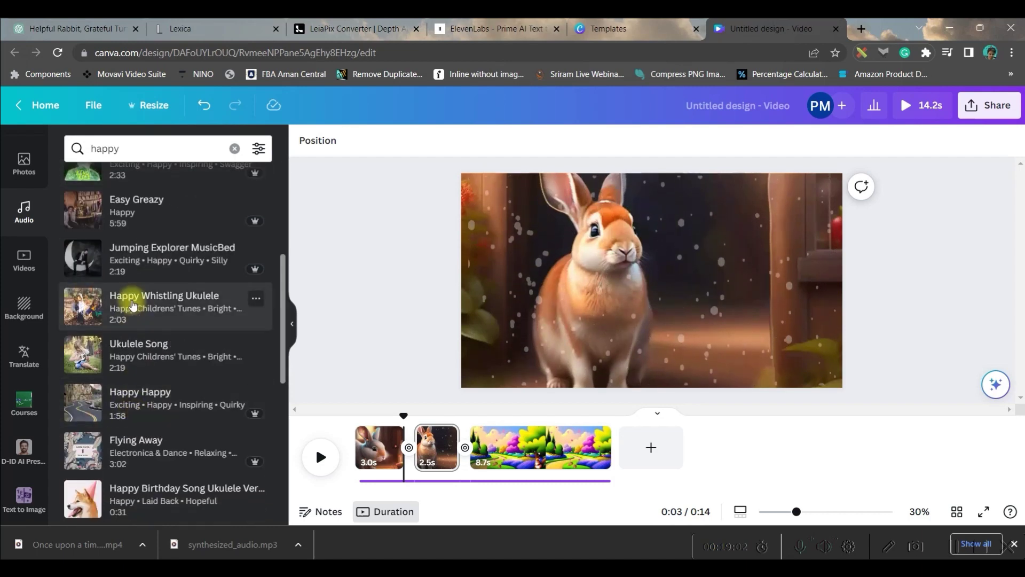
{"action": "scroll", "coordinate": [25, 274], "scroll_direction": "up", "scroll_amount": 6}
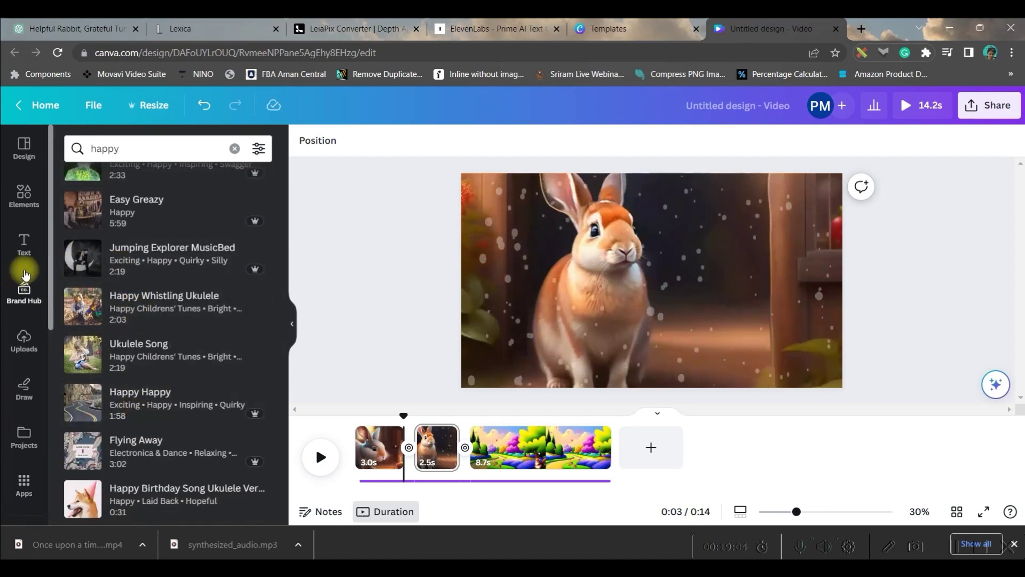
{"action": "left_click", "coordinate": [34, 204]}
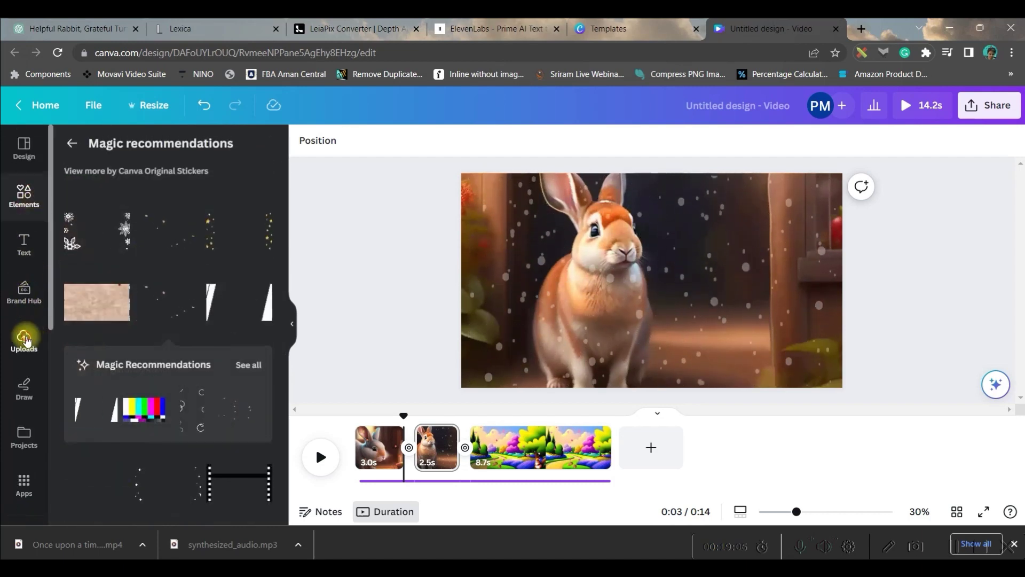
- Add uploaded Water Rushing Stereo Series.mp3 as a 14.1s background track, offset by 3.8 seconds
{"action": "left_click", "coordinate": [24, 337]}
{"action": "left_click", "coordinate": [250, 260]}
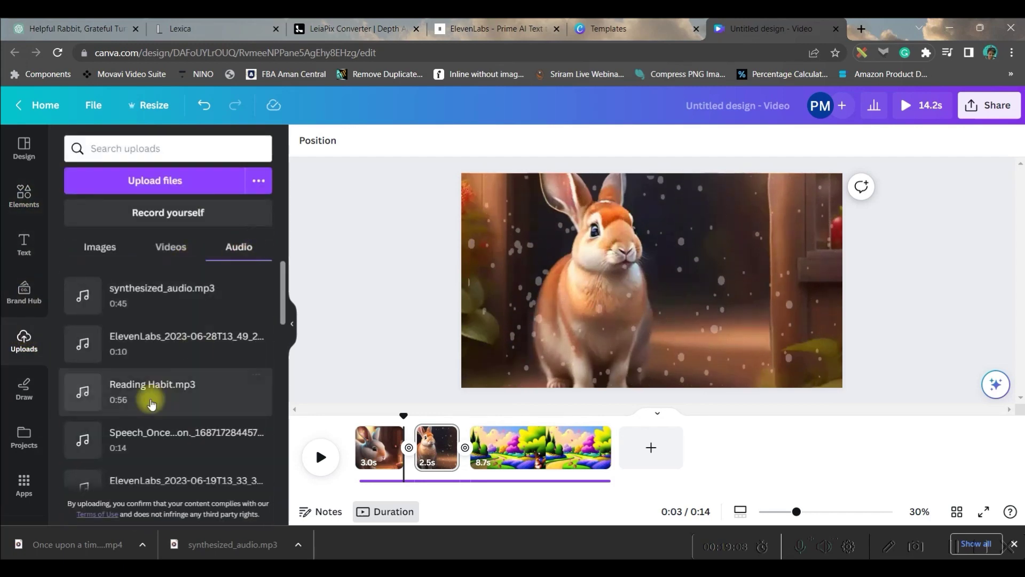
{"action": "scroll", "coordinate": [150, 400], "scroll_direction": "down", "scroll_amount": 10}
{"action": "left_click", "coordinate": [63, 271]}
{"action": "left_click_drag", "start_coordinate": [140, 357], "coordinate": [359, 474]}
{"action": "left_click_drag", "start_coordinate": [456, 493], "coordinate": [492, 475]}
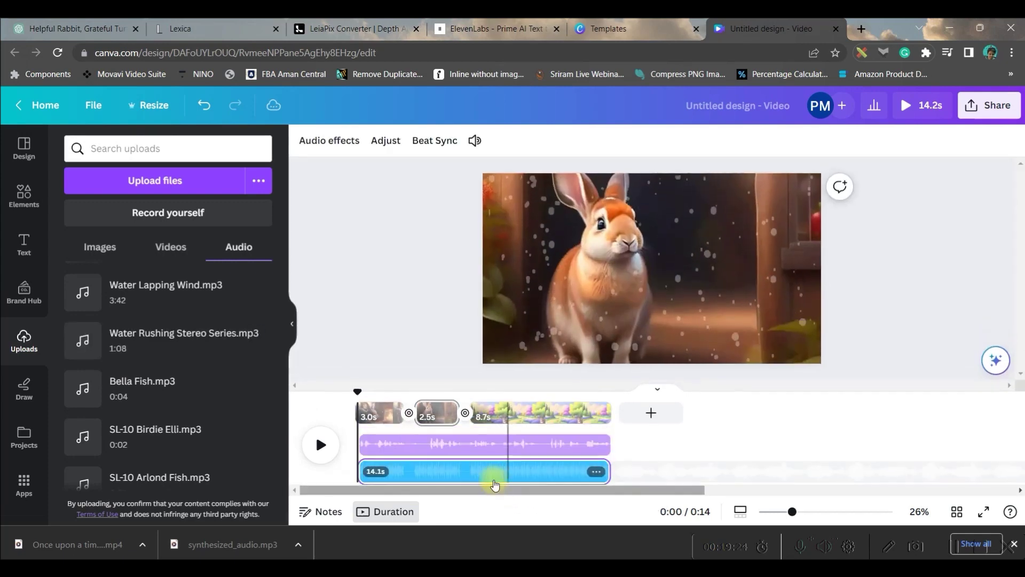
{"action": "left_click", "coordinate": [534, 469]}
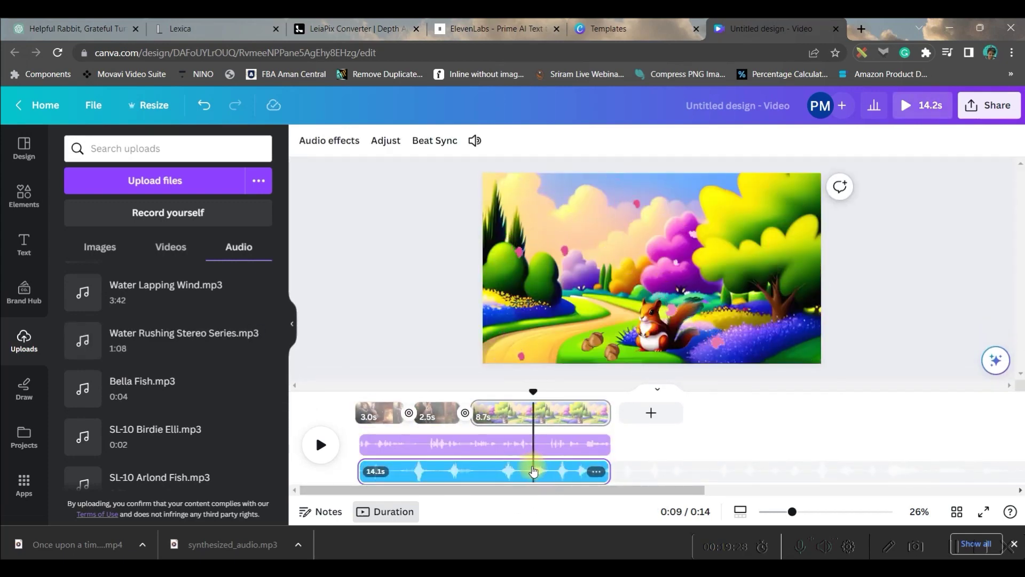
{"action": "double_click", "coordinate": [470, 475]}
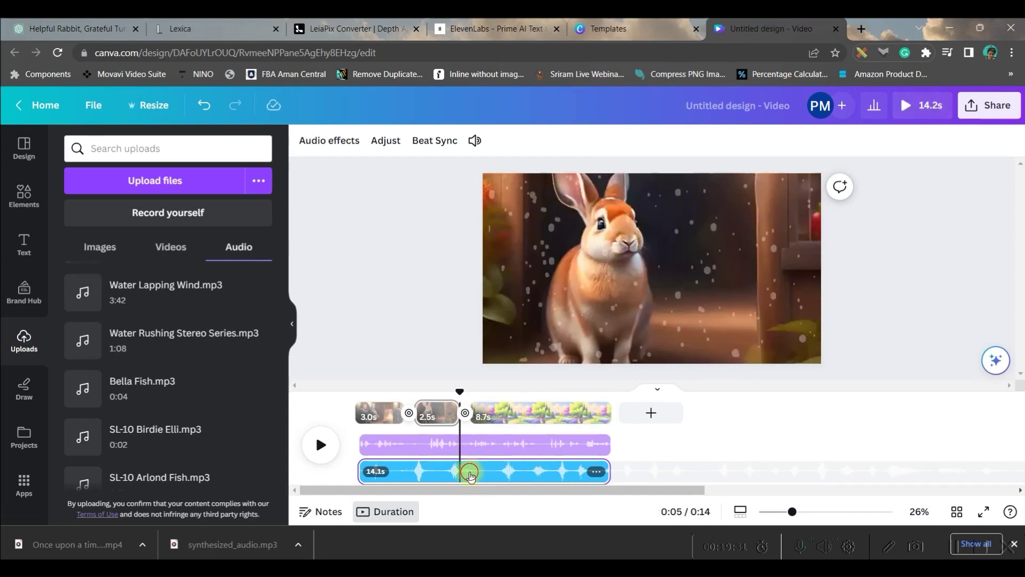
{"action": "left_click_drag", "start_coordinate": [536, 472], "coordinate": [478, 467]}
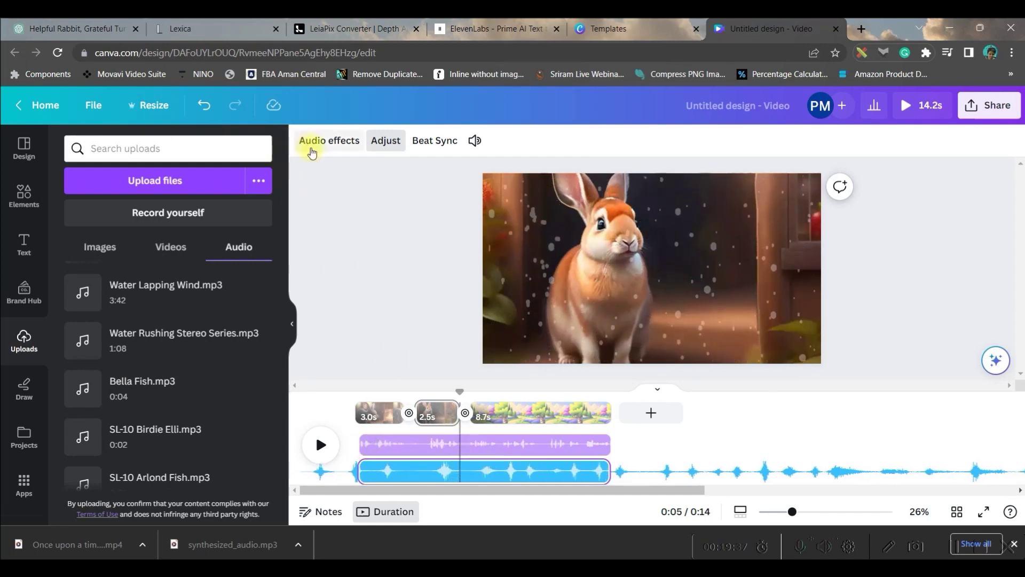
- Give the water track volume 33, a 0.7s fade-in and 0.9s fade-out, then rewind to 0:00
{"action": "left_click", "coordinate": [474, 141]}
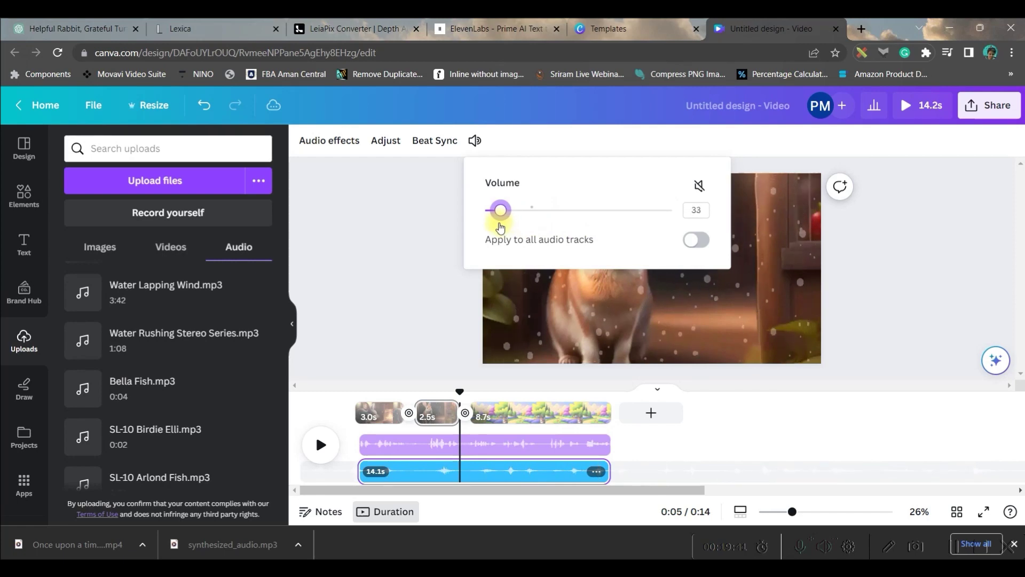
{"action": "left_click", "coordinate": [308, 152]}
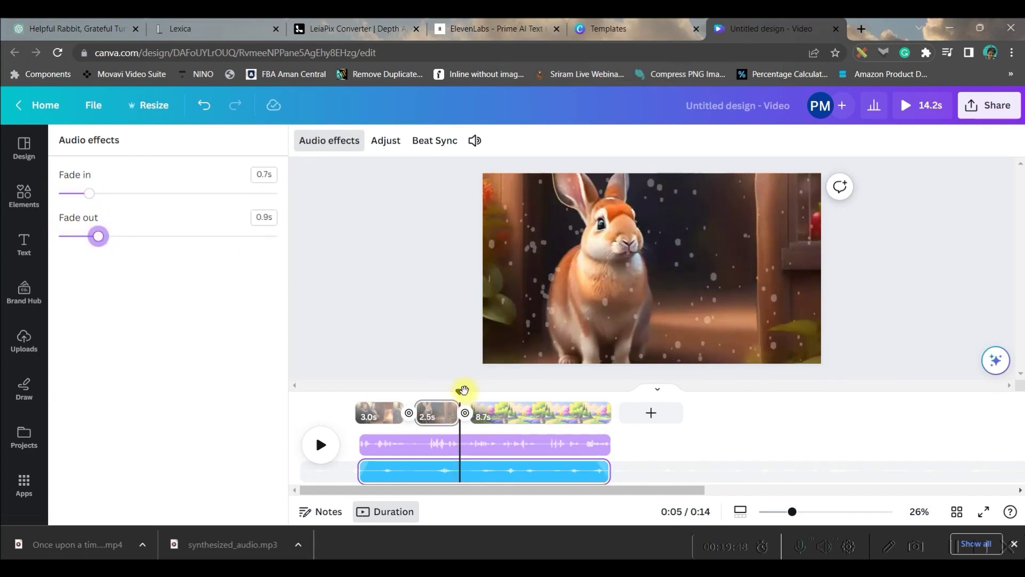
{"action": "left_click_drag", "start_coordinate": [463, 389], "coordinate": [312, 380]}
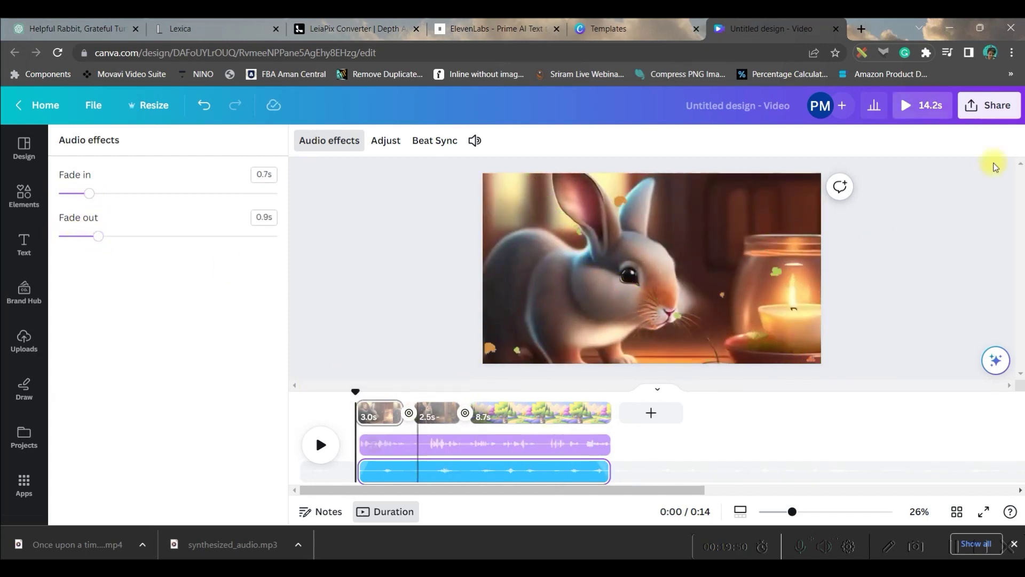
- Download all three story pages as a 1080p MP4 video
{"action": "left_click", "coordinate": [988, 114]}
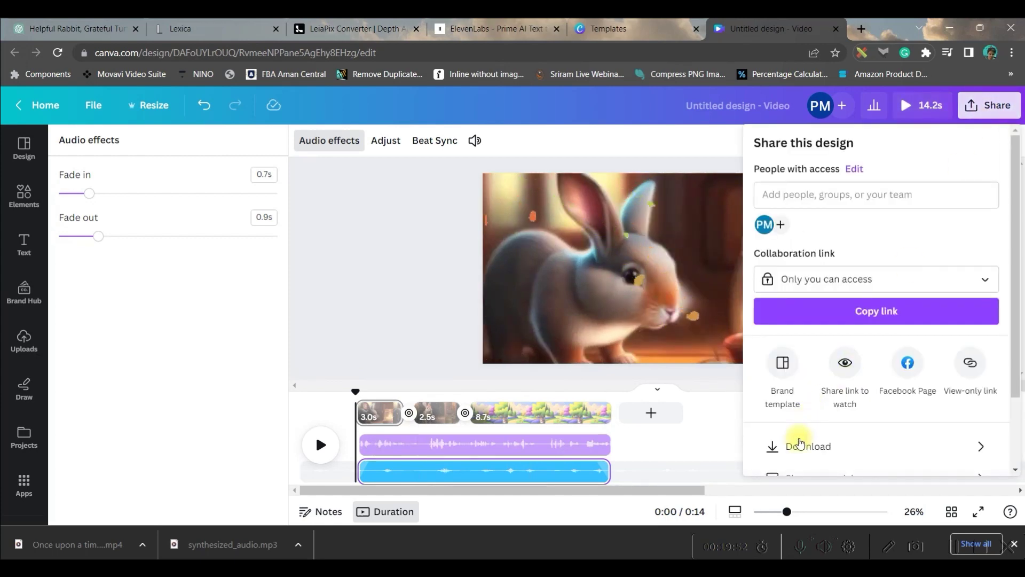
{"action": "left_click", "coordinate": [797, 443]}
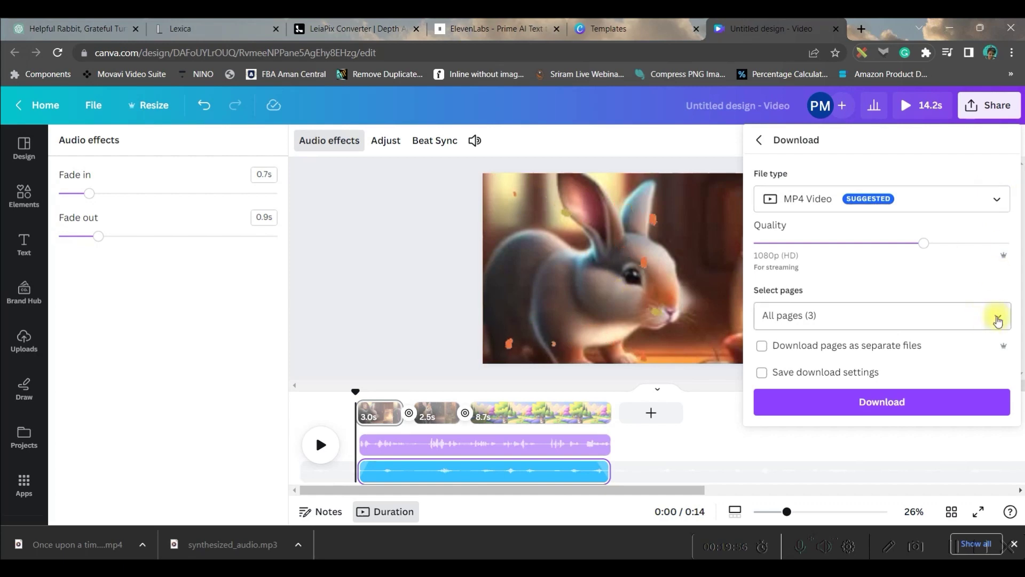
{"action": "left_click", "coordinate": [997, 317]}
{"action": "scroll", "coordinate": [946, 240], "scroll_direction": "down", "scroll_amount": 2}
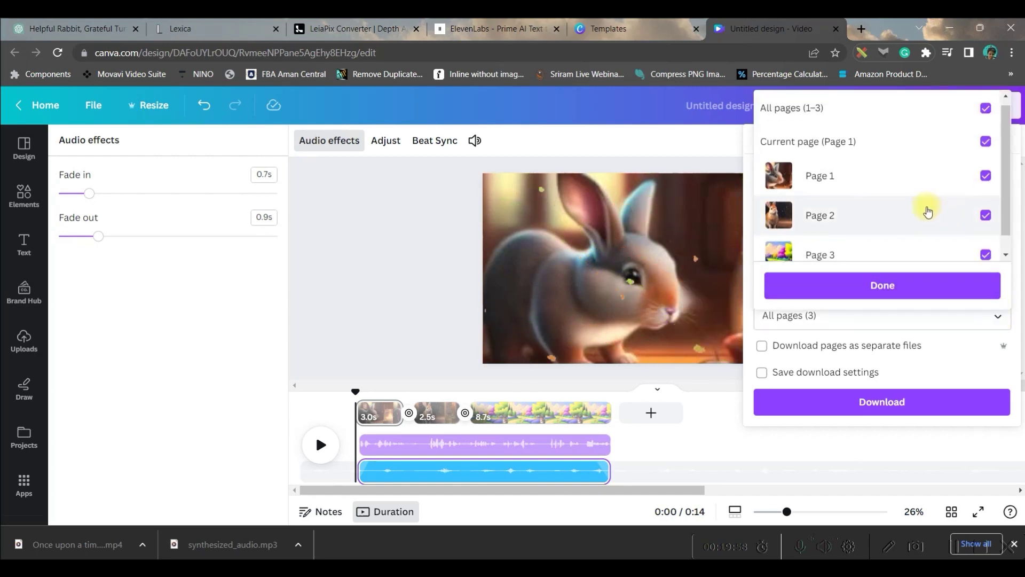
{"action": "scroll", "coordinate": [897, 223], "scroll_direction": "up", "scroll_amount": 1}
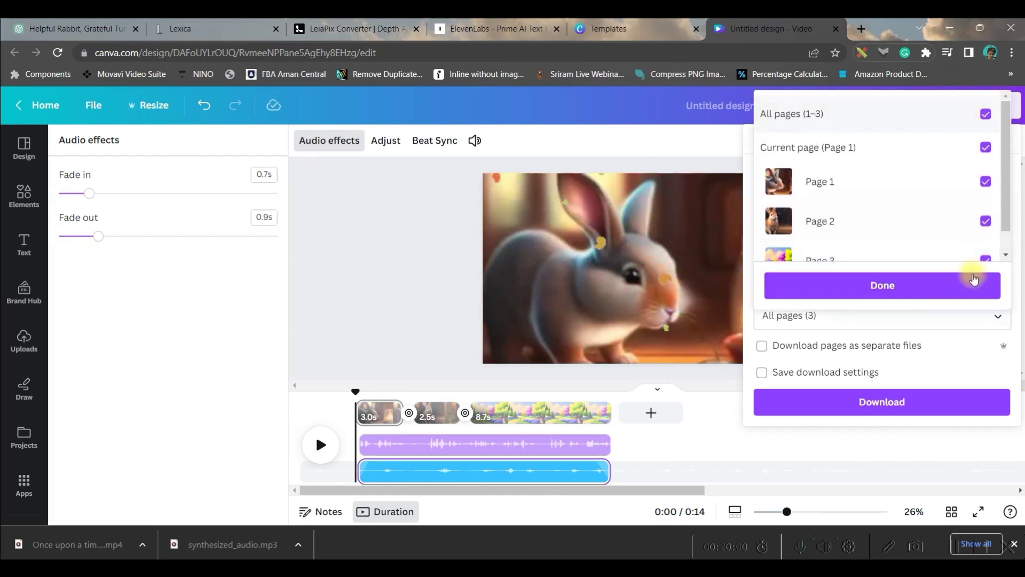
{"action": "left_click", "coordinate": [923, 289]}
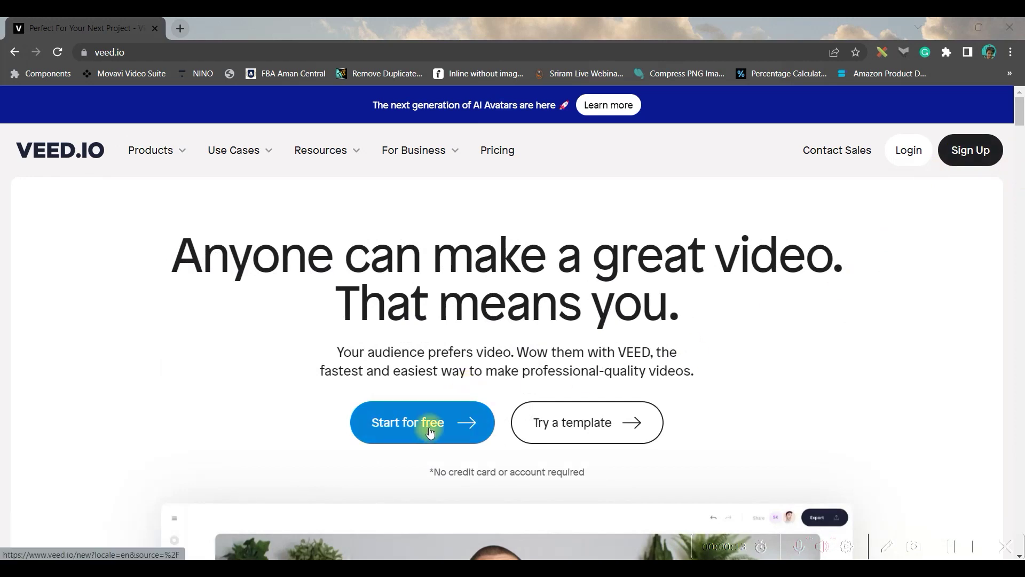
- Start a free VEED.IO project with Kids story.mp4 and show the Subtitles options
{"action": "left_click", "coordinate": [430, 431]}
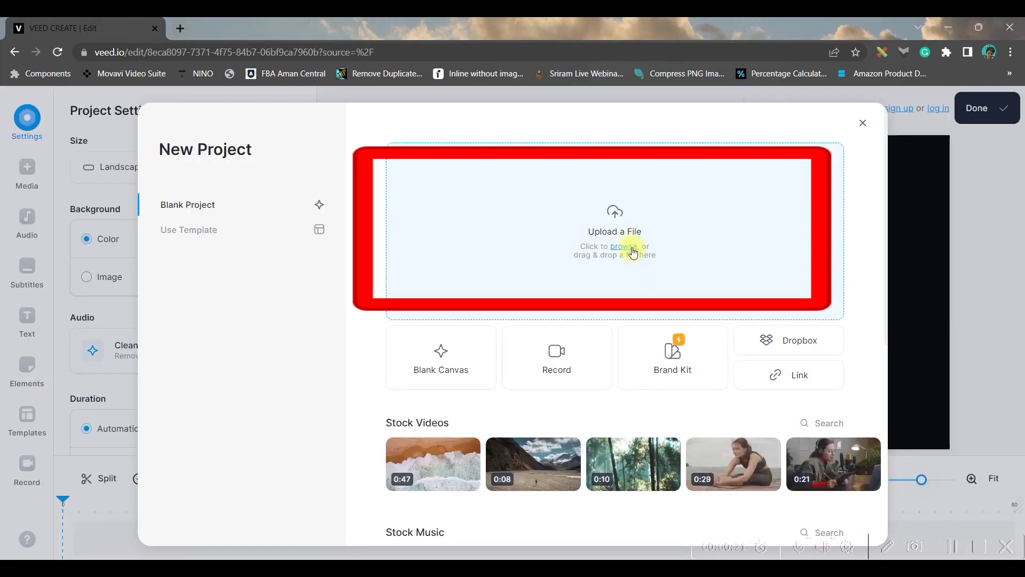
{"action": "left_click", "coordinate": [625, 247]}
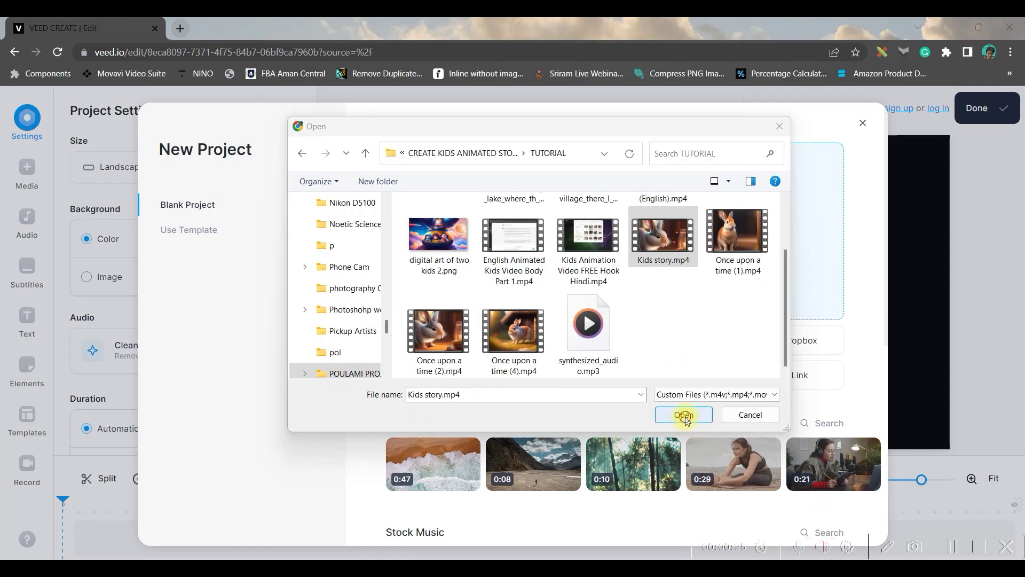
{"action": "left_click", "coordinate": [684, 415]}
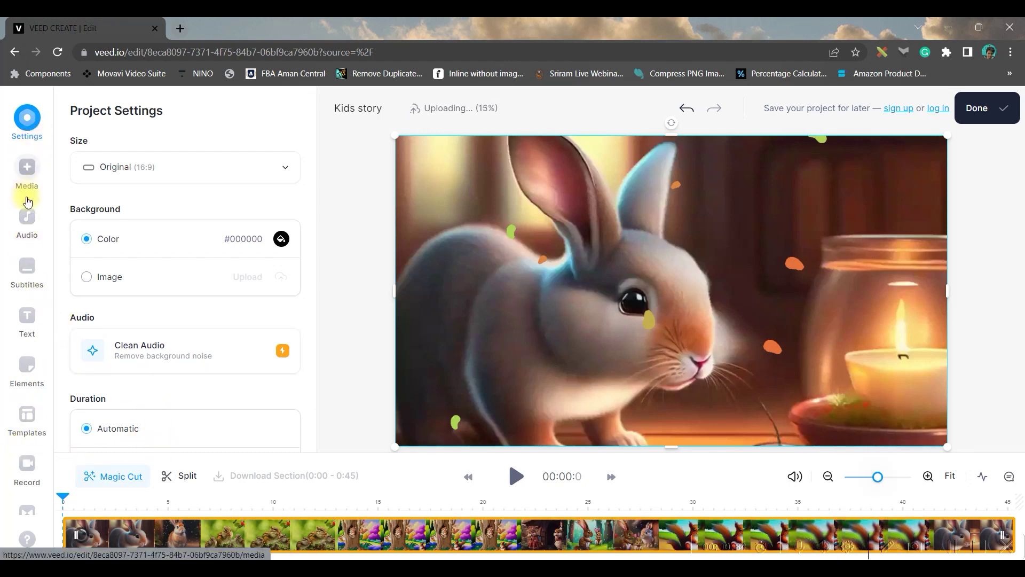
{"action": "left_click", "coordinate": [19, 275]}
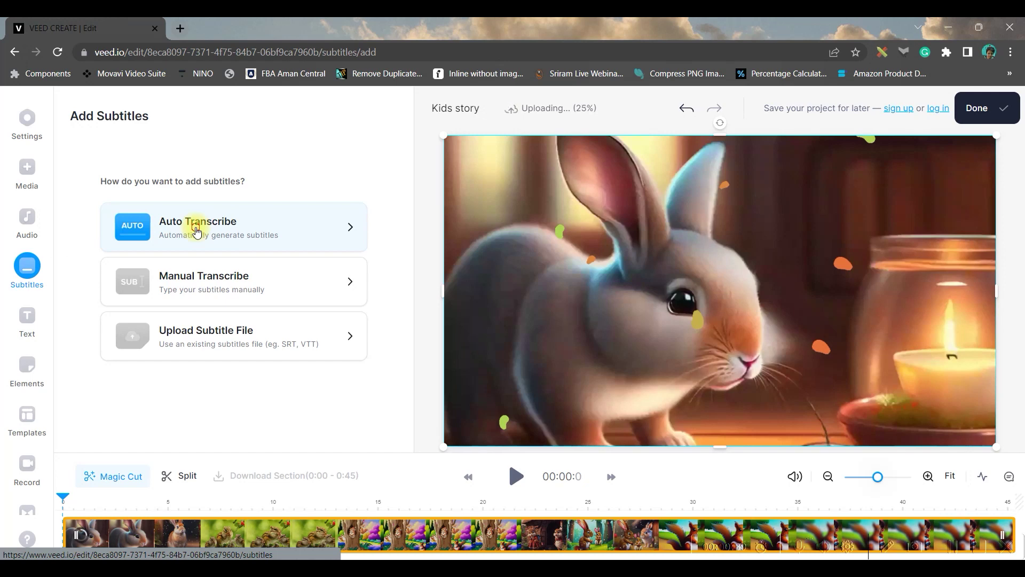
- Auto-transcribe the narration into English (UK) subtitles
{"action": "left_click", "coordinate": [197, 229]}
{"action": "left_click", "coordinate": [198, 200]}
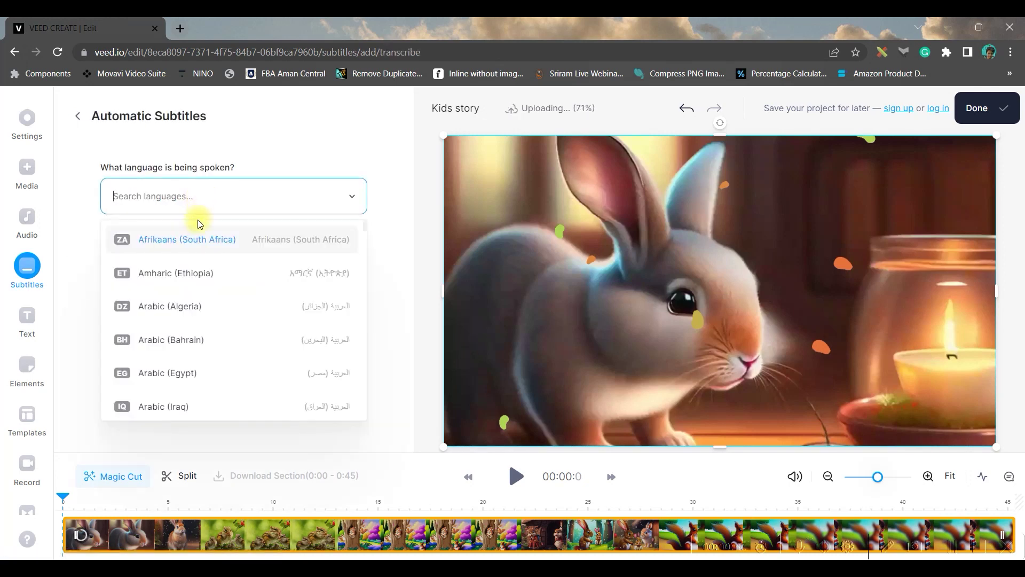
{"action": "scroll", "coordinate": [182, 374], "scroll_direction": "down", "scroll_amount": 15}
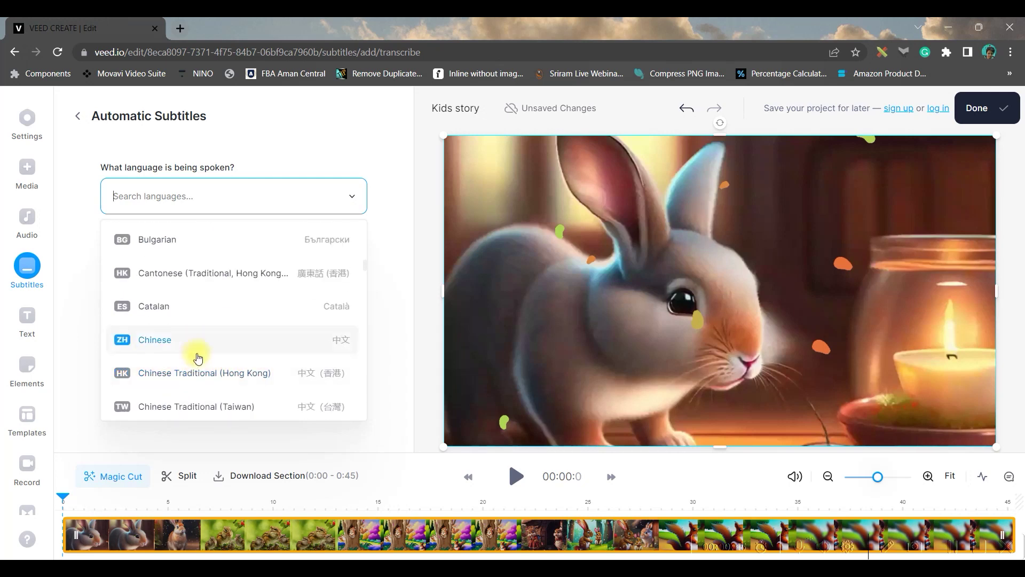
{"action": "scroll", "coordinate": [197, 358], "scroll_direction": "down", "scroll_amount": 5}
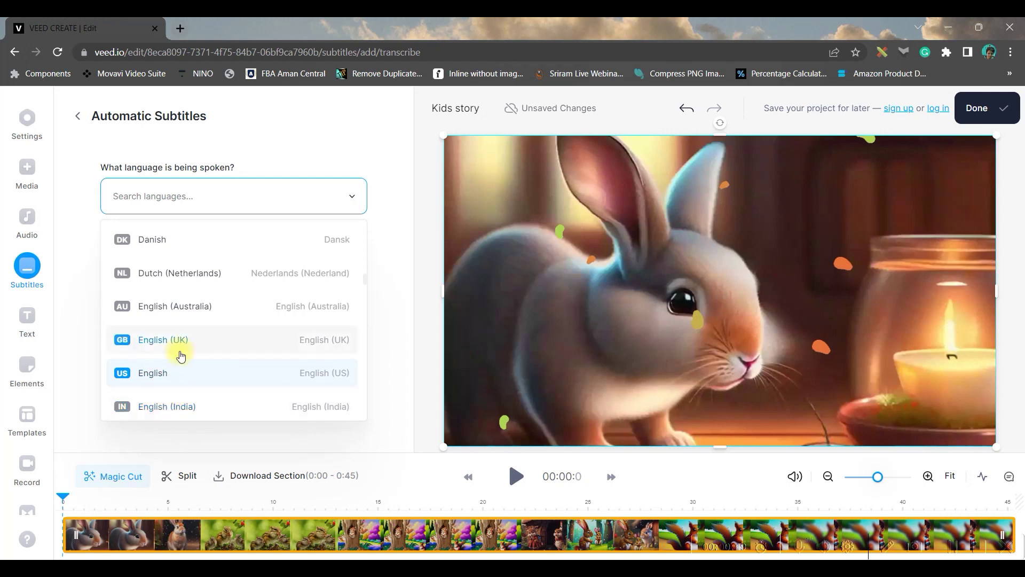
{"action": "left_click", "coordinate": [180, 353]}
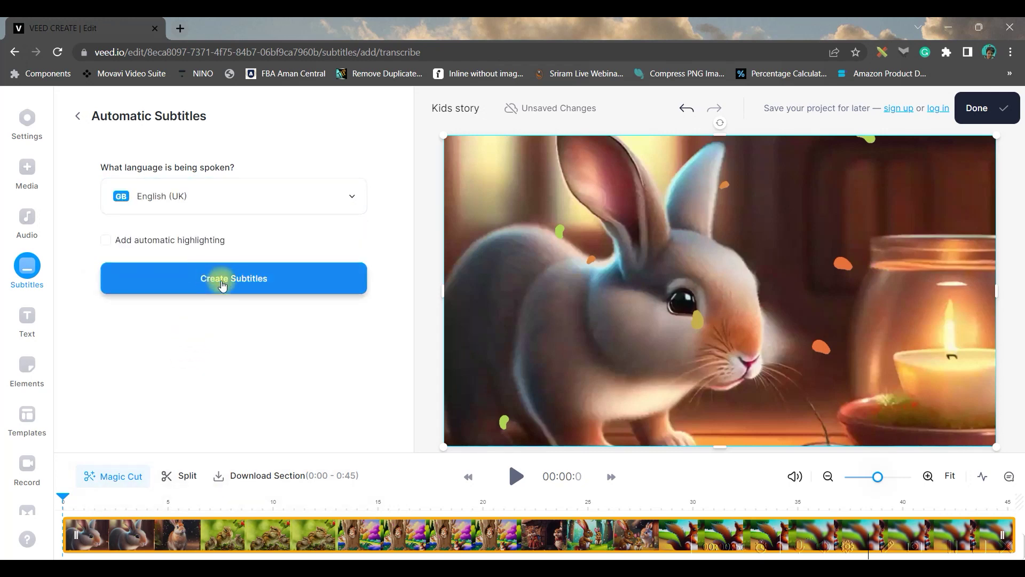
{"action": "left_click", "coordinate": [222, 284]}
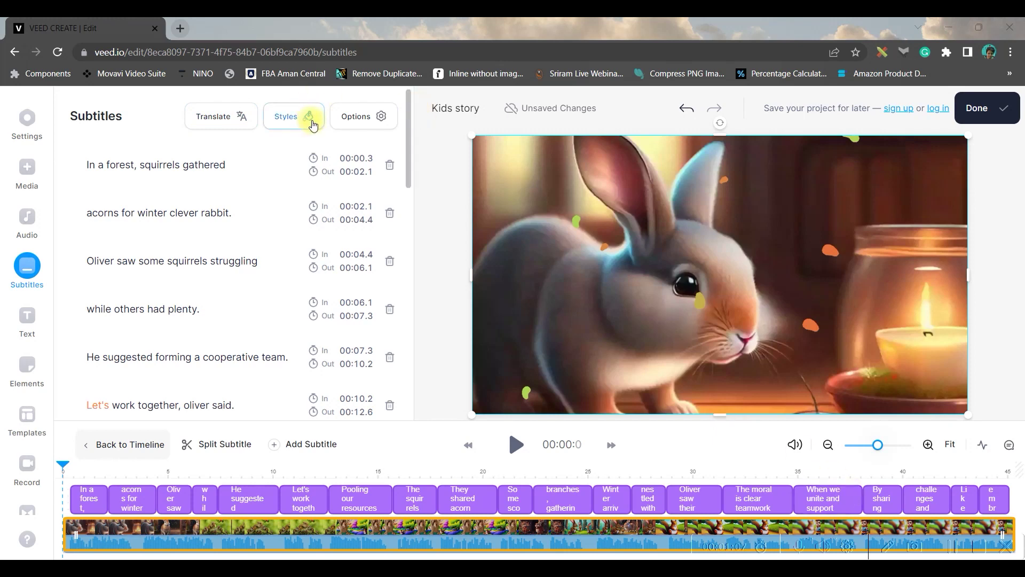
- Apply the Box Highlight subtitle style and change the font to Oswald
{"action": "left_click", "coordinate": [310, 120]}
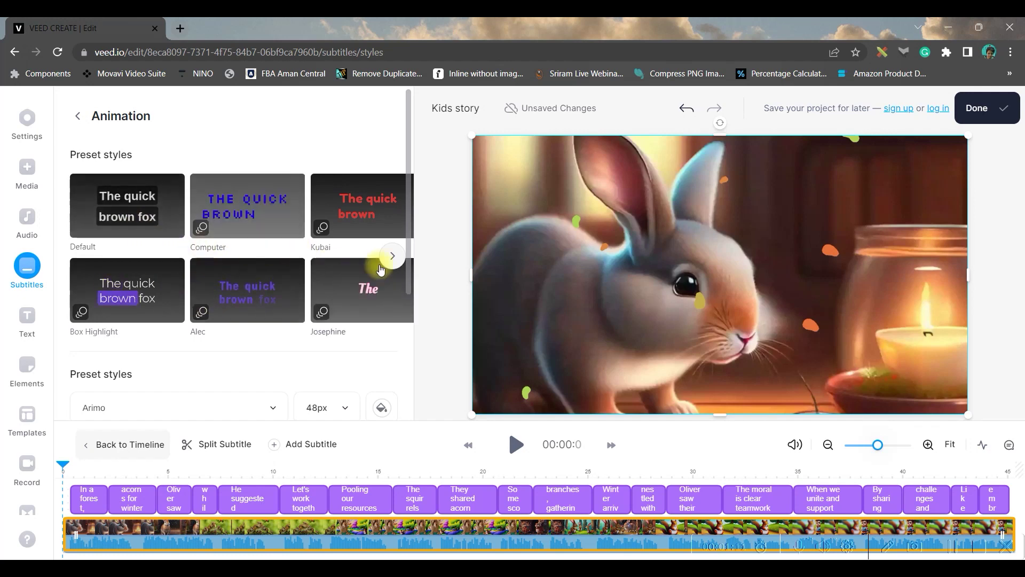
{"action": "left_click", "coordinate": [136, 292]}
{"action": "scroll", "coordinate": [140, 299], "scroll_direction": "down", "scroll_amount": 2}
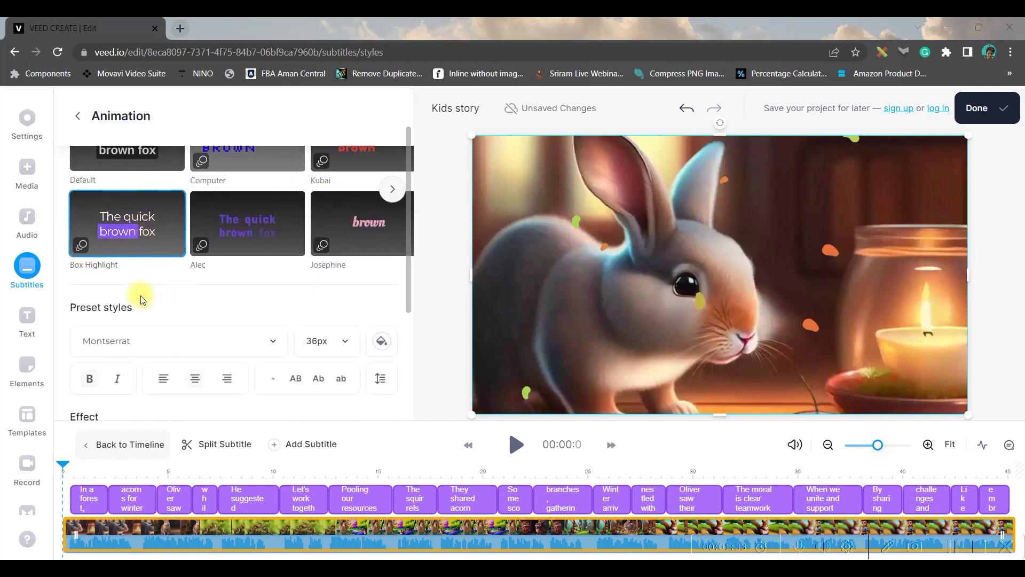
{"action": "left_click", "coordinate": [241, 276]}
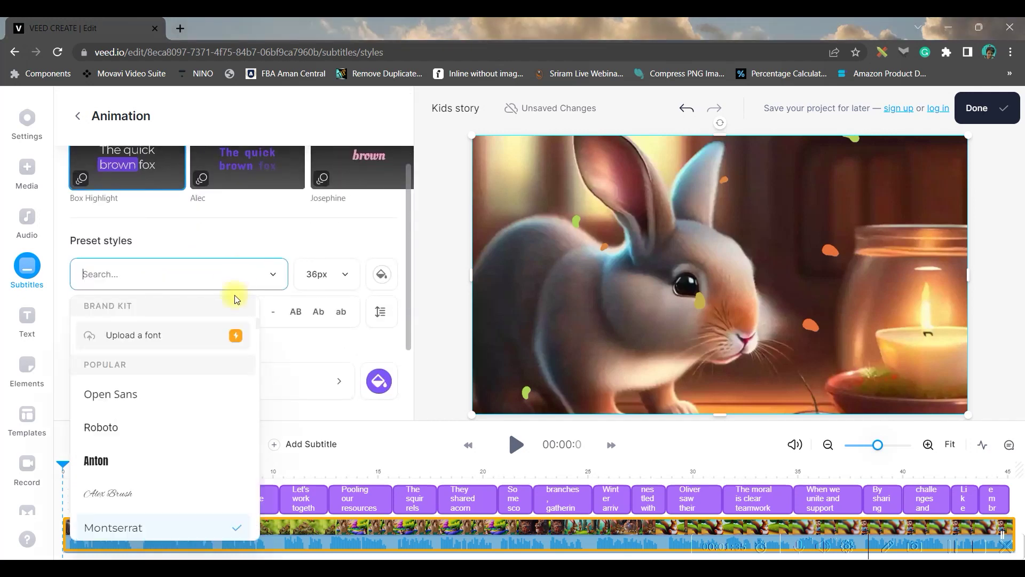
{"action": "scroll", "coordinate": [160, 467], "scroll_direction": "down", "scroll_amount": 3}
{"action": "left_click", "coordinate": [159, 466]}
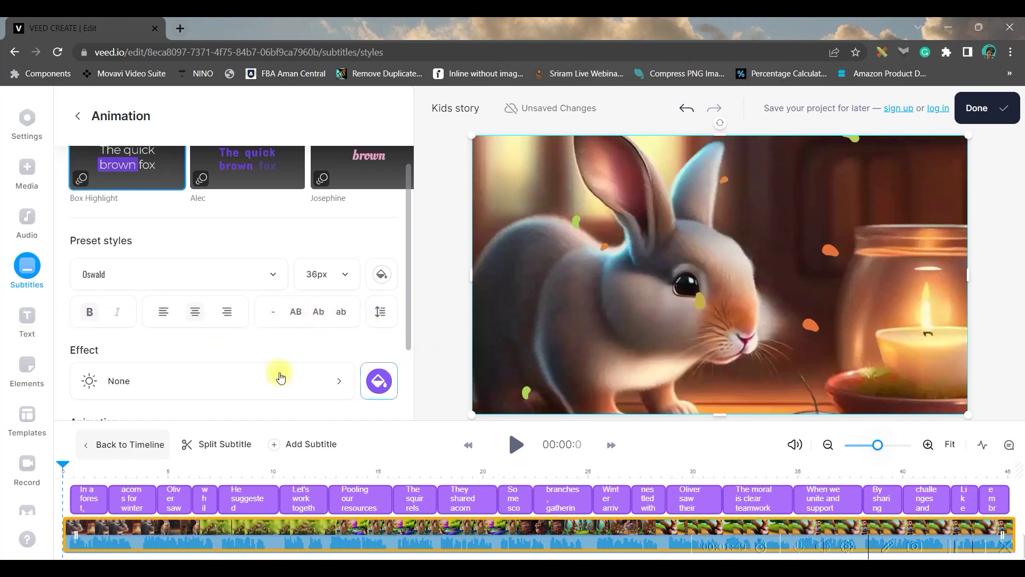
- Increase the subtitle line spacing and apply the Karaoke word-by-word animation
{"action": "scroll", "coordinate": [235, 347], "scroll_direction": "down", "scroll_amount": 3}
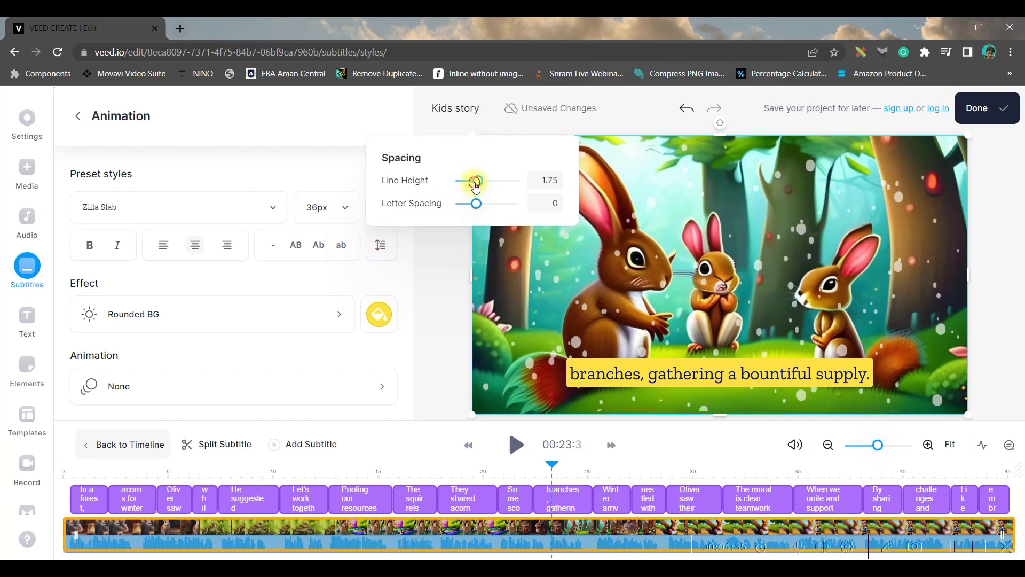
{"action": "left_click_drag", "start_coordinate": [475, 185], "coordinate": [472, 206]}
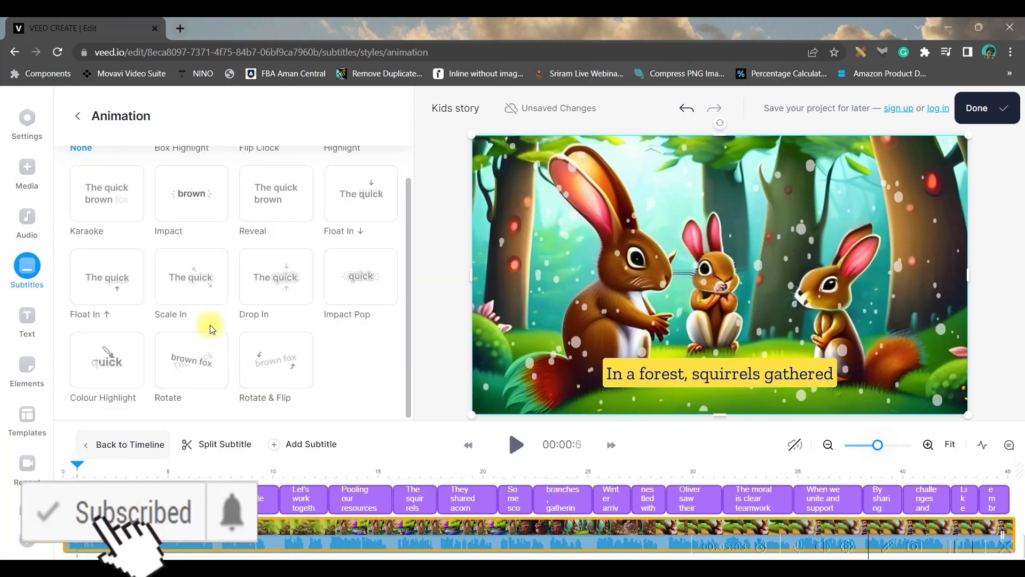
{"action": "key", "text": "space"}
{"action": "left_click", "coordinate": [192, 198]}
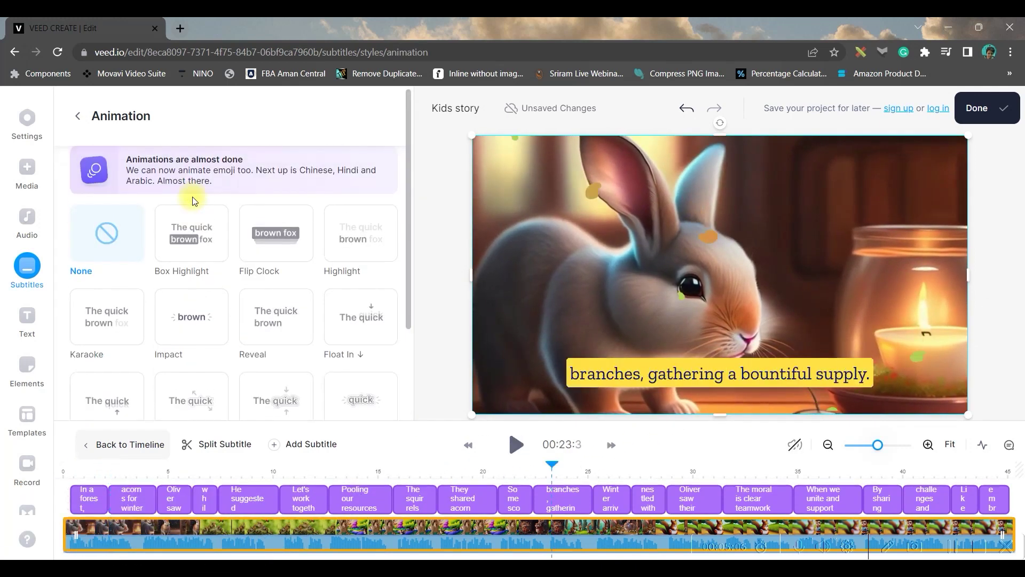
{"action": "left_click", "coordinate": [132, 236]}
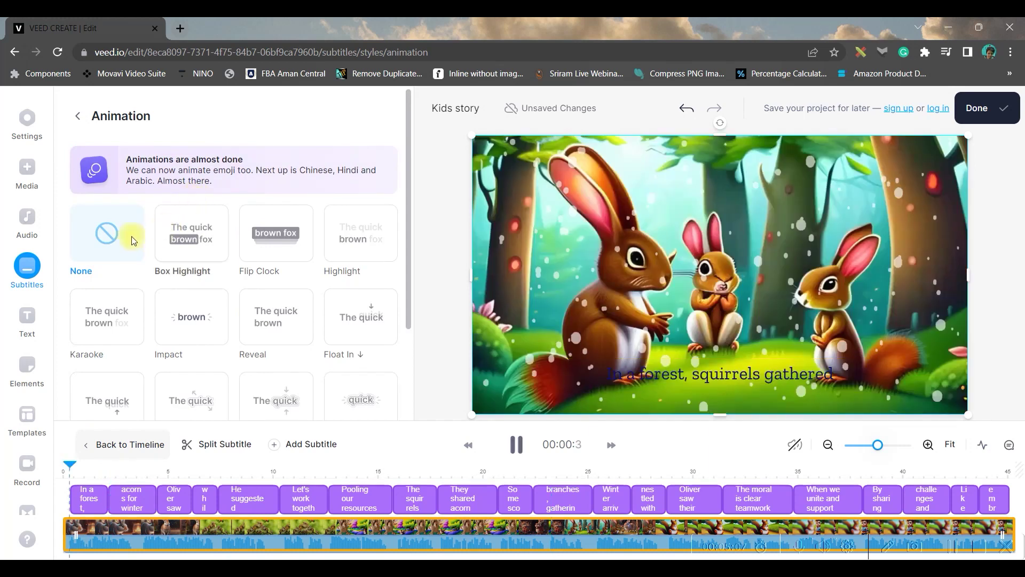
{"action": "left_click", "coordinate": [110, 320]}
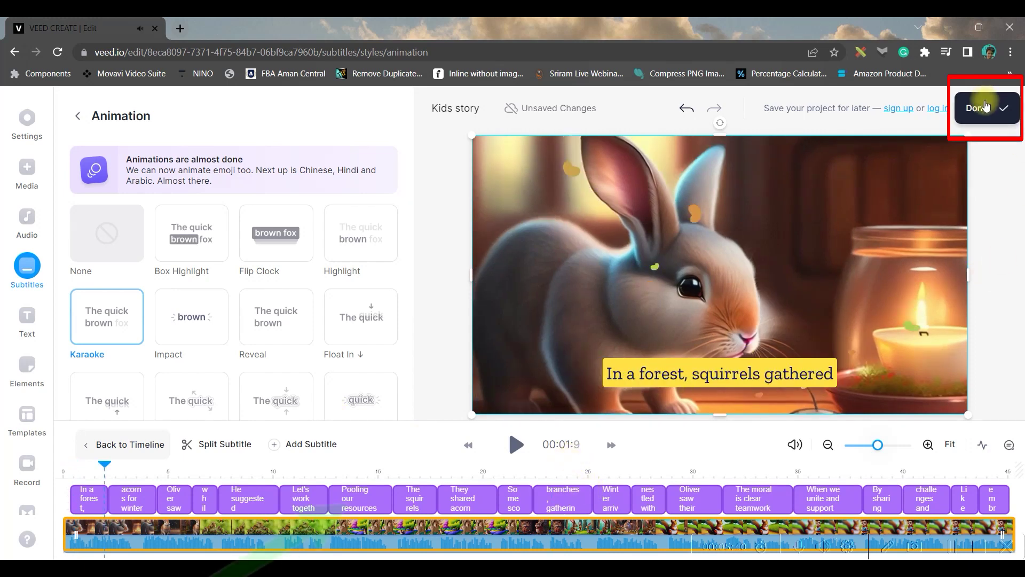
- Export the subtitled video, sign up with Google, and download it as an MP4
{"action": "left_click", "coordinate": [986, 107]}
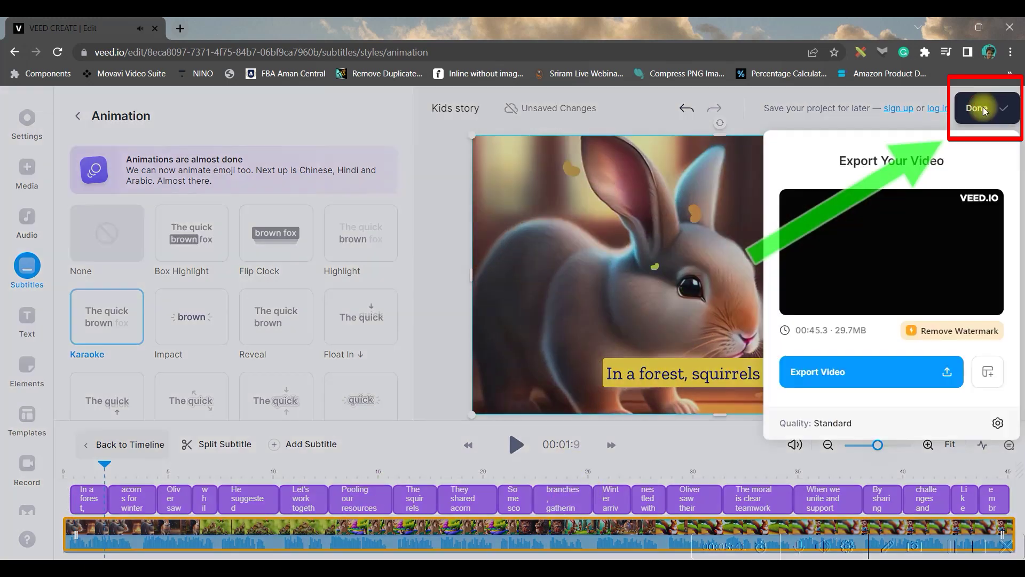
{"action": "left_click", "coordinate": [904, 373]}
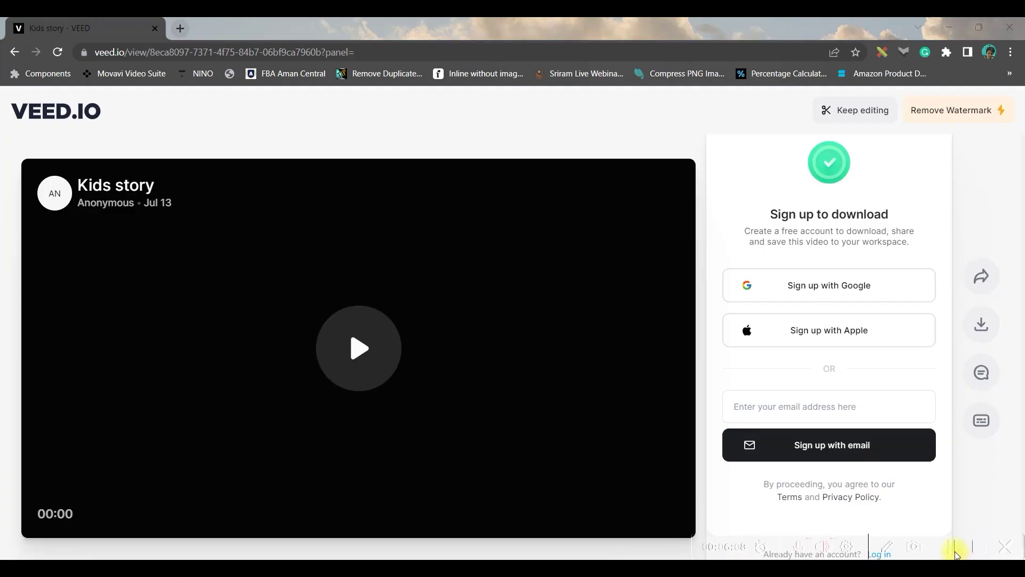
{"action": "left_click", "coordinate": [840, 288]}
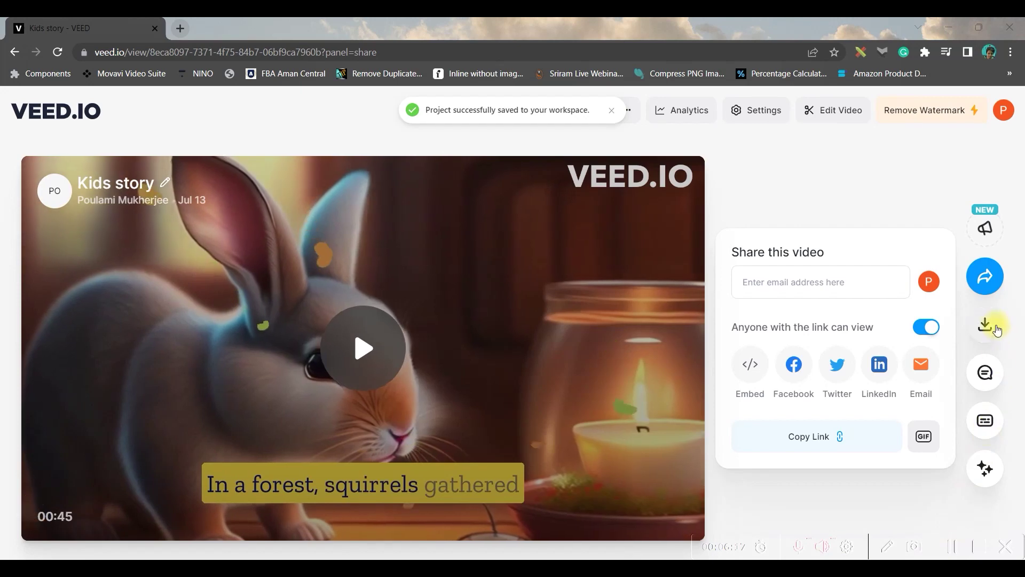
{"action": "left_click", "coordinate": [986, 327]}
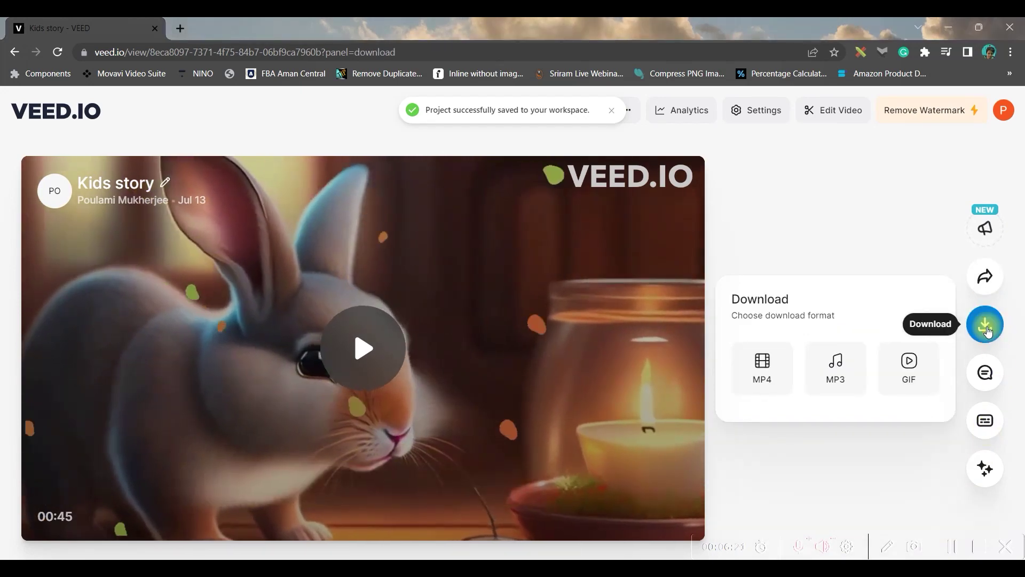
{"action": "left_click", "coordinate": [763, 373]}
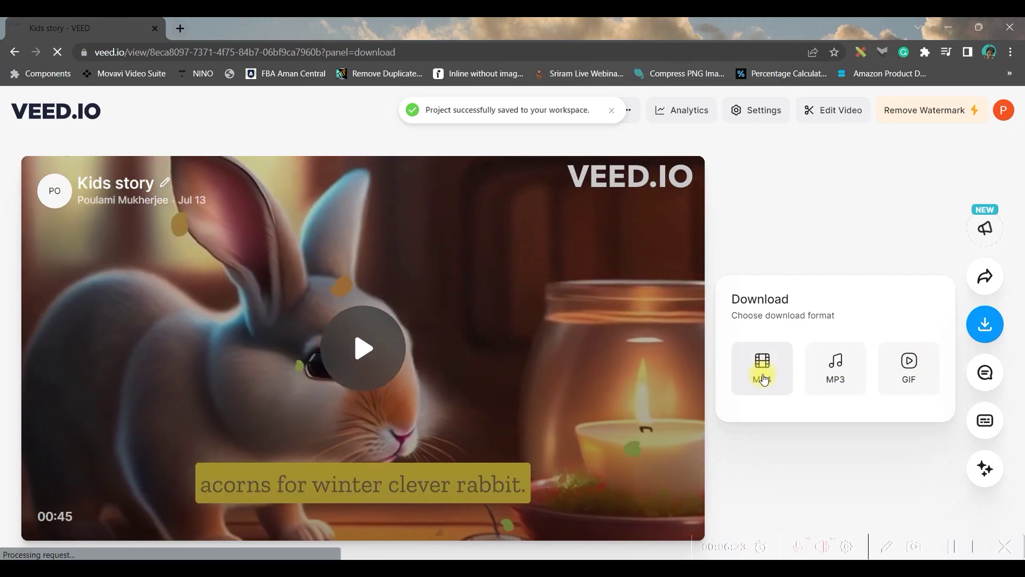